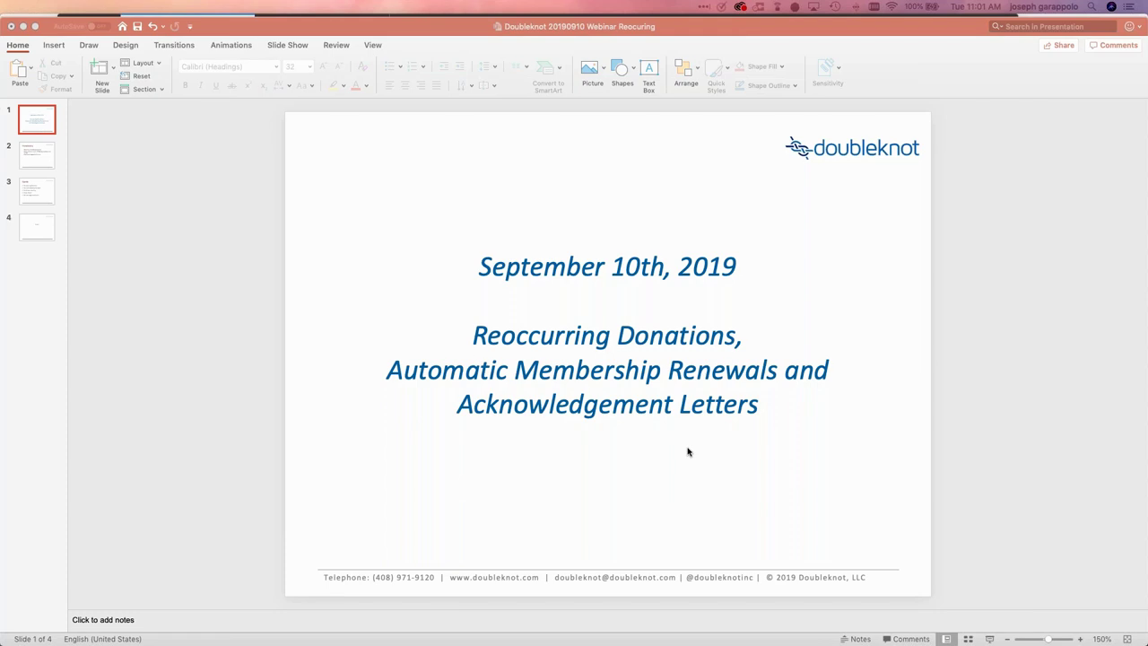
- Show the Housekeeping slide and the Agenda slide of the webinar presentation
{"action": "left_click", "coordinate": [46, 161]}
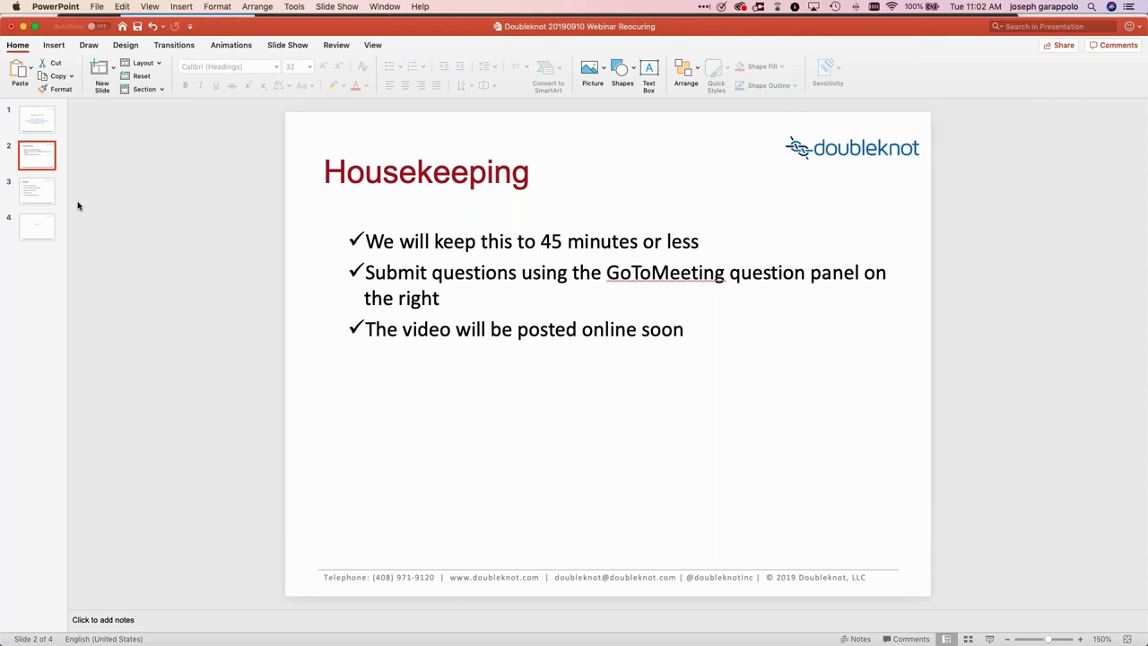
{"action": "left_click", "coordinate": [45, 201]}
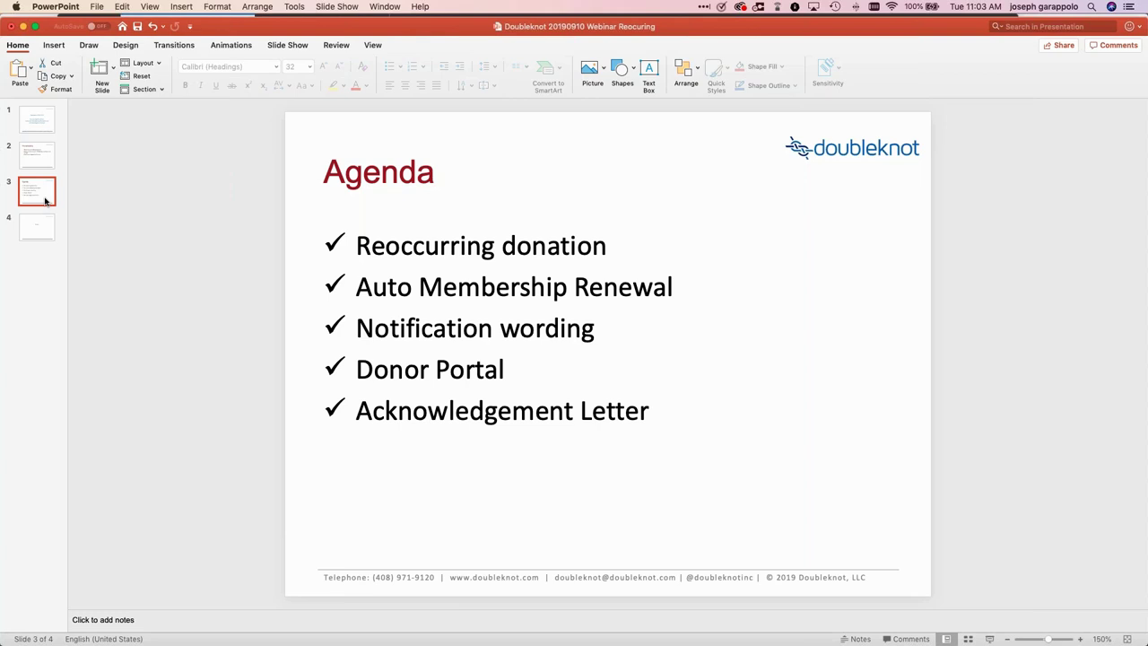
- Switch to Firefox and add a $25 monthly donation to the zoo to the shopping cart
{"action": "mouse_move", "coordinate": [572, 640]}
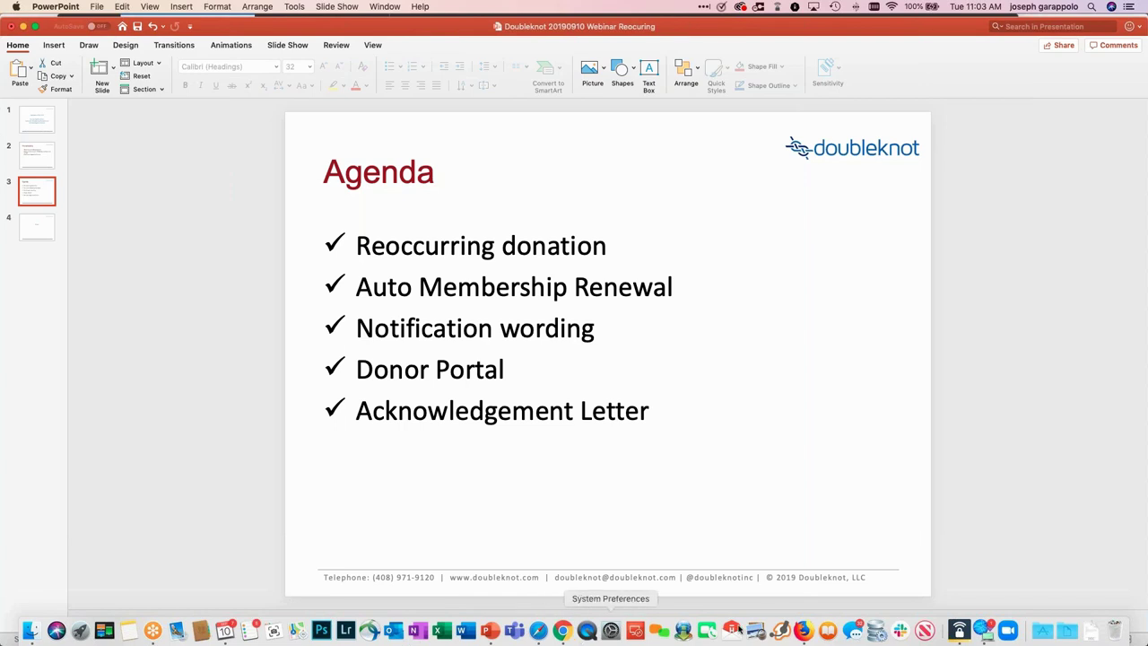
{"action": "left_click", "coordinate": [803, 631]}
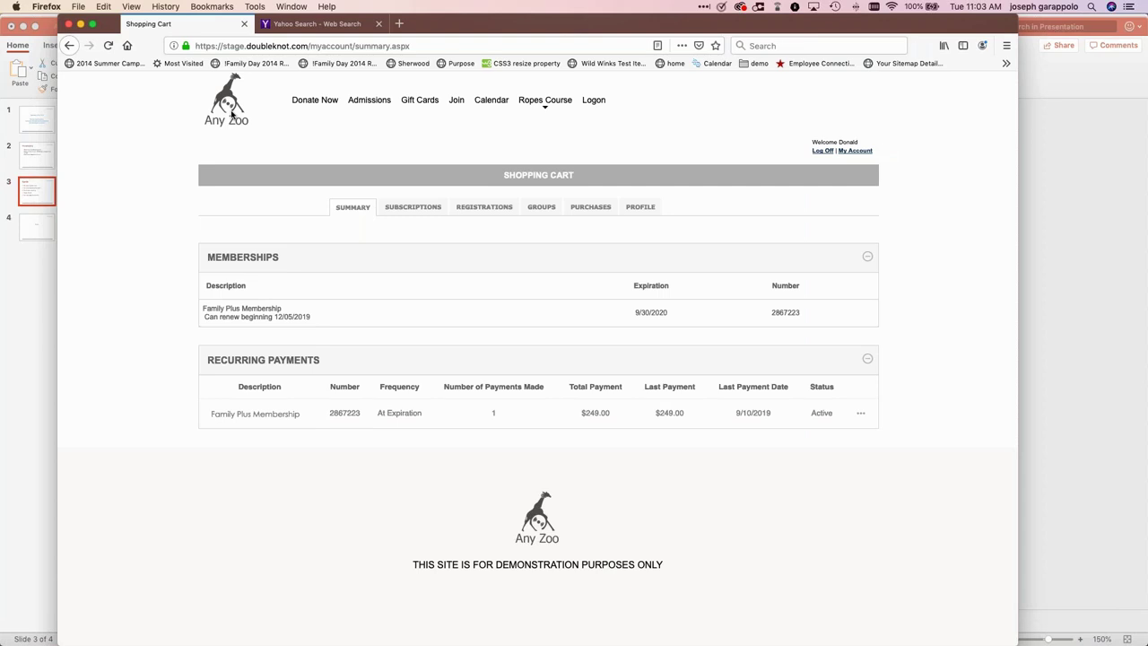
{"action": "left_click", "coordinate": [316, 101]}
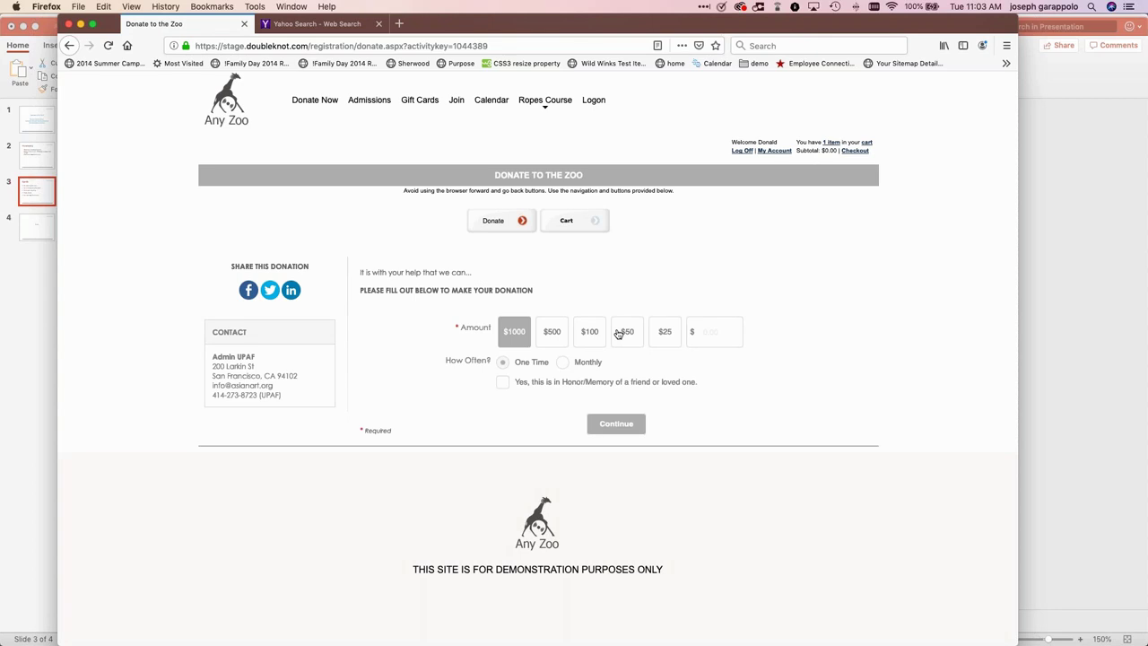
{"action": "left_click", "coordinate": [665, 333]}
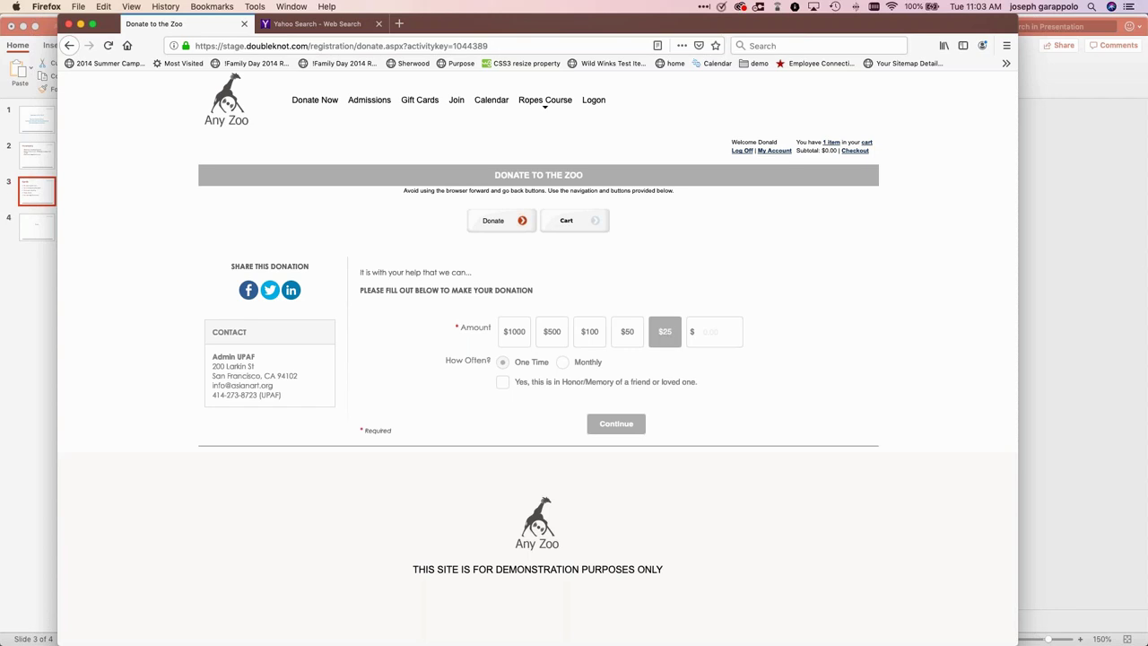
{"action": "left_click", "coordinate": [563, 363]}
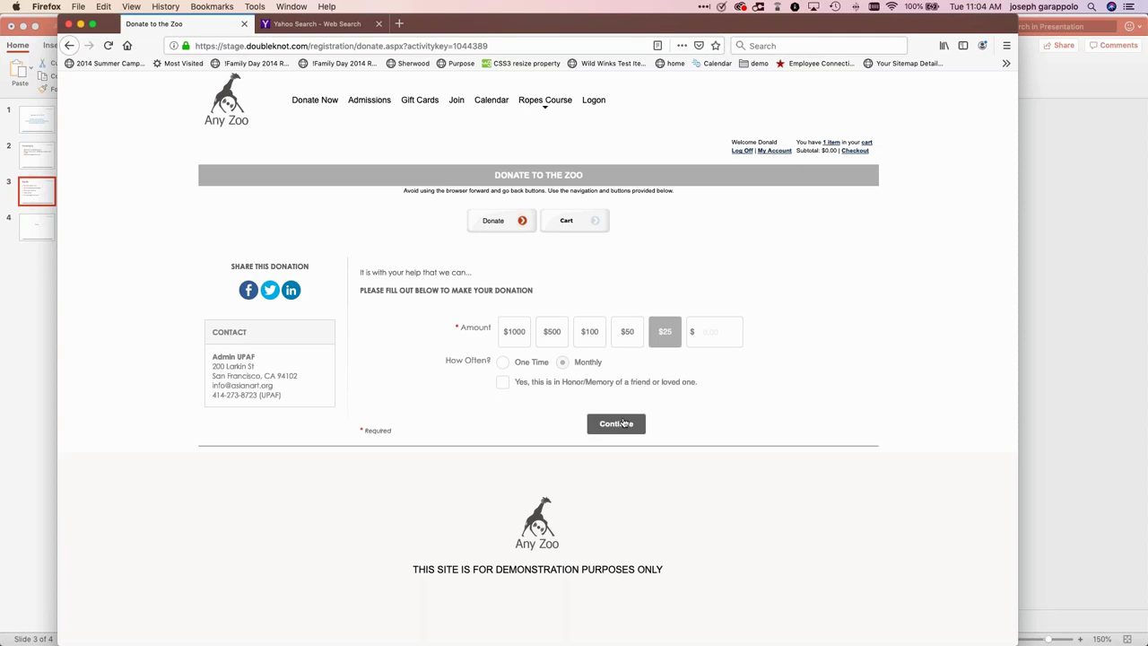
{"action": "left_click", "coordinate": [624, 424]}
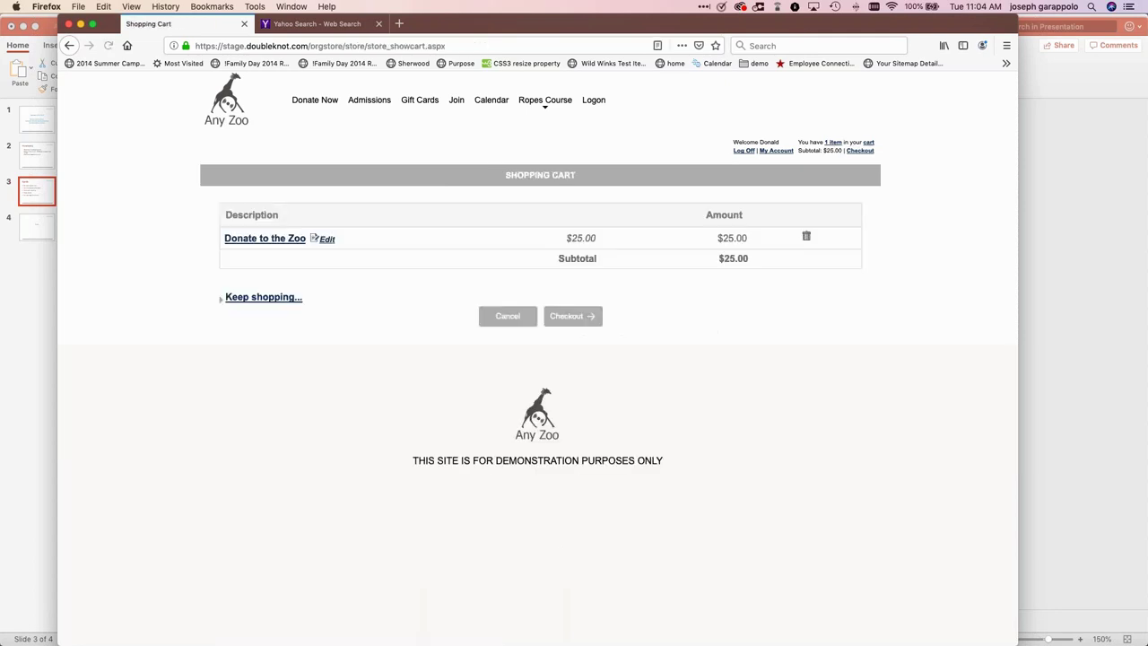
- Check out the donation with the prefilled card and billing details, make the payment and close the receipt
{"action": "left_click", "coordinate": [581, 316]}
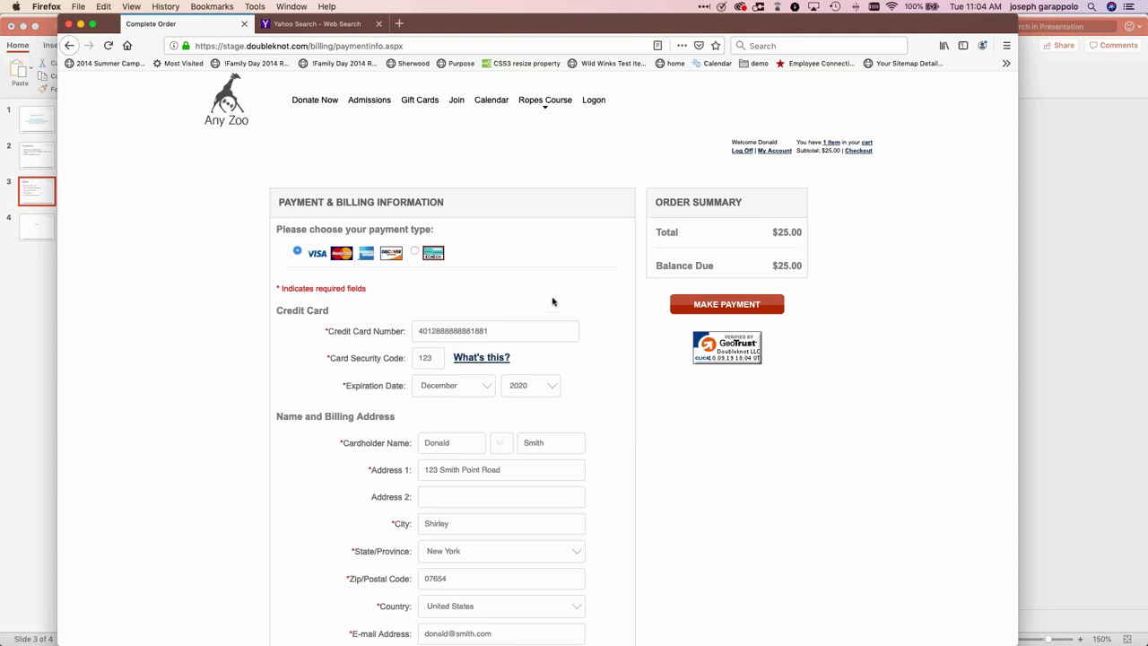
{"action": "left_click", "coordinate": [744, 305]}
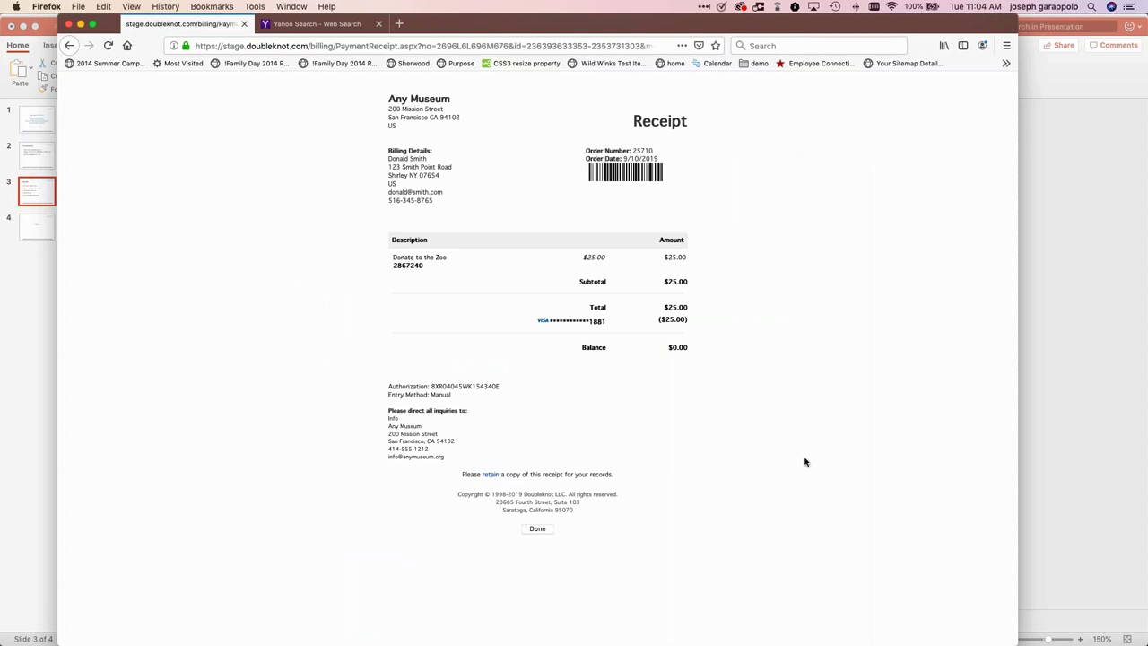
{"action": "left_click", "coordinate": [543, 530]}
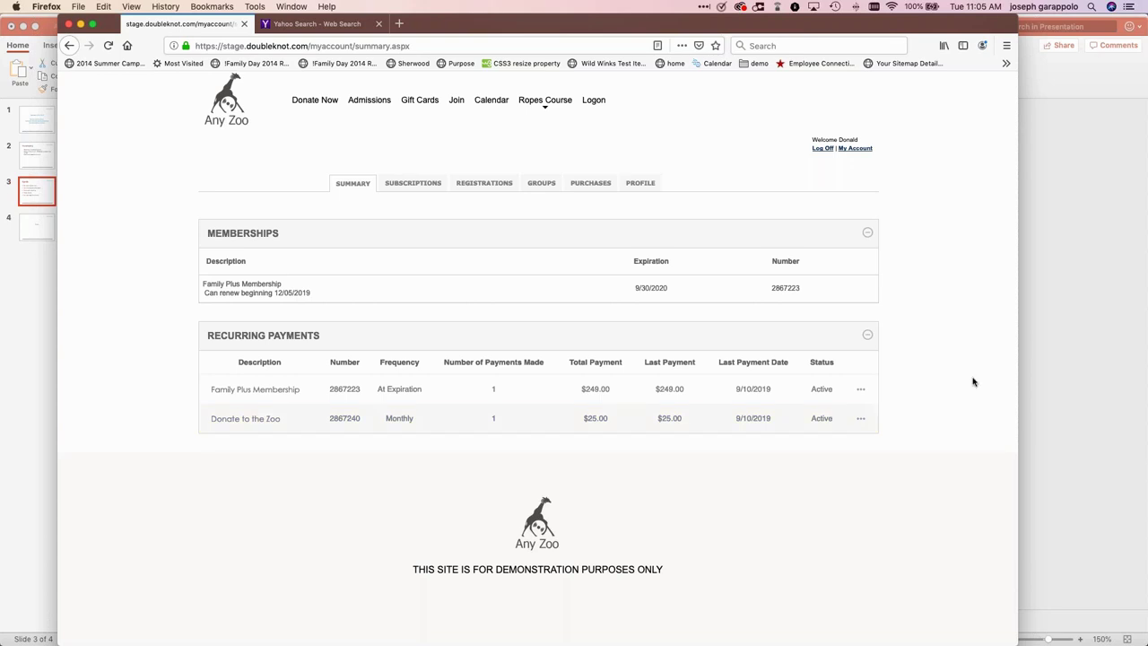
- Review the payment method form of the Donate to the Zoo recurring payment and the actions offered for the Family Plus Membership payment
{"action": "left_click", "coordinate": [862, 420]}
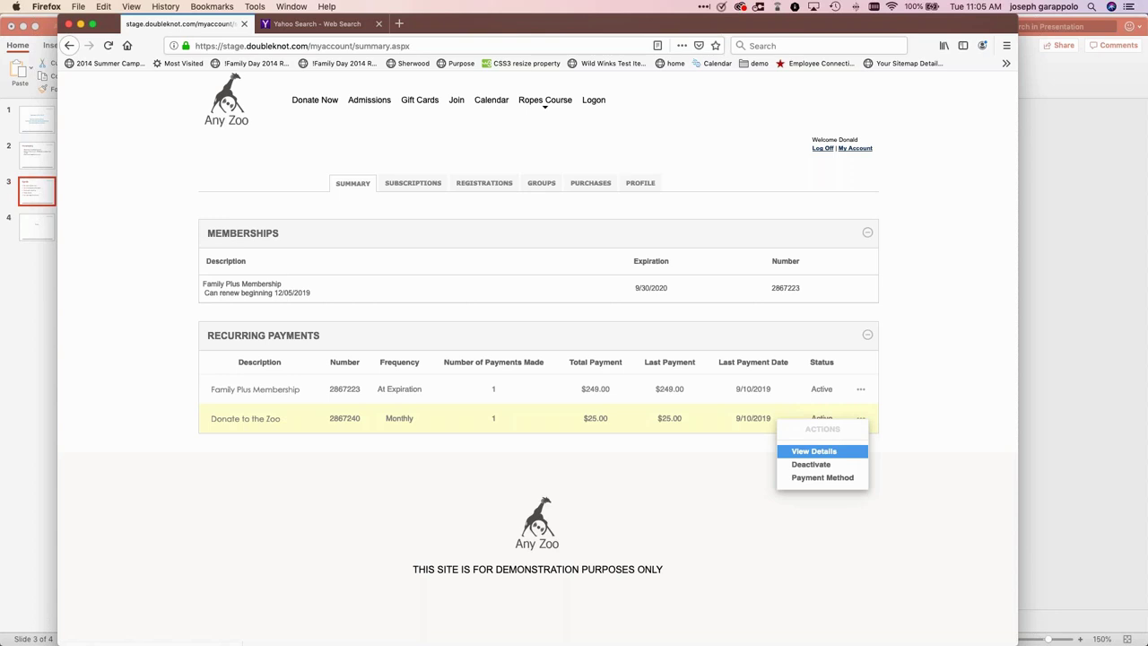
{"action": "left_click", "coordinate": [826, 477]}
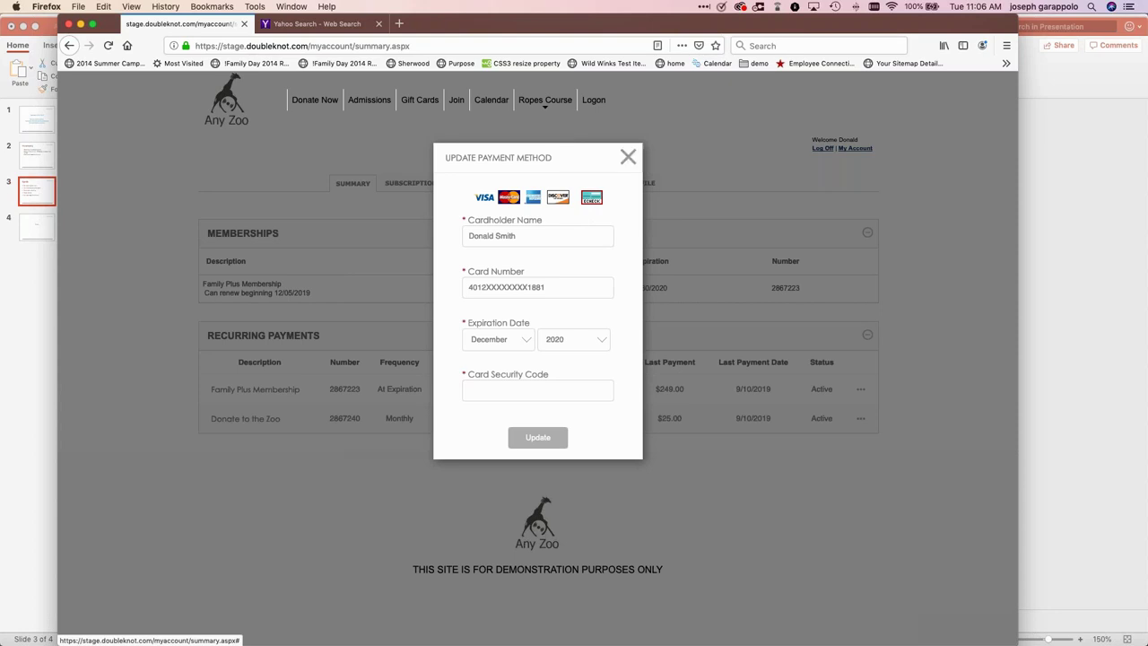
{"action": "left_click", "coordinate": [629, 159]}
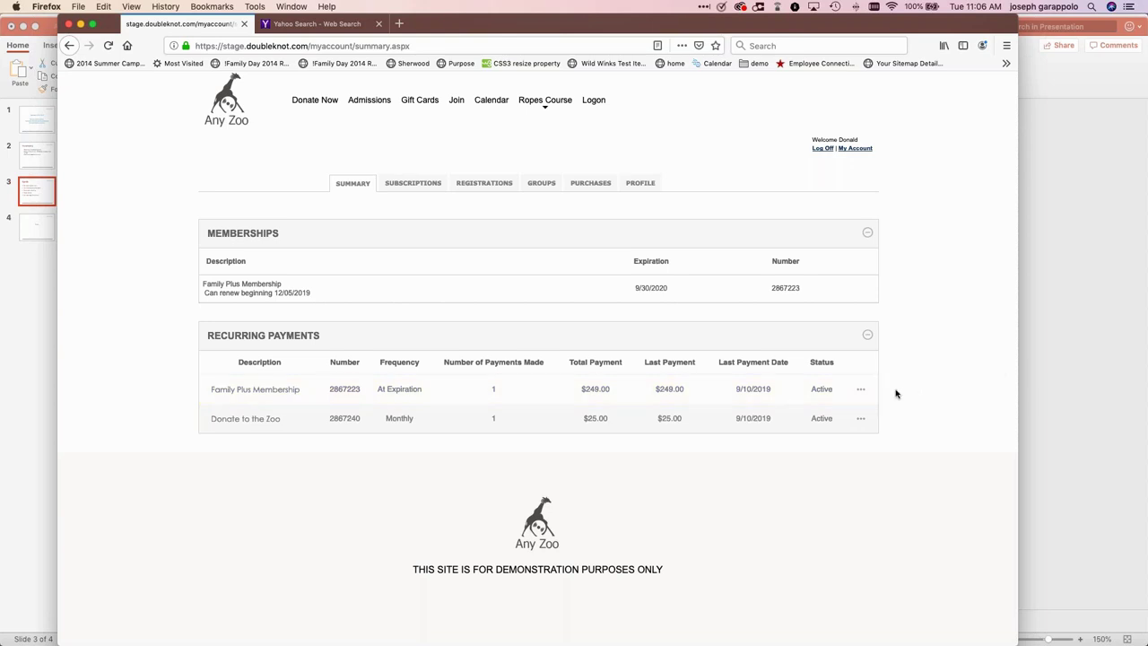
{"action": "left_click", "coordinate": [861, 390]}
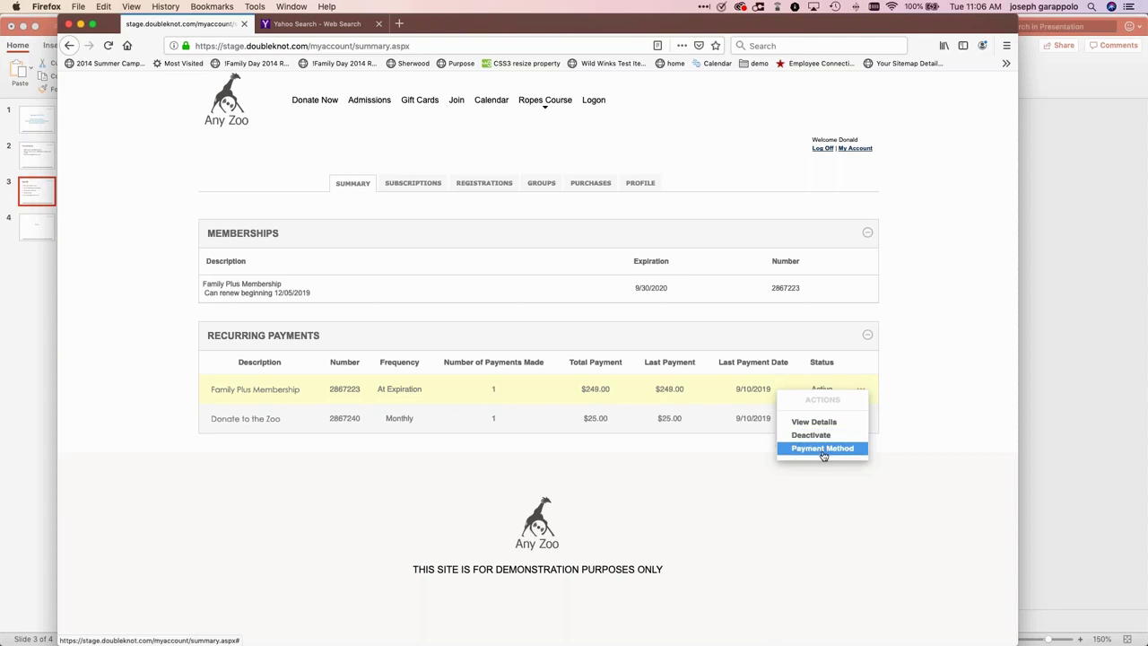
{"action": "left_click", "coordinate": [959, 406]}
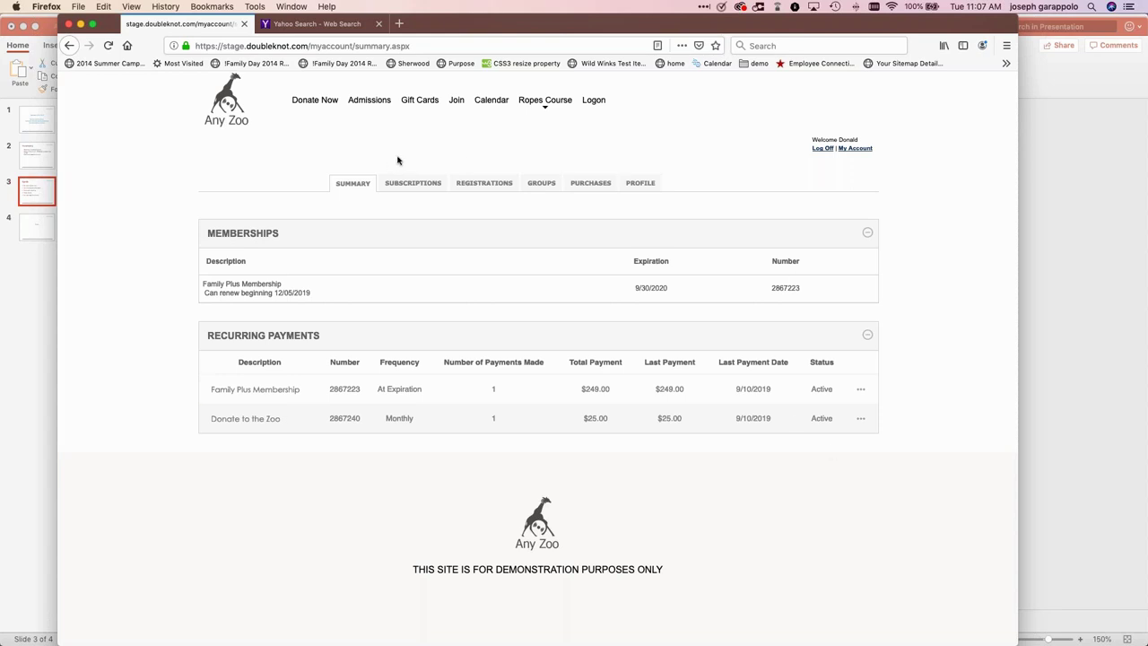
- Start joining as a Family Plus Member at $249, with the membership marked as for oneself
{"action": "left_click", "coordinate": [456, 100]}
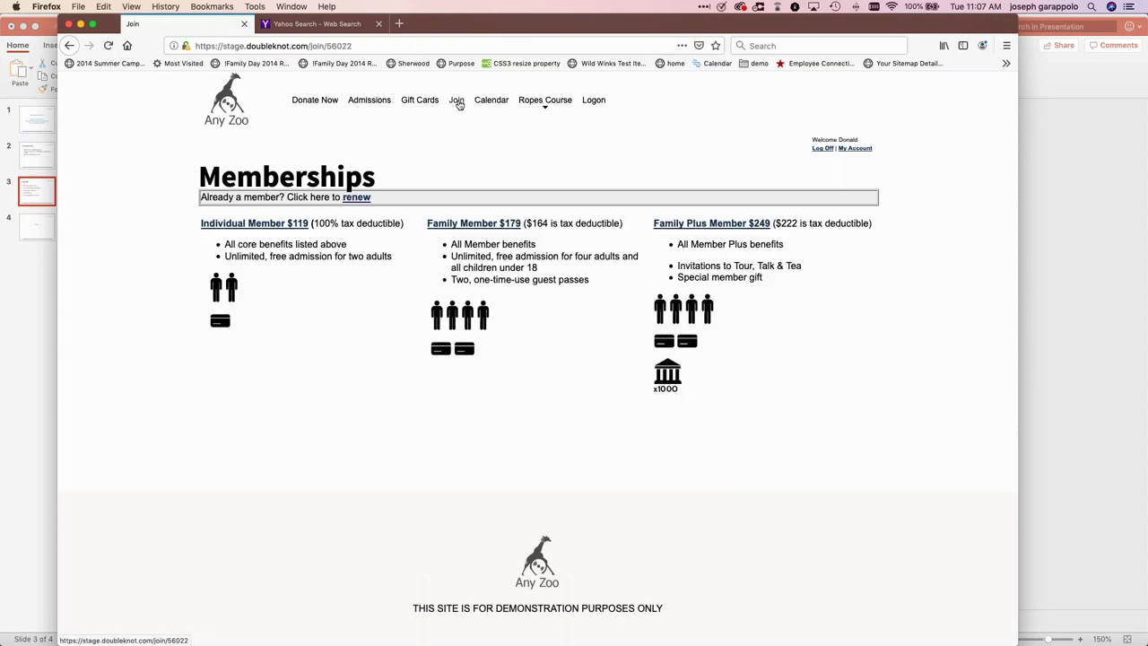
{"action": "left_click", "coordinate": [692, 224]}
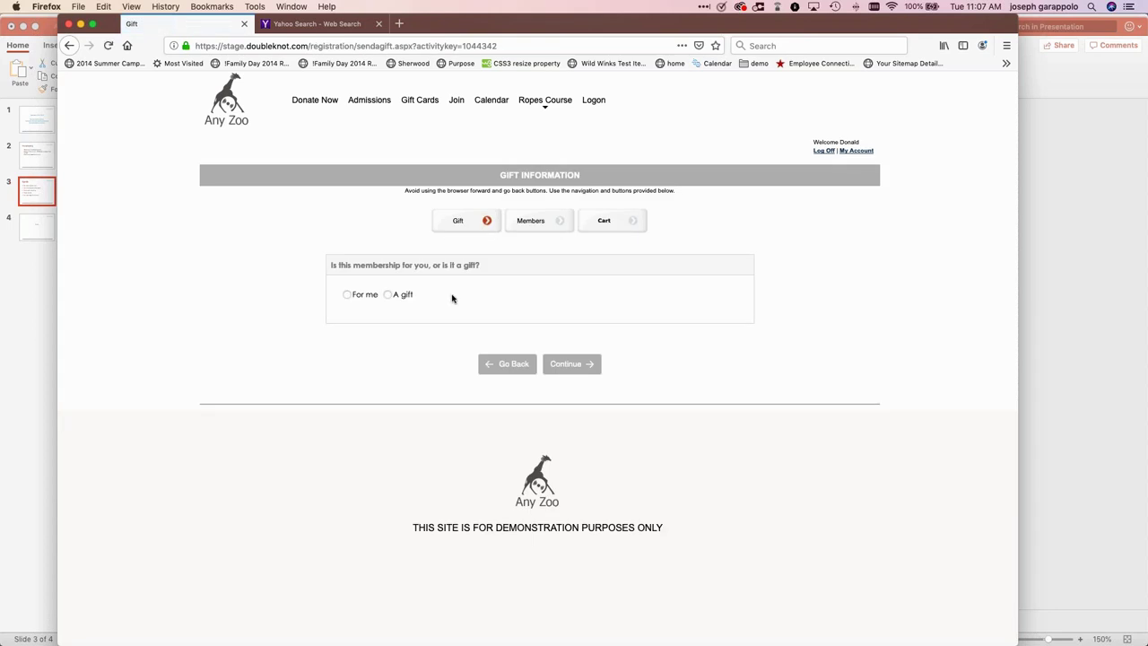
{"action": "left_click", "coordinate": [347, 295]}
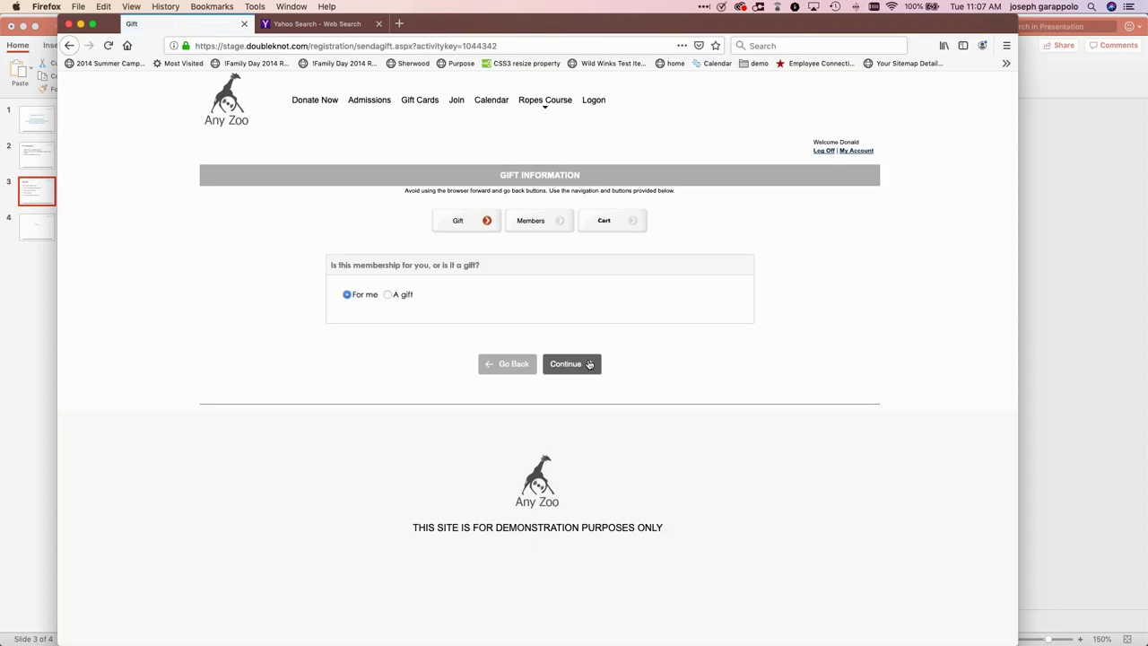
{"action": "left_click", "coordinate": [584, 363]}
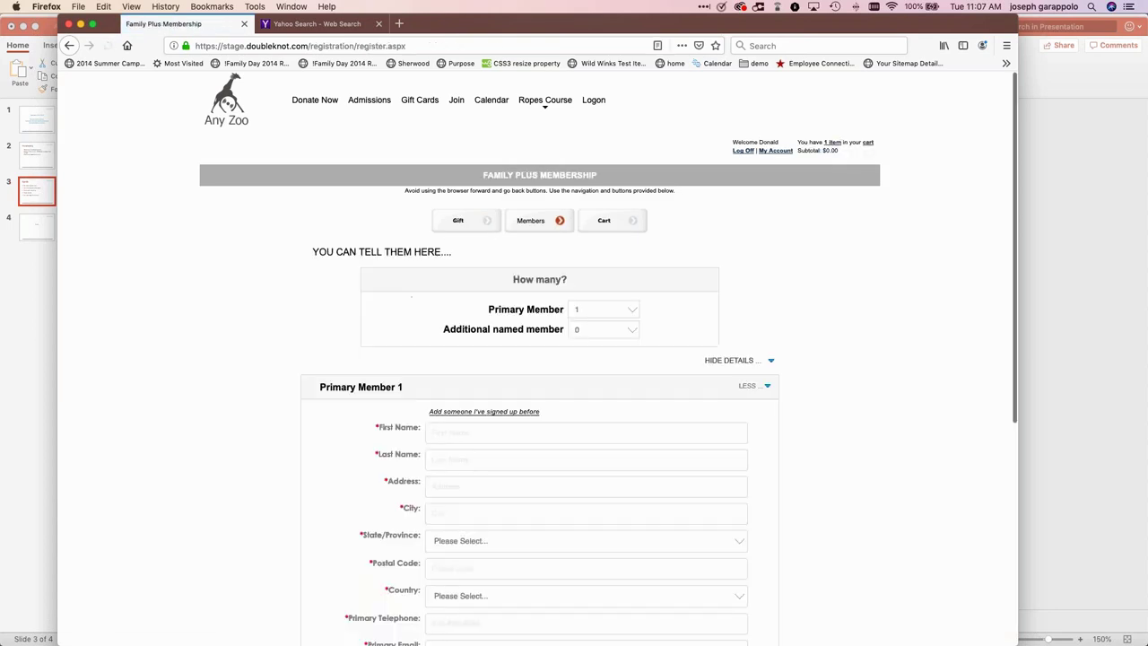
- Fill in the primary member from the existing participants, set the number of children to 2 and continue to the cart
{"action": "scroll", "coordinate": [215, 400], "scroll_direction": "down", "scroll_amount": 1}
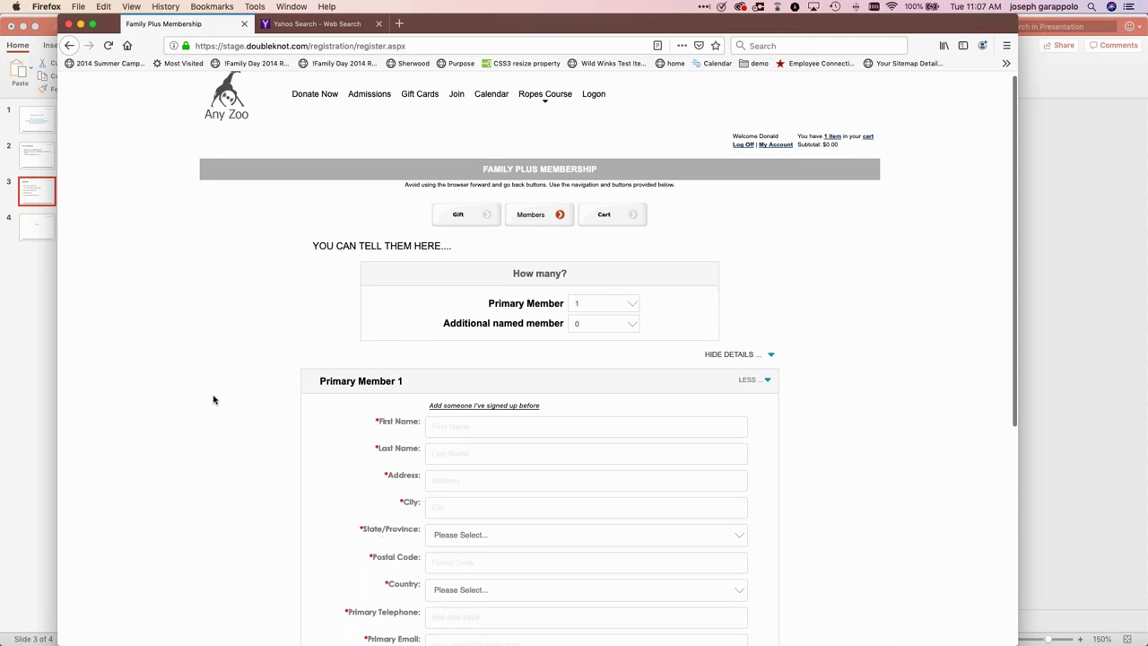
{"action": "left_click", "coordinate": [508, 403]}
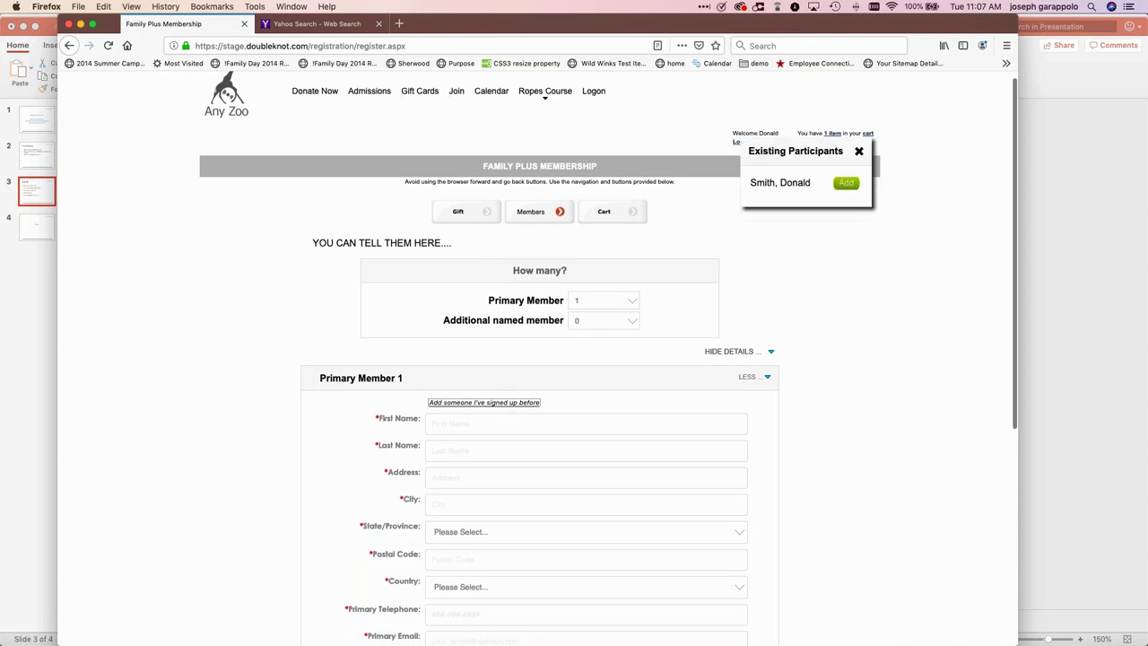
{"action": "left_click", "coordinate": [845, 184]}
{"action": "scroll", "coordinate": [314, 395], "scroll_direction": "down", "scroll_amount": 3}
{"action": "scroll", "coordinate": [314, 394], "scroll_direction": "down", "scroll_amount": 3}
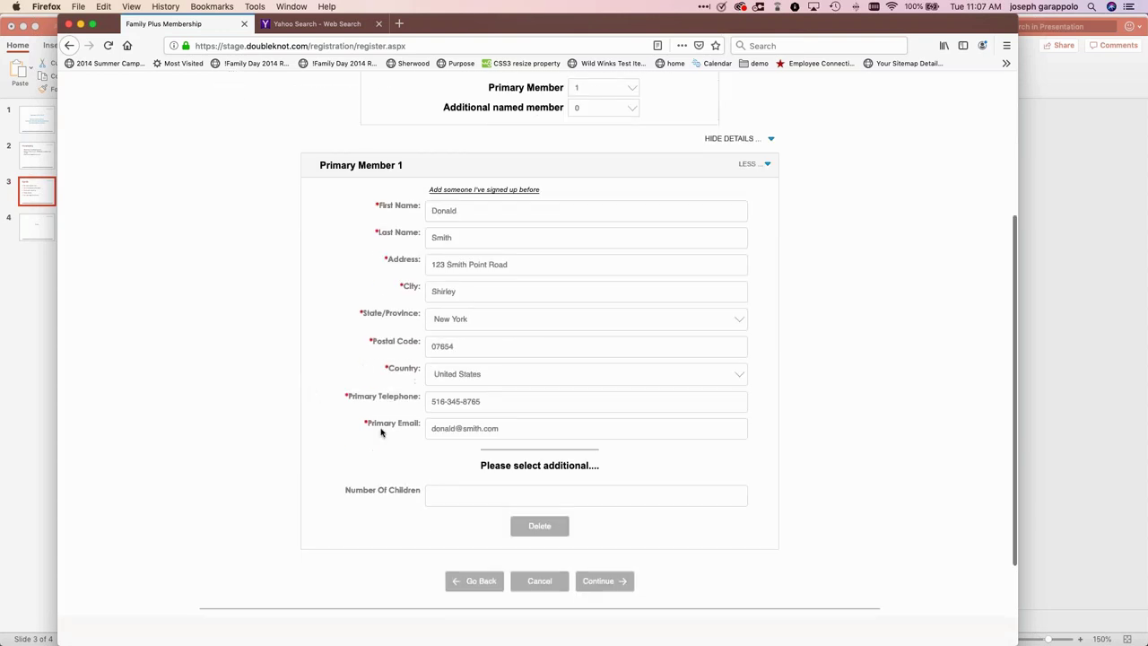
{"action": "left_click", "coordinate": [490, 505]}
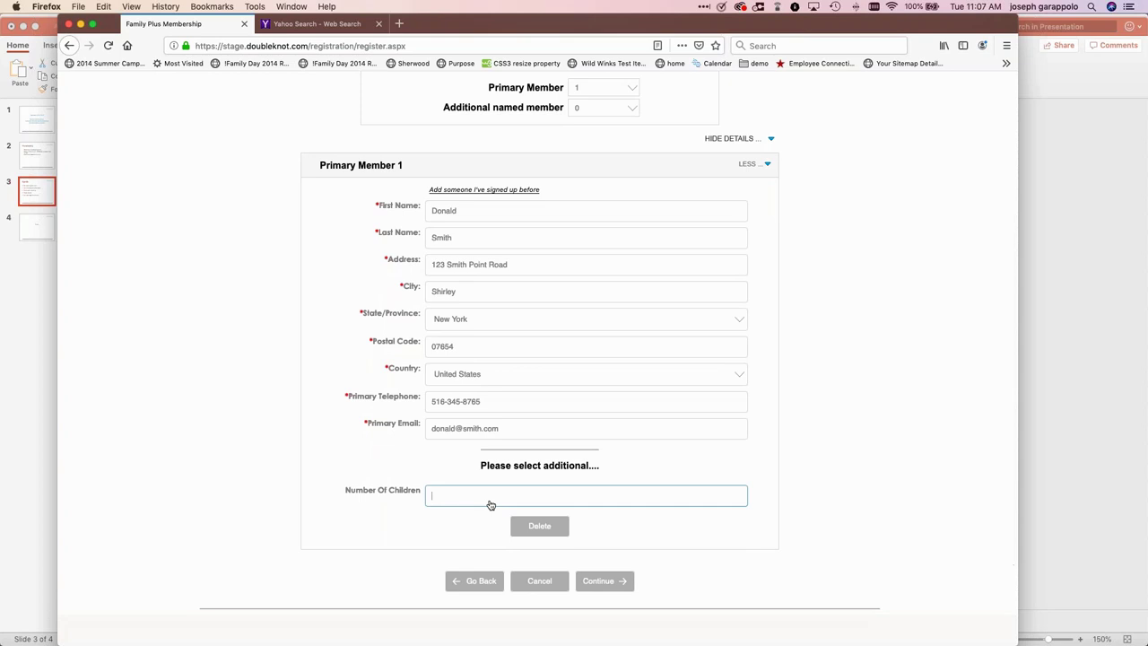
{"action": "type", "text": "2"}
{"action": "left_click", "coordinate": [762, 522]}
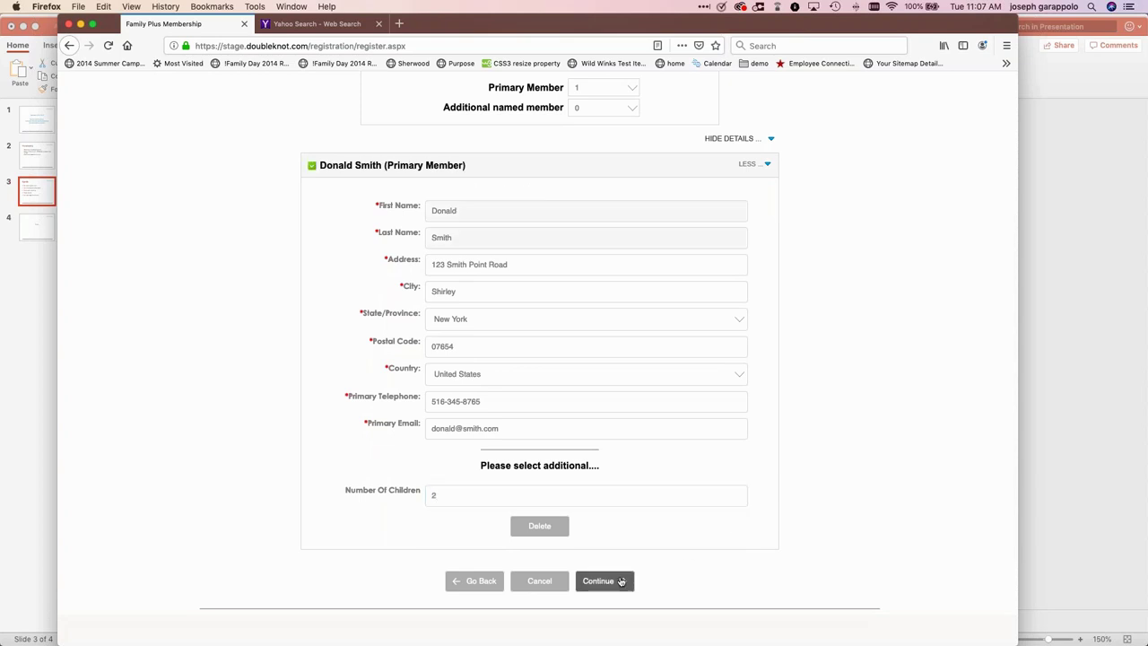
{"action": "left_click", "coordinate": [620, 581]}
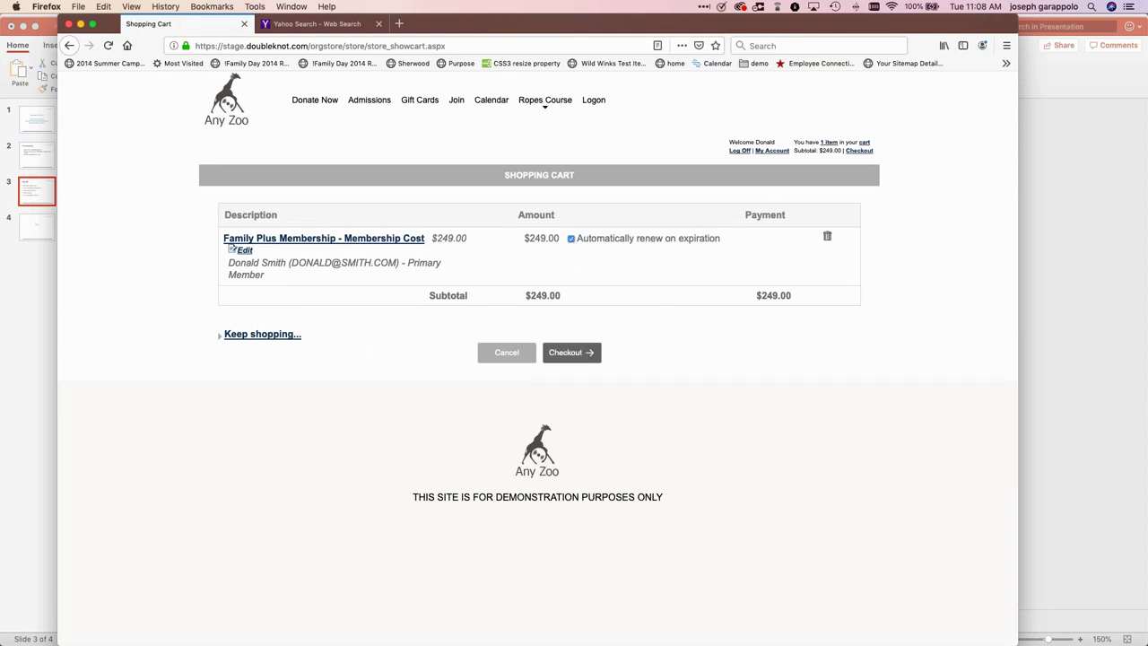
- Turn automatic renewal on expiration off and back on, and remove all items from the cart
{"action": "left_click", "coordinate": [571, 239]}
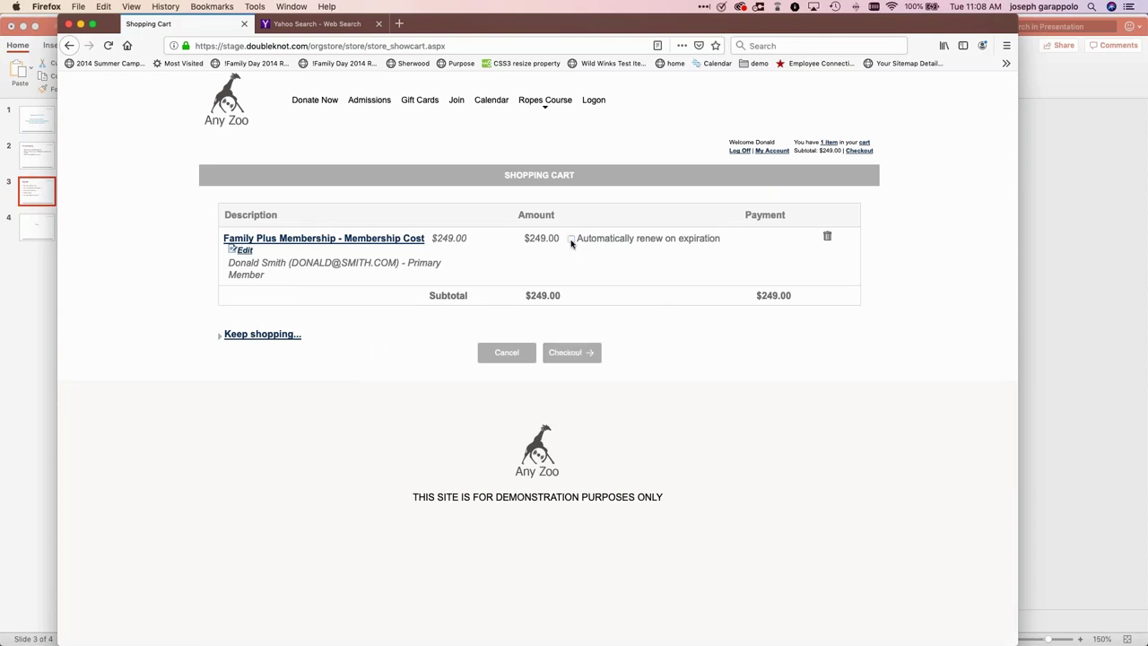
{"action": "left_click", "coordinate": [572, 239]}
{"action": "left_click", "coordinate": [507, 355]}
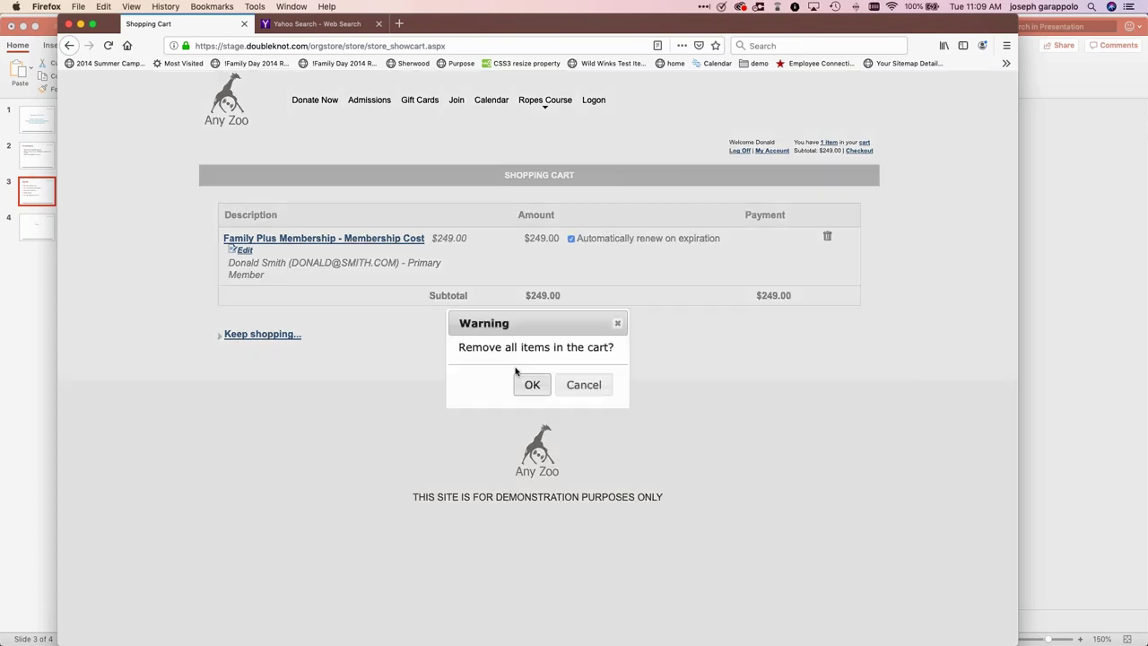
{"action": "left_click", "coordinate": [532, 385]}
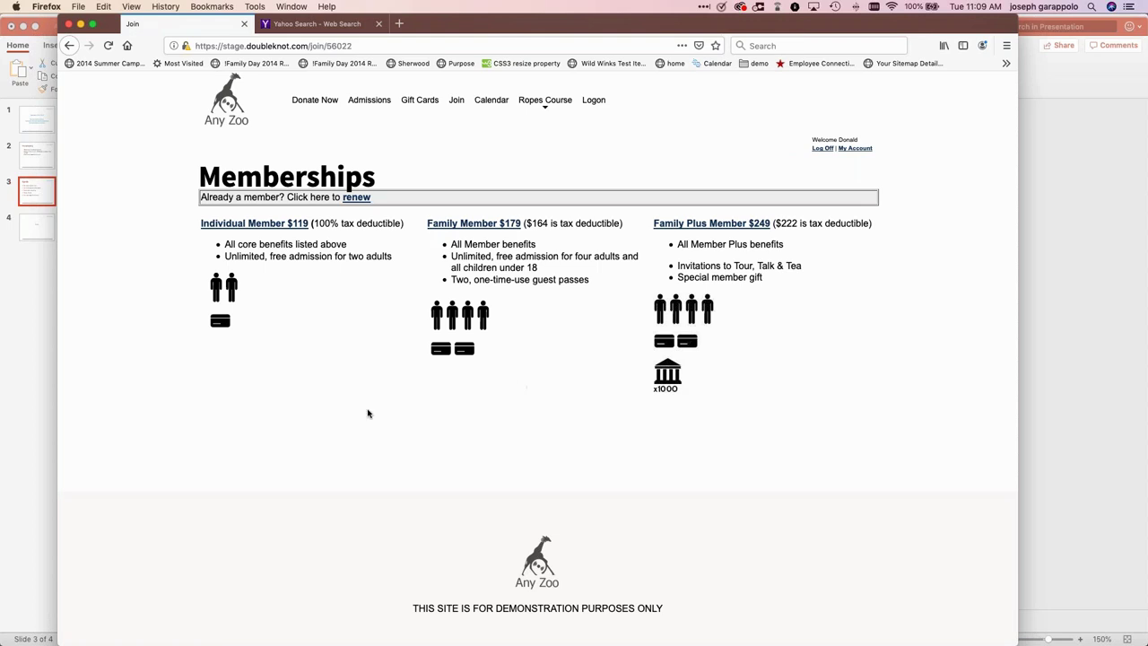
- Switch to Safari, keep the admin session logged in and open the Donate to the Zoo donation in Event Management
{"action": "mouse_move", "coordinate": [415, 638]}
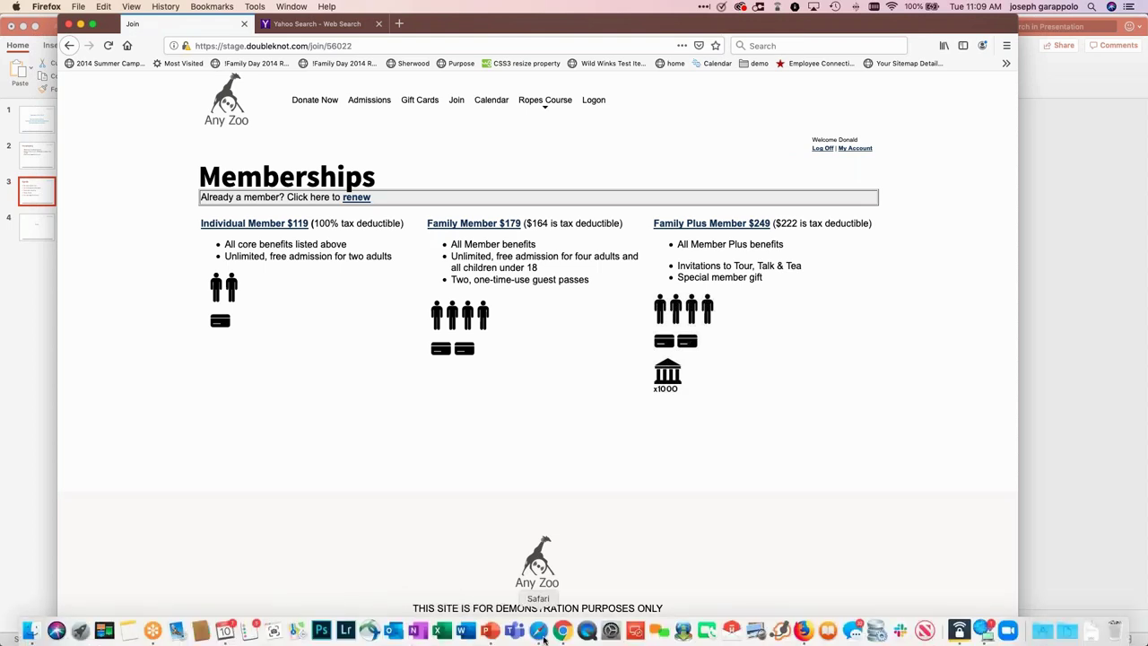
{"action": "left_click", "coordinate": [541, 630]}
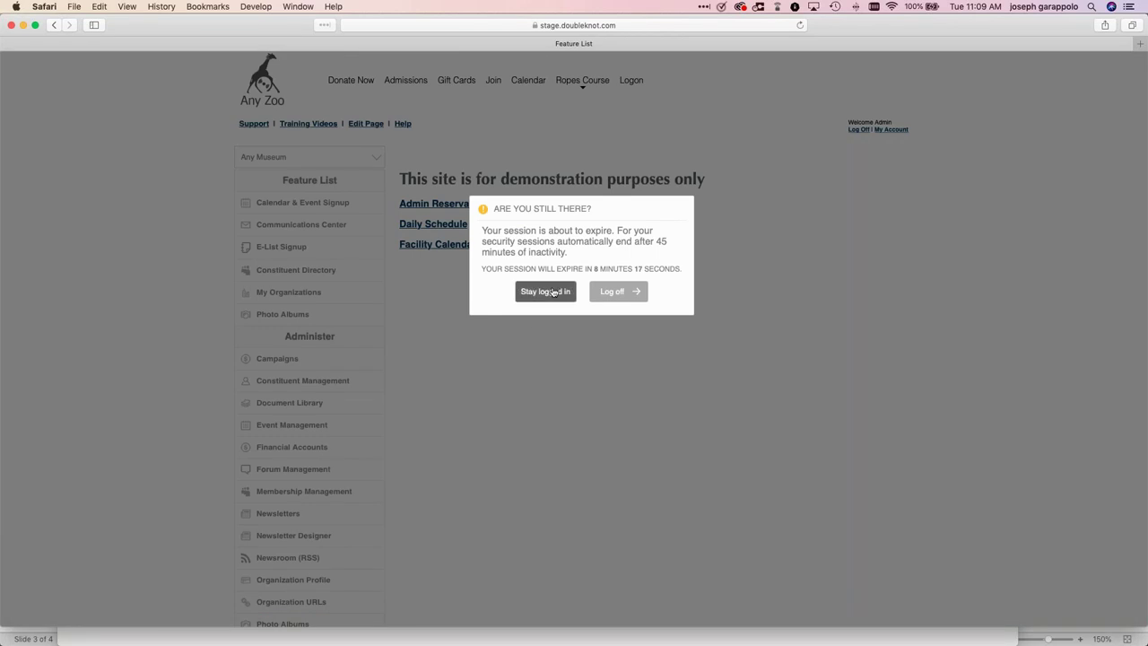
{"action": "left_click", "coordinate": [554, 293]}
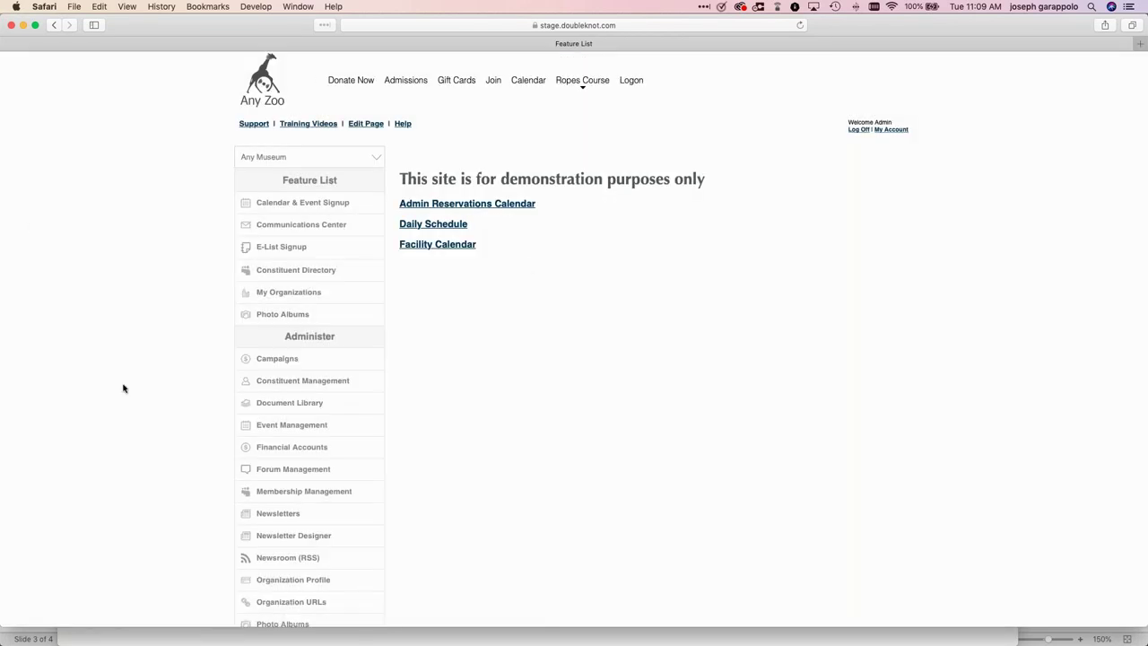
{"action": "left_click", "coordinate": [302, 426]}
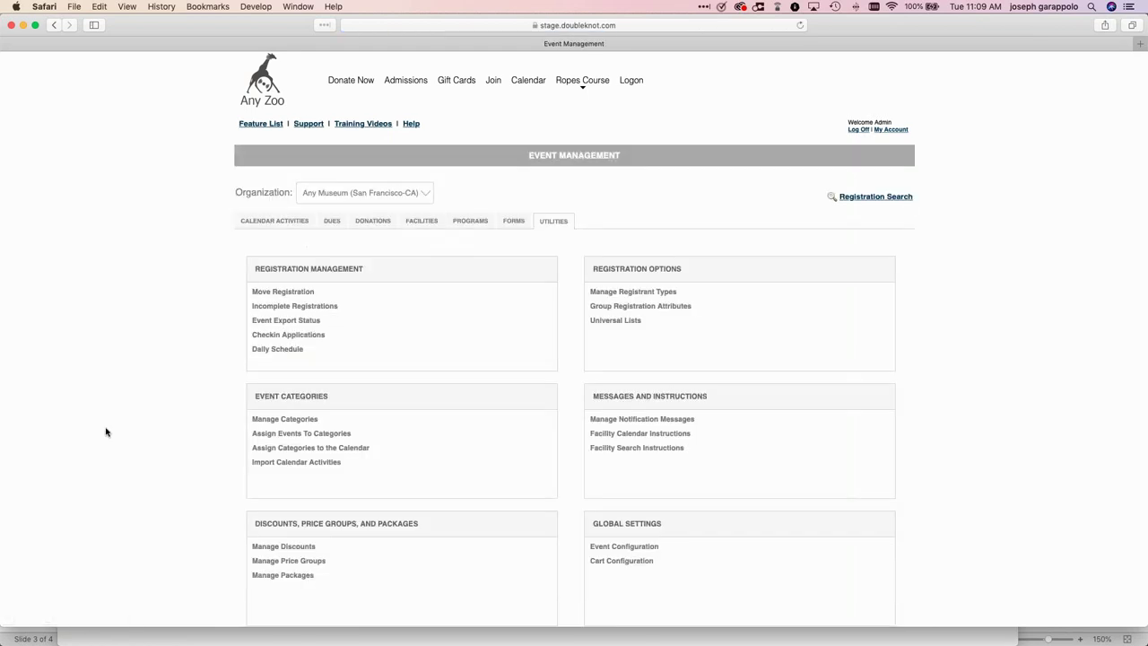
{"action": "left_click", "coordinate": [382, 228]}
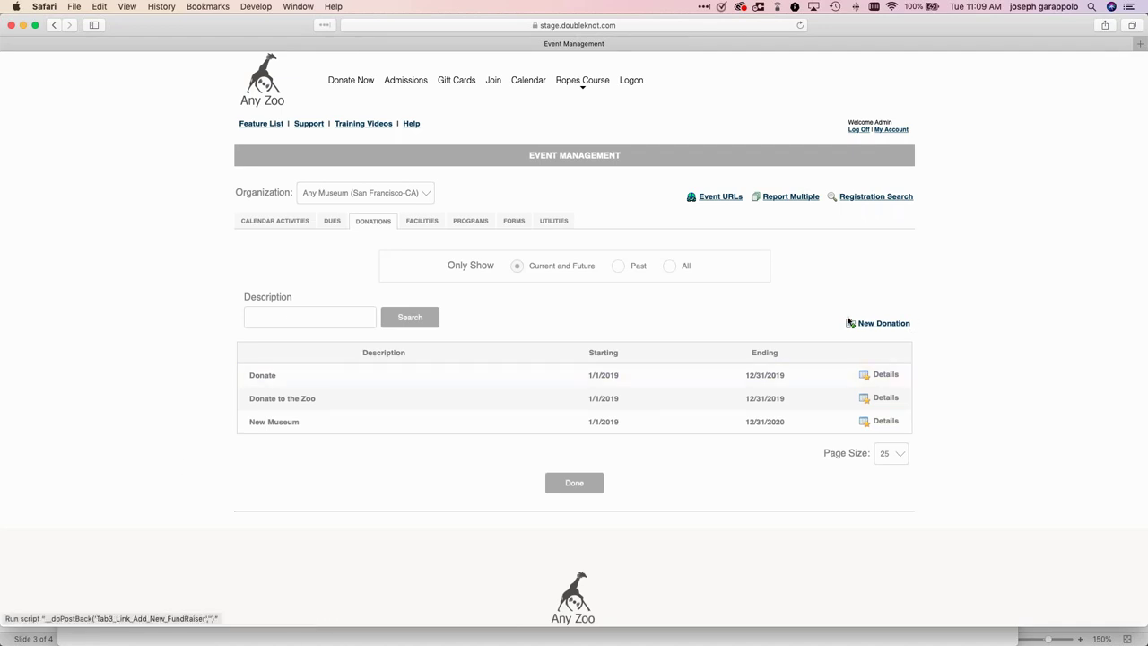
{"action": "left_click", "coordinate": [289, 405]}
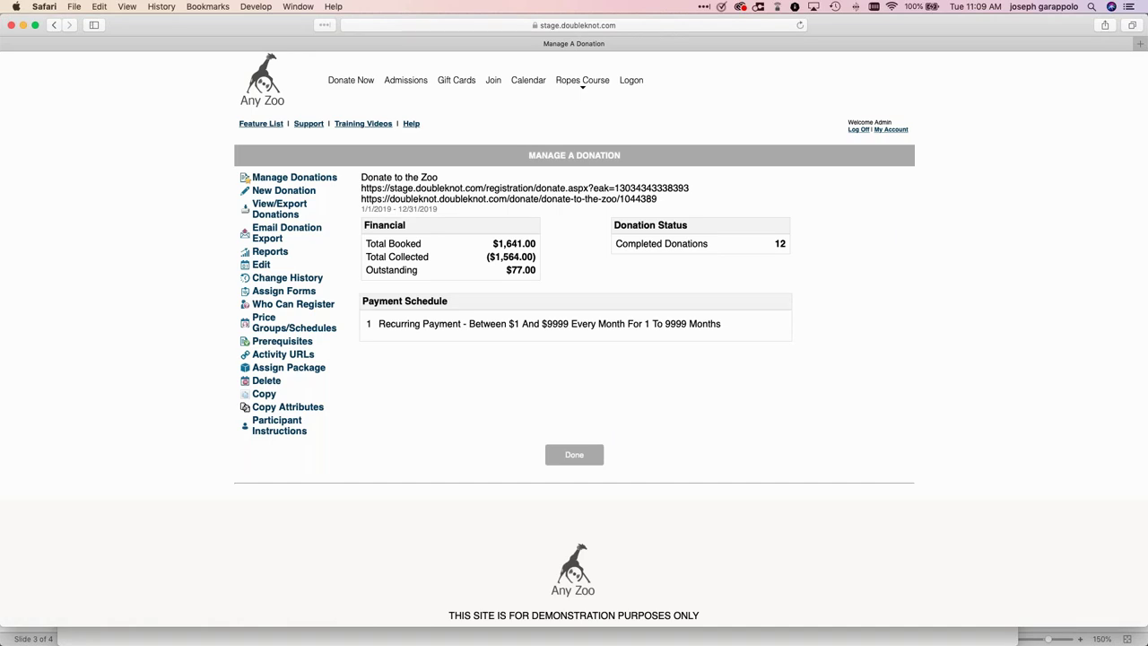
- Edit the Donate to the Zoo campaign, switch its recurring payment option off and back on, and leave without saving
{"action": "left_click", "coordinate": [266, 270]}
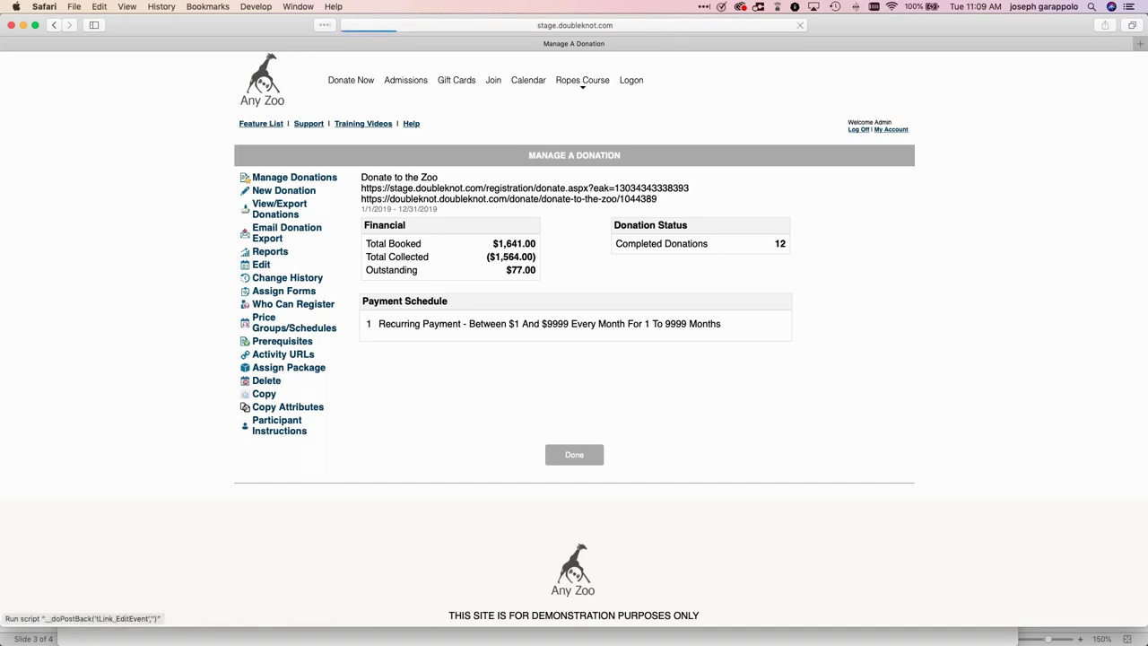
{"action": "scroll", "coordinate": [574, 331], "scroll_direction": "down", "scroll_amount": 1}
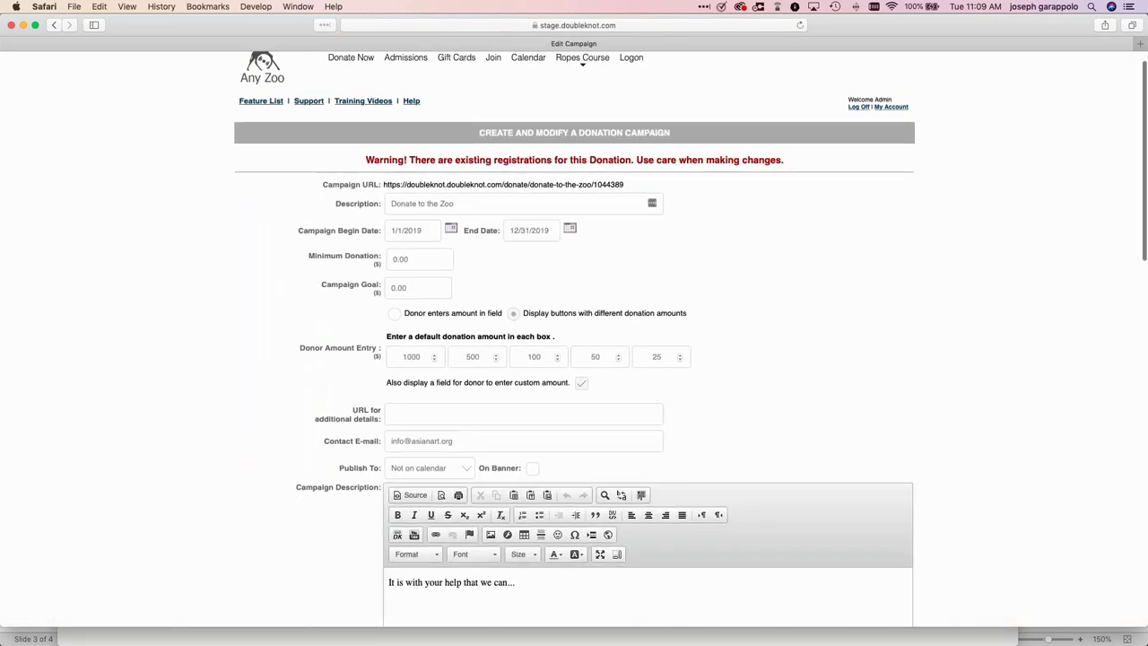
{"action": "scroll", "coordinate": [858, 308], "scroll_direction": "down", "scroll_amount": 1}
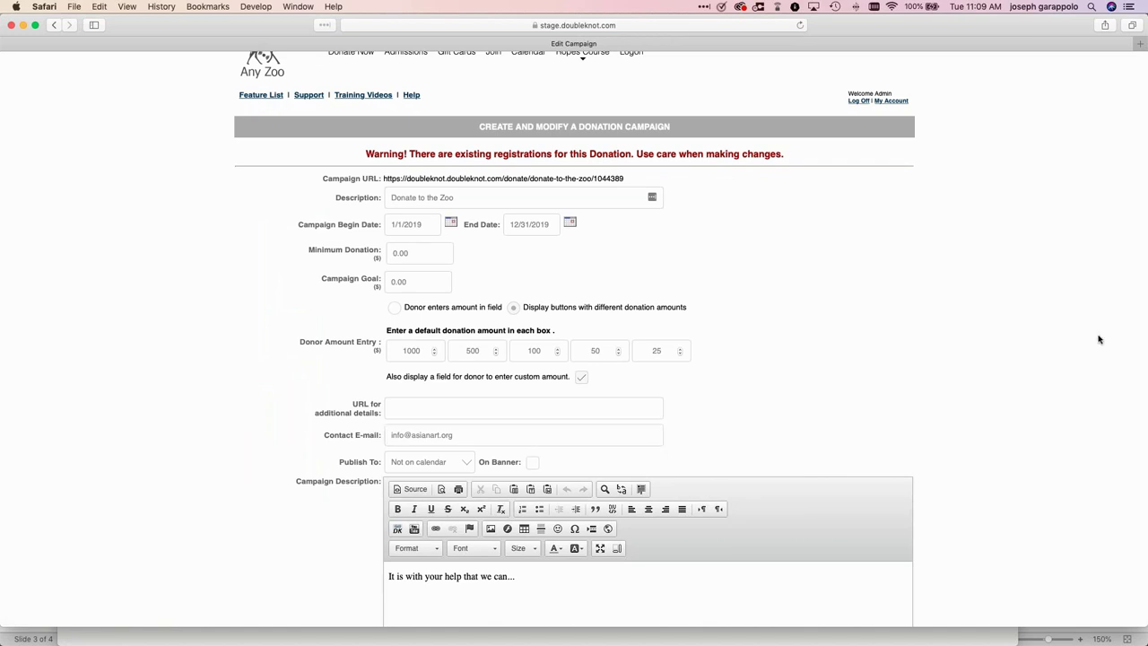
{"action": "scroll", "coordinate": [1064, 334], "scroll_direction": "down", "scroll_amount": 15}
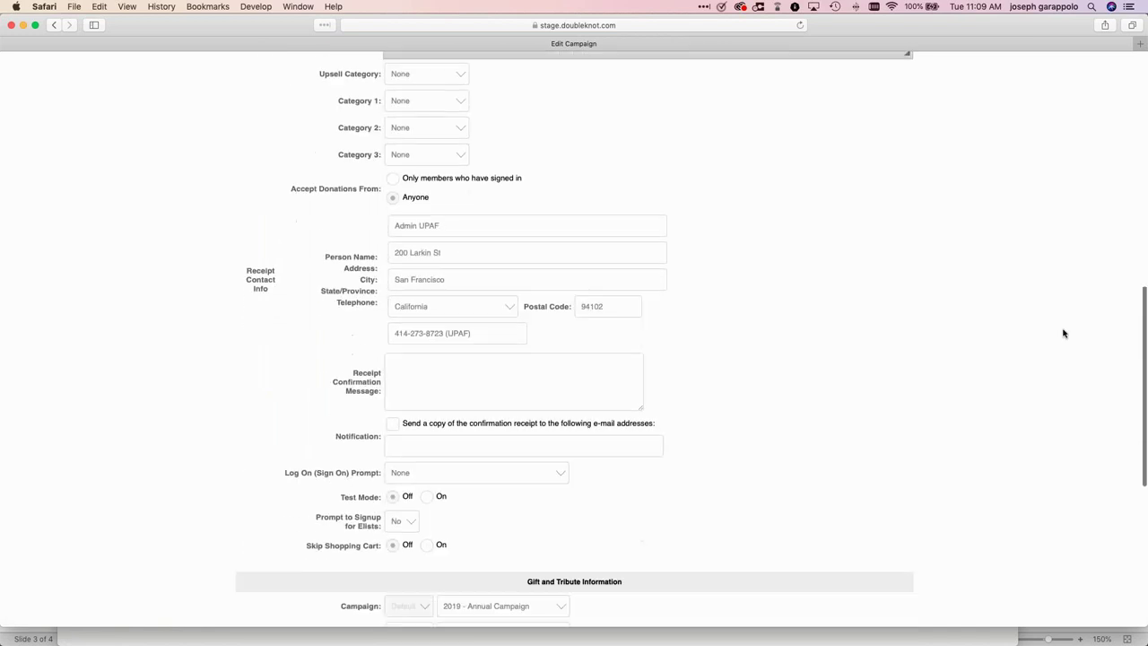
{"action": "scroll", "coordinate": [1064, 334], "scroll_direction": "down", "scroll_amount": 1}
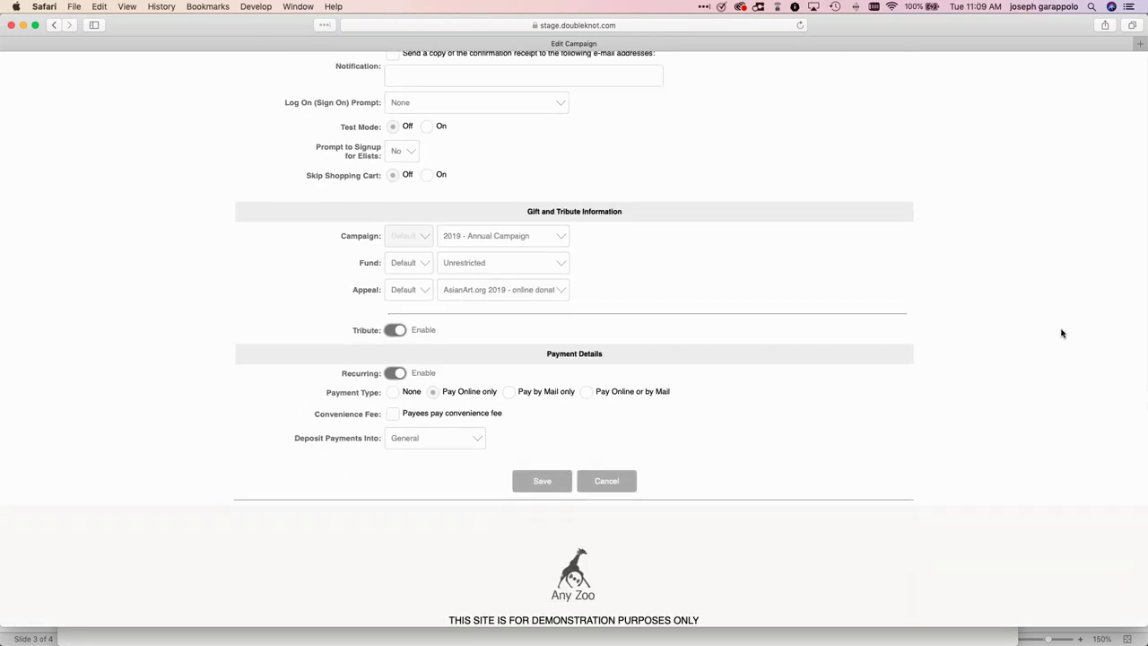
{"action": "left_click", "coordinate": [392, 374]}
{"action": "left_click", "coordinate": [400, 376]}
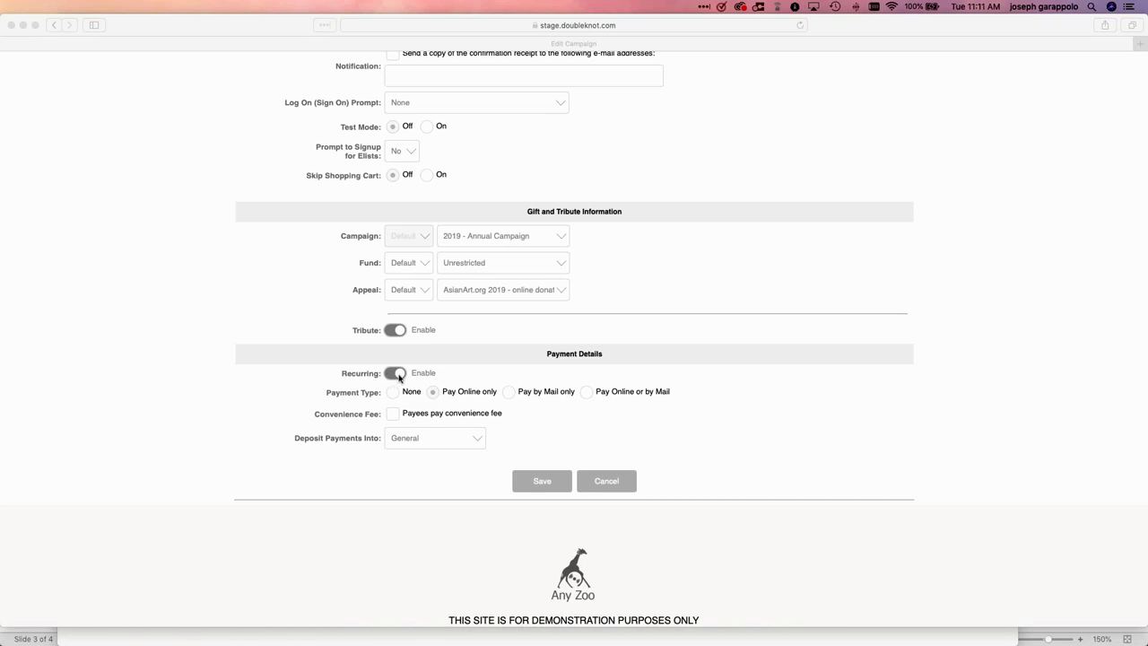
{"action": "left_click", "coordinate": [607, 482]}
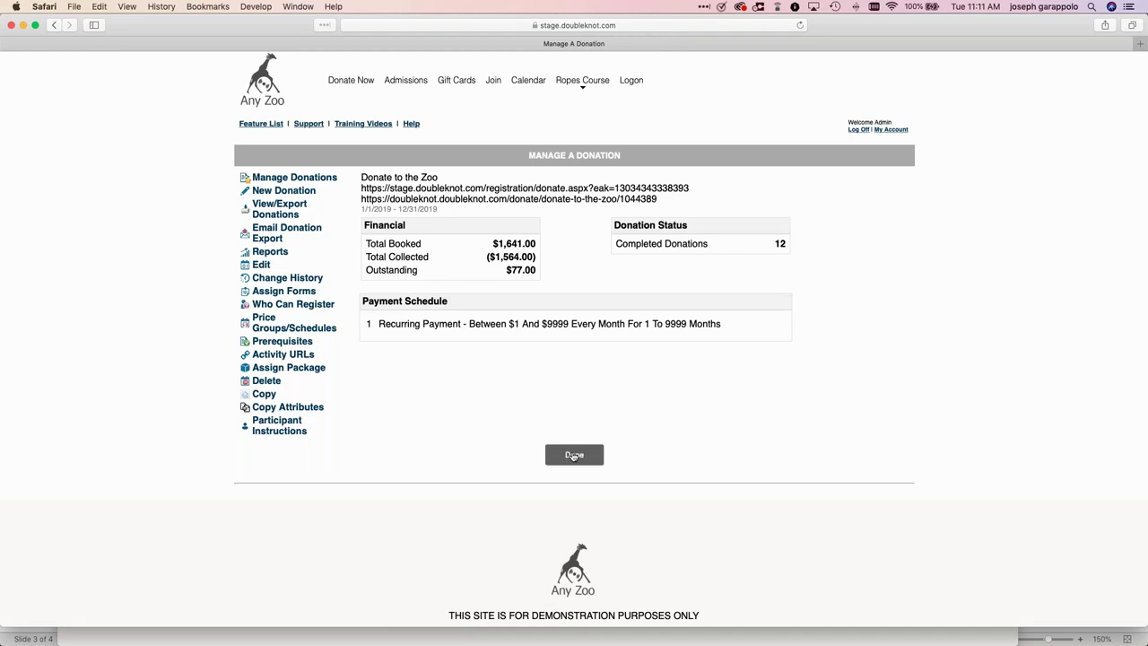
{"action": "left_click", "coordinate": [574, 456]}
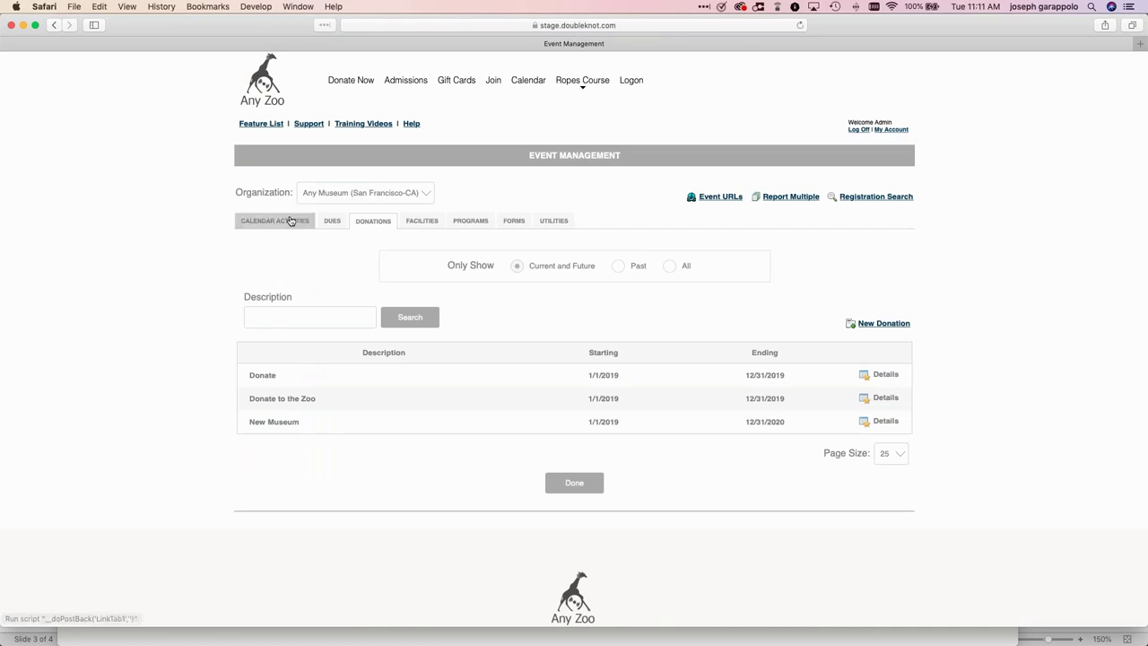
- Go from the feature list to Membership Management and open the Family Plus Membership
{"action": "left_click", "coordinate": [260, 124]}
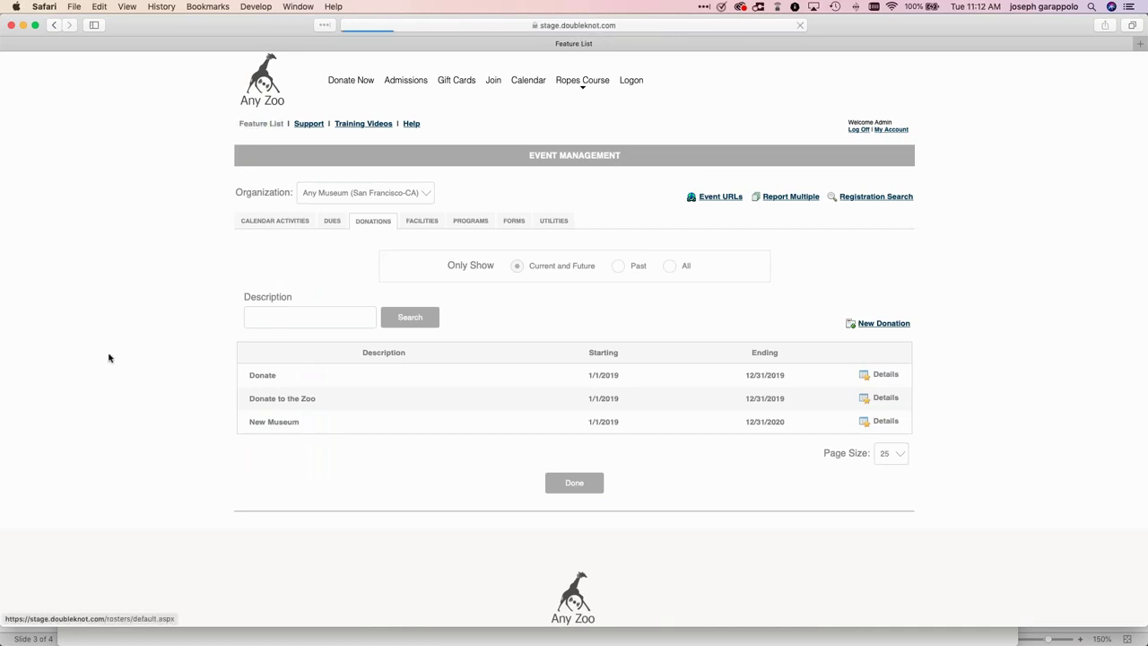
{"action": "scroll", "coordinate": [108, 358], "scroll_direction": "down", "scroll_amount": 3}
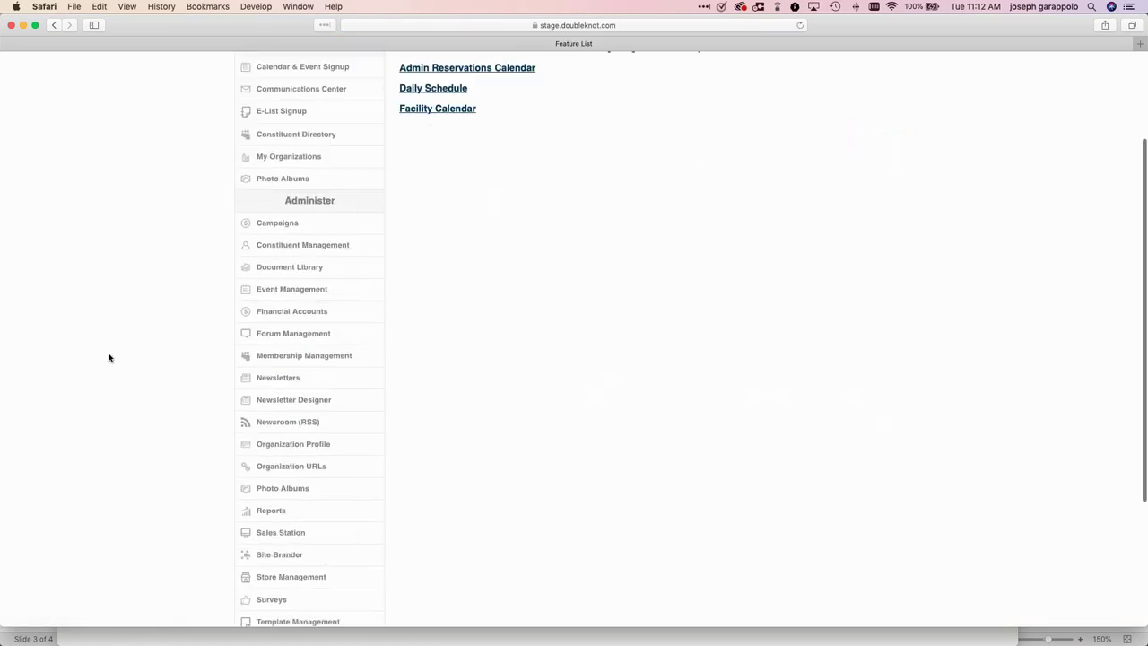
{"action": "left_click", "coordinate": [323, 357]}
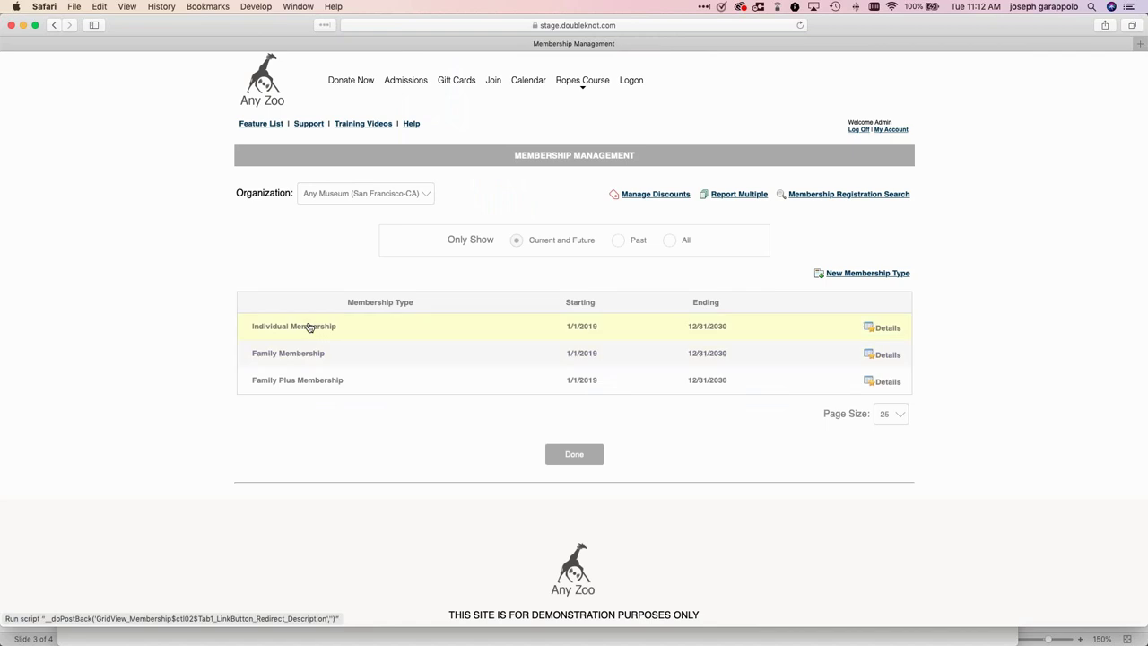
{"action": "left_click", "coordinate": [296, 380]}
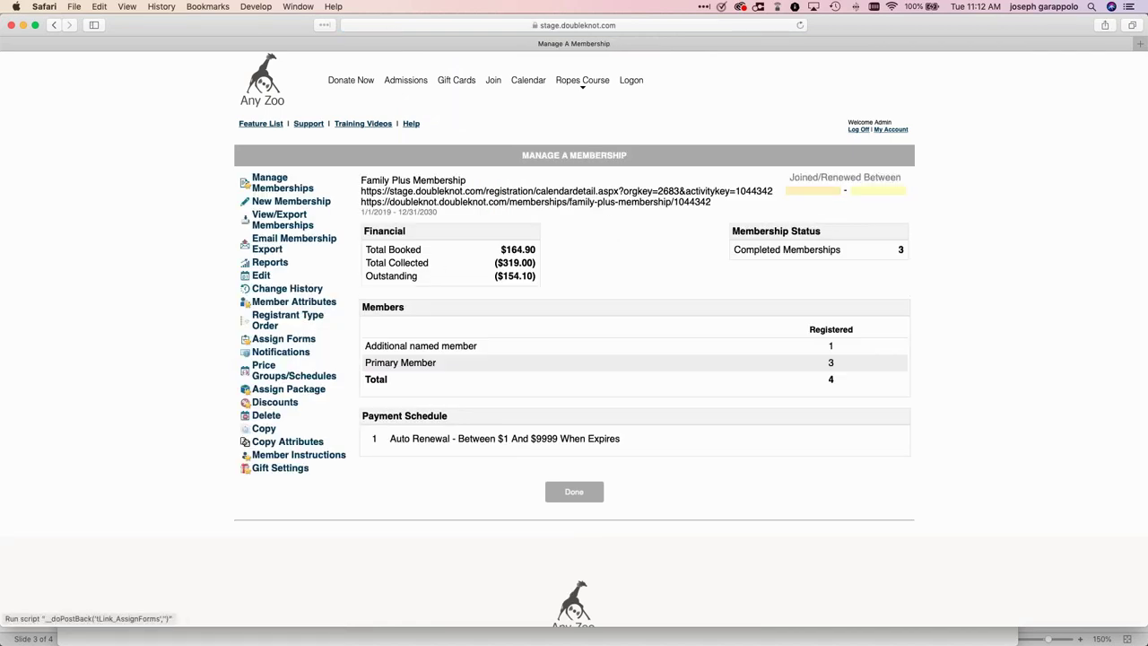
- Check the Automatic Renewal setting in the Family Plus Membership's payment details and leave without saving
{"action": "left_click", "coordinate": [261, 276]}
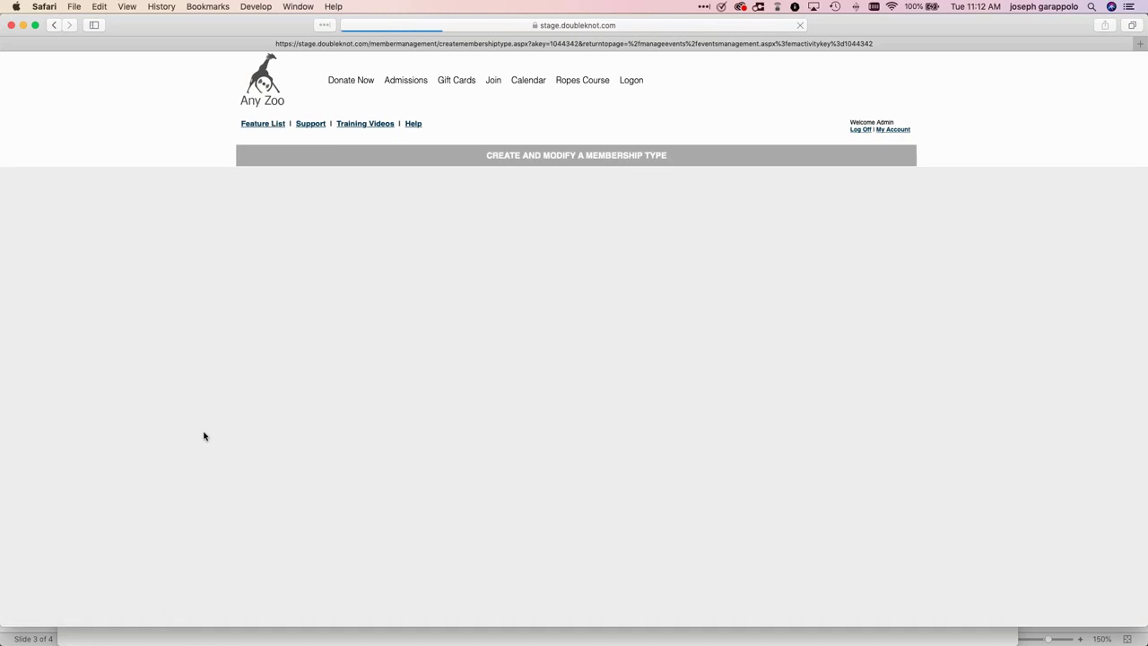
{"action": "scroll", "coordinate": [203, 433], "scroll_direction": "down", "scroll_amount": 15}
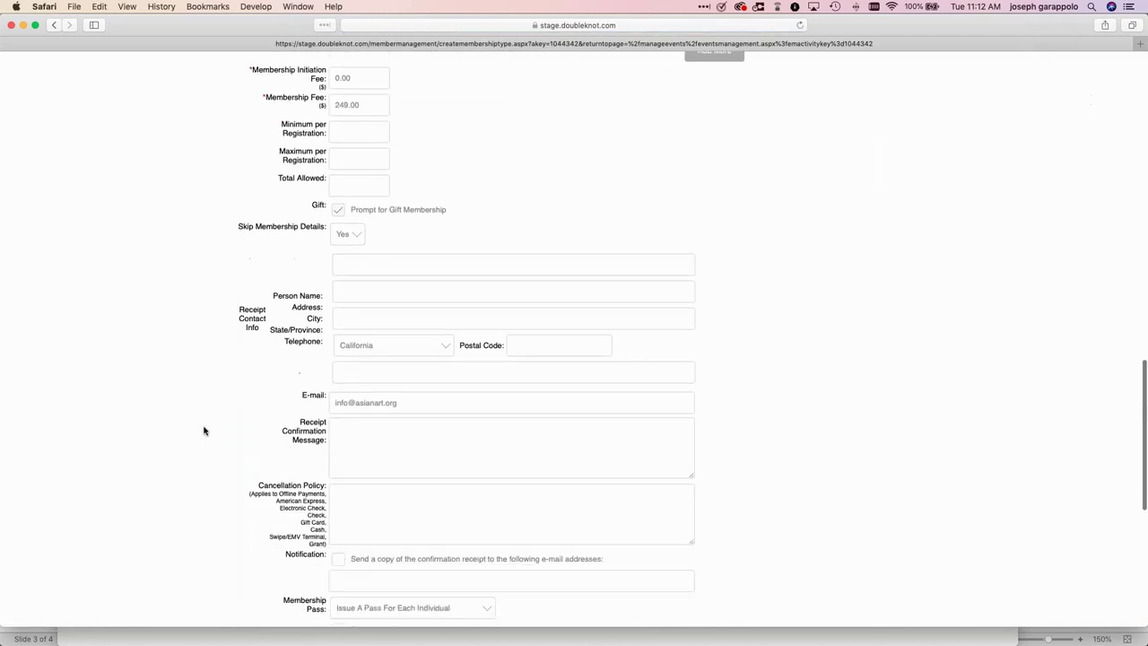
{"action": "scroll", "coordinate": [204, 430], "scroll_direction": "down", "scroll_amount": 10}
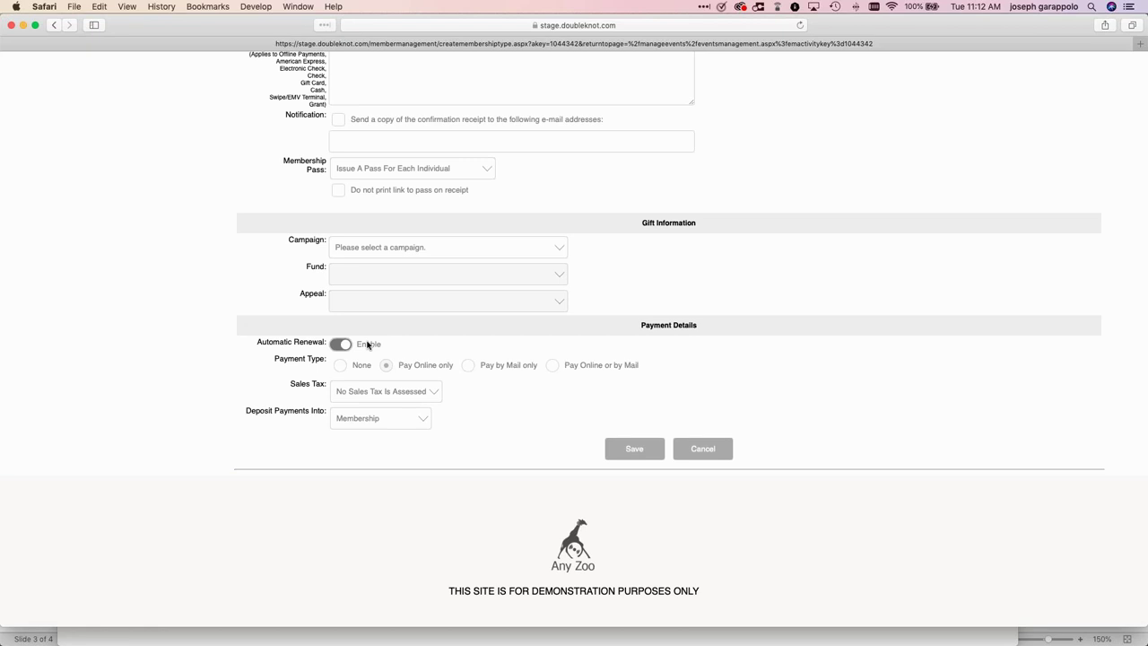
{"action": "left_click", "coordinate": [714, 450]}
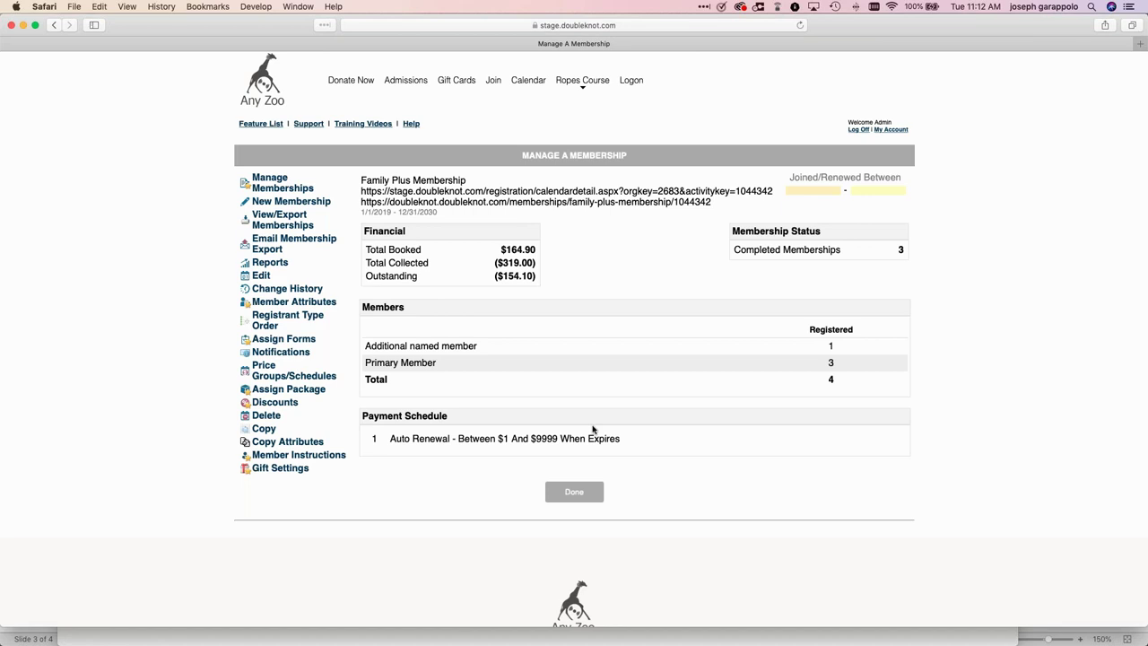
- Turn on renewal notifications for the Family Plus Membership, keeping the date range at 5 days before and 5 days after expiration
{"action": "left_click", "coordinate": [271, 356]}
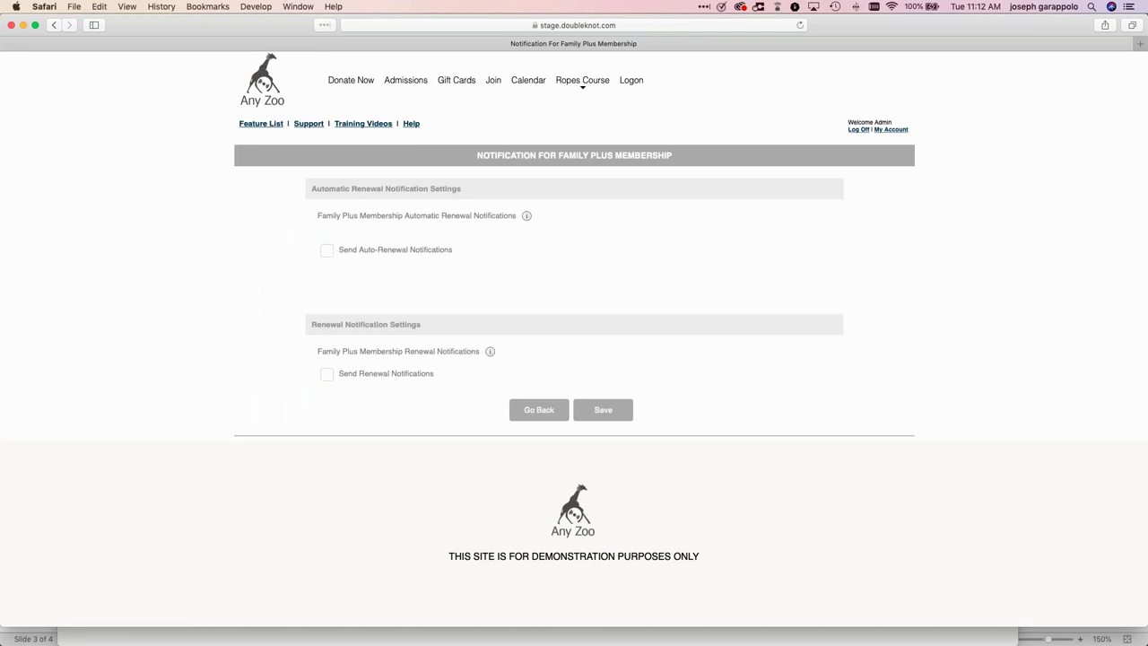
{"action": "left_click", "coordinate": [327, 375]}
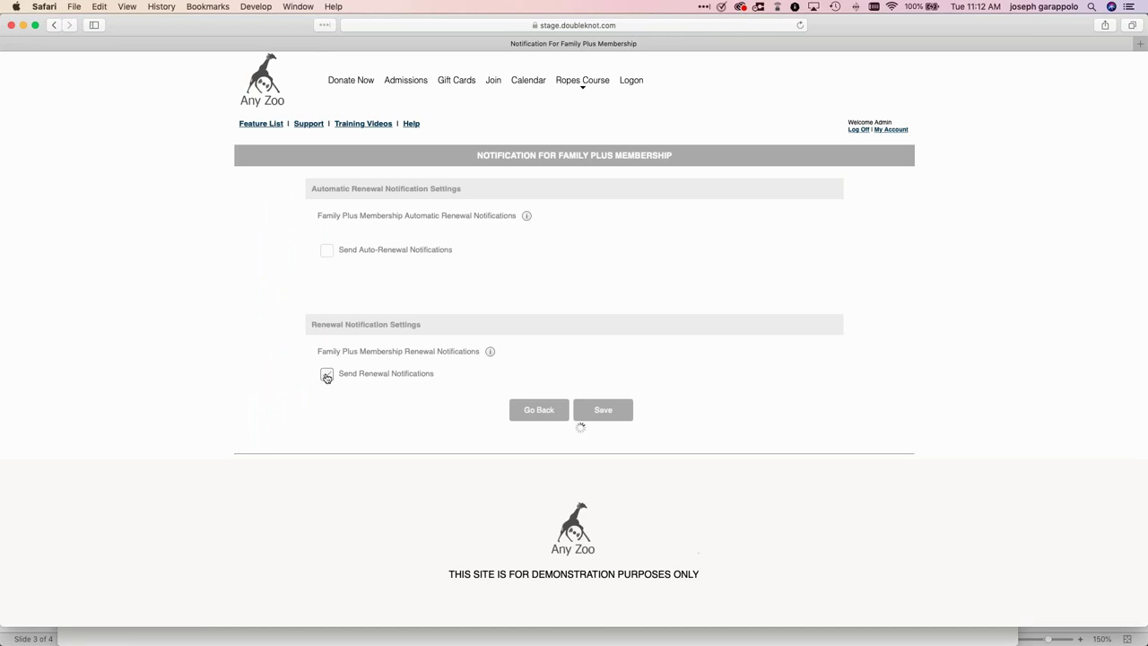
{"action": "scroll", "coordinate": [205, 367], "scroll_direction": "down", "scroll_amount": 3}
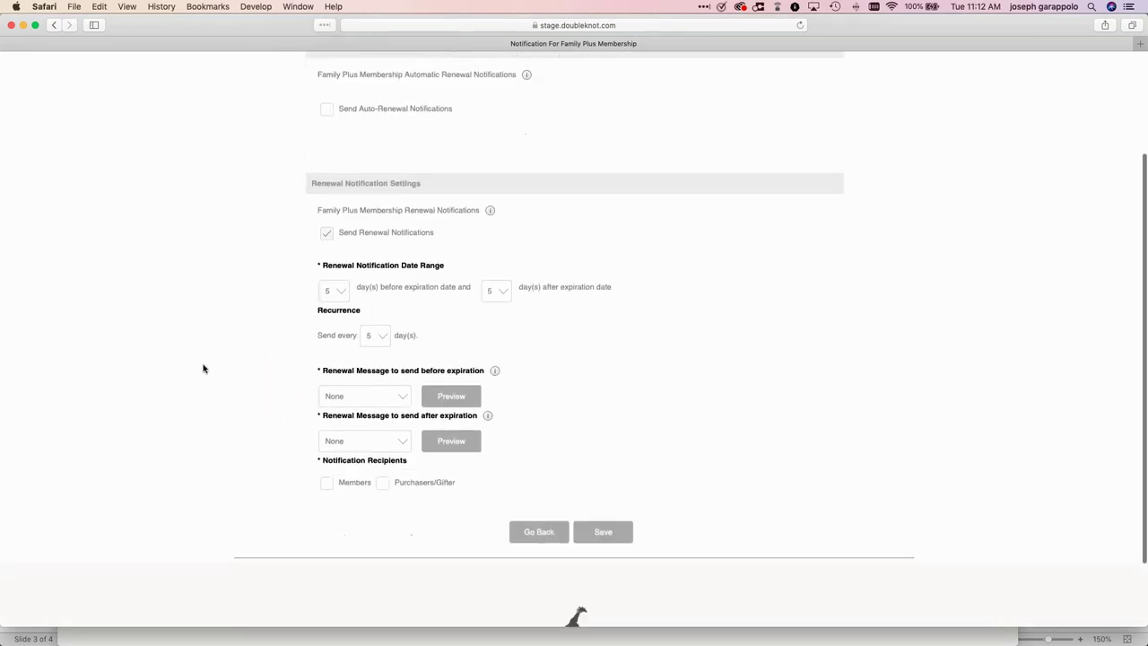
{"action": "left_click", "coordinate": [334, 292]}
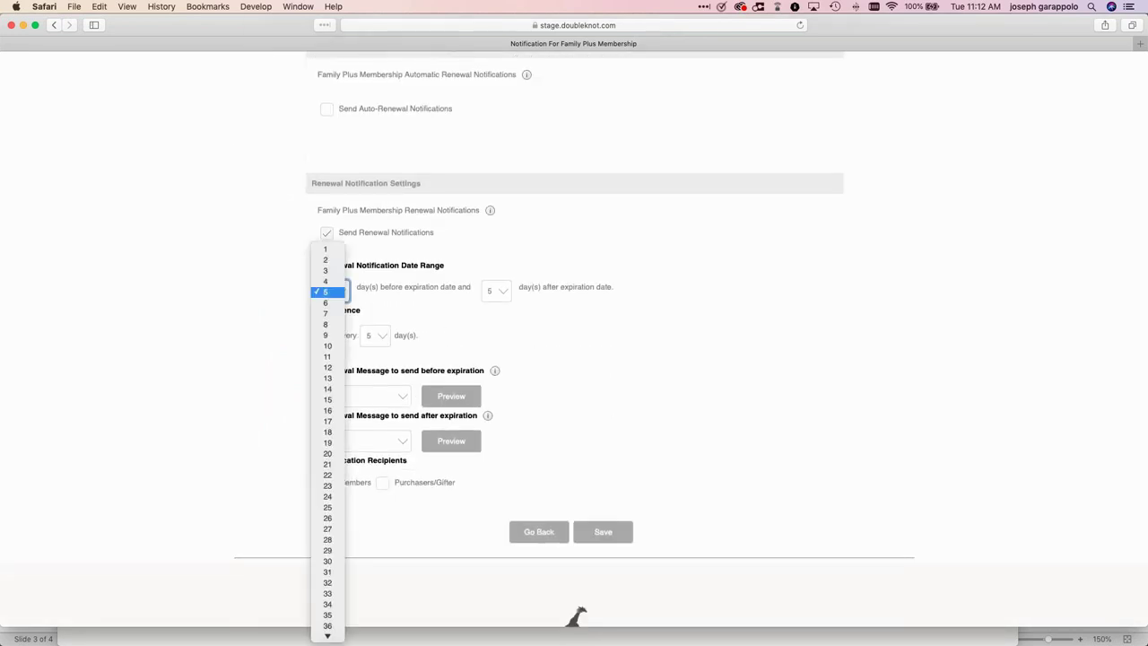
{"action": "left_click", "coordinate": [610, 370]}
{"action": "left_click", "coordinate": [500, 292]}
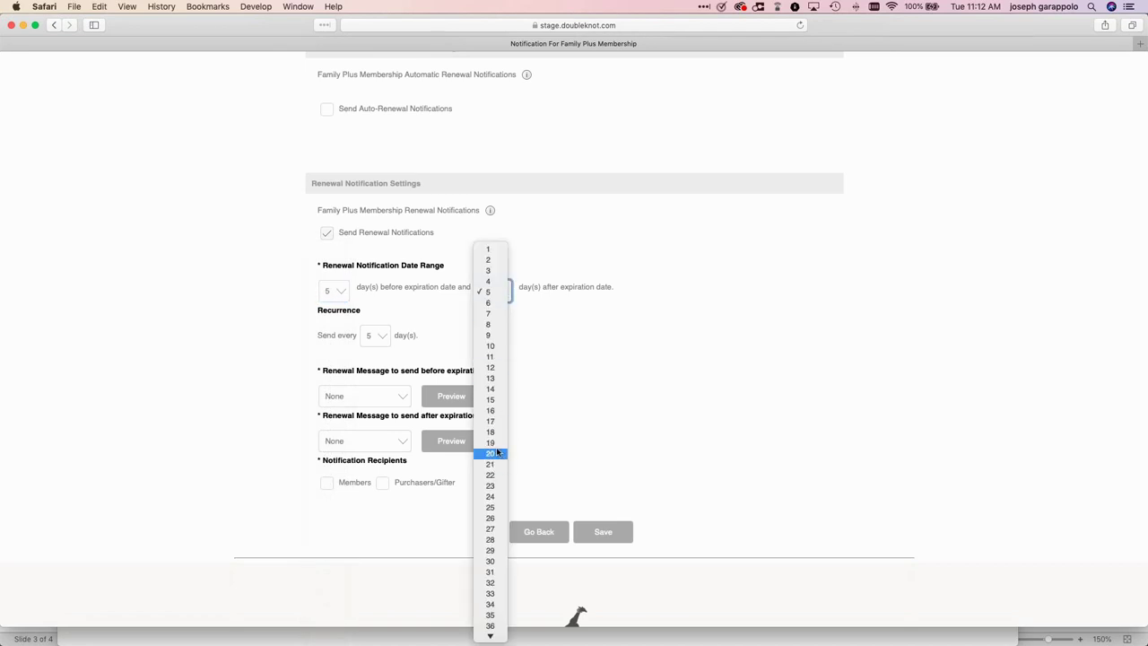
{"action": "left_click", "coordinate": [609, 421]}
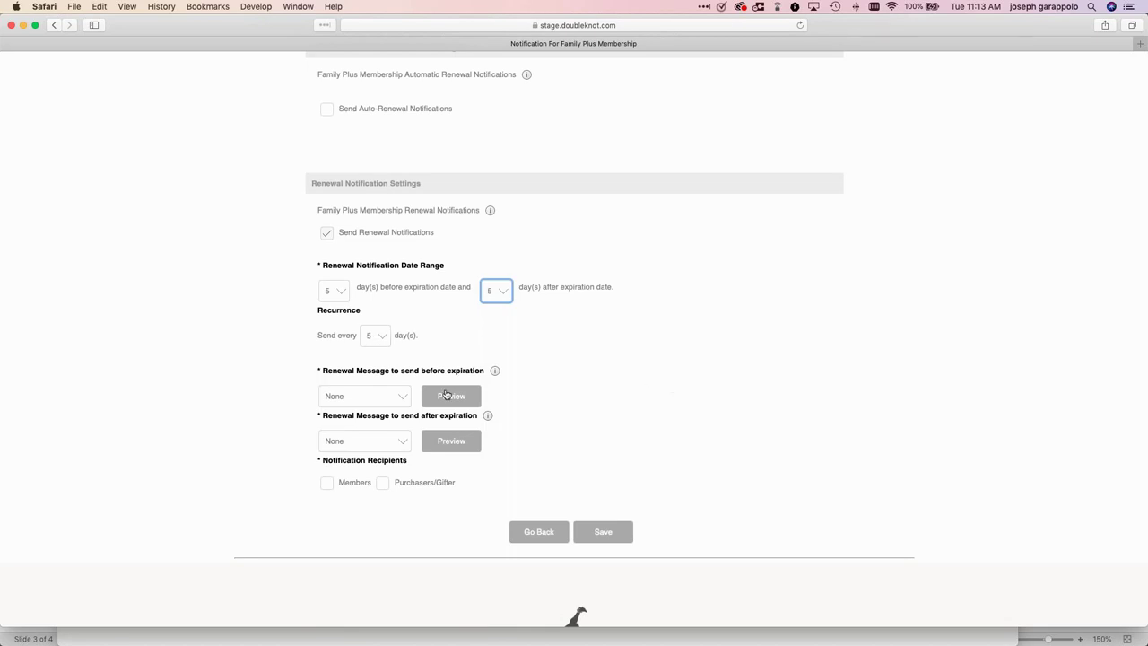
- Set the renewal message before expiration to "Renewal soon" and the message after expiration to "membership expired"
{"action": "left_click", "coordinate": [381, 398]}
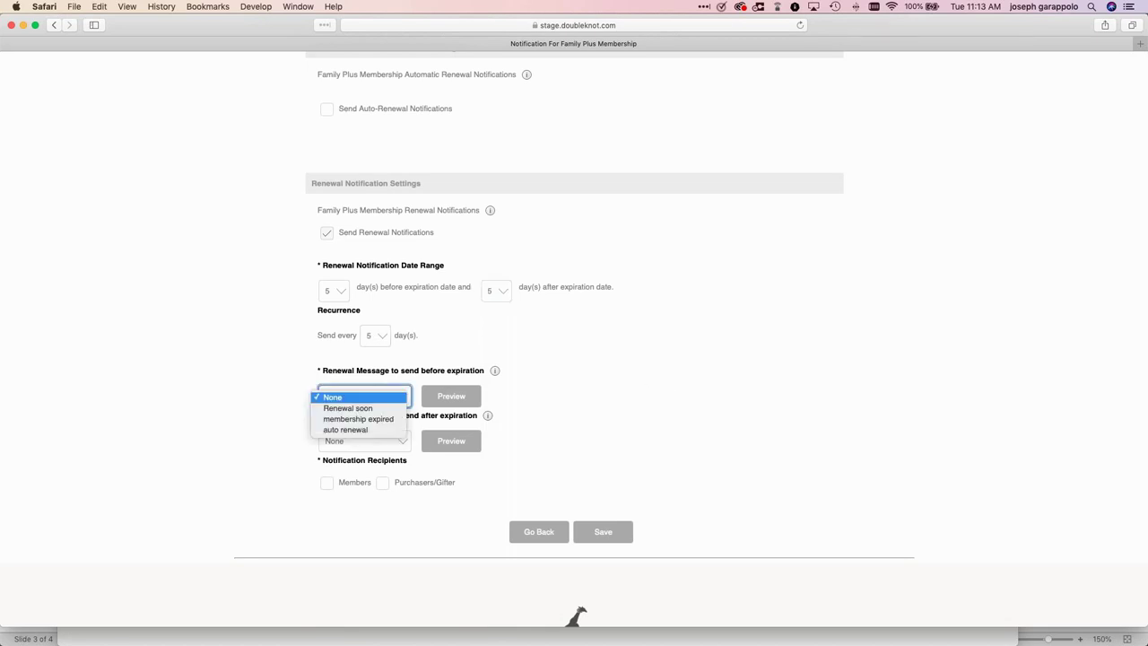
{"action": "left_click", "coordinate": [348, 408]}
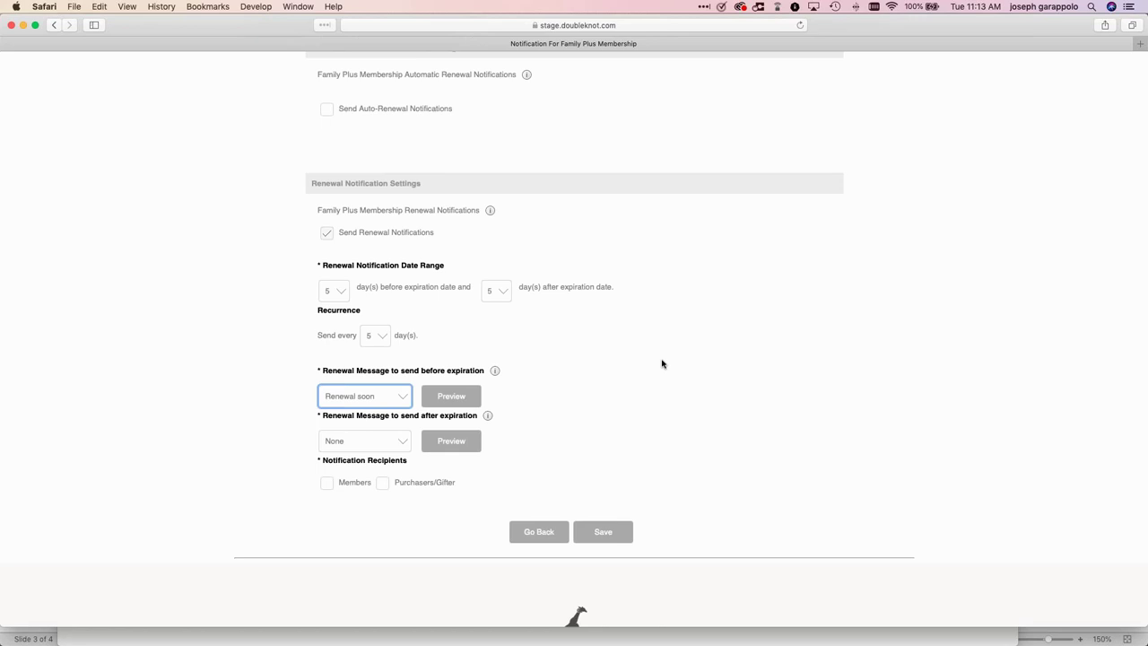
{"action": "left_click", "coordinate": [366, 445]}
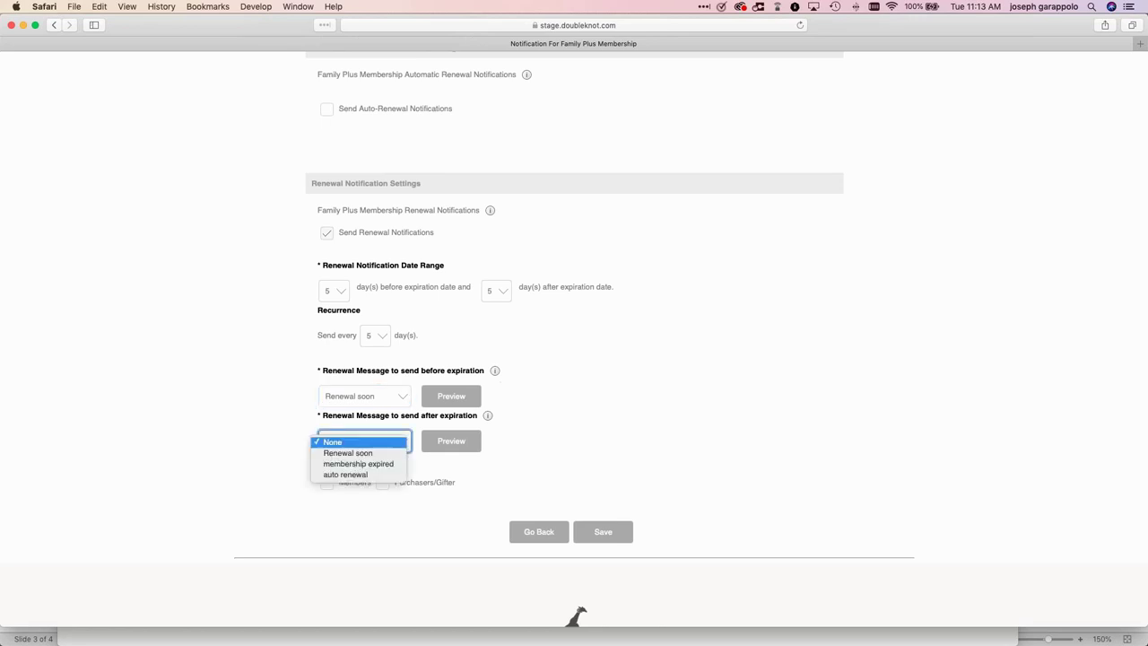
{"action": "left_click", "coordinate": [363, 464]}
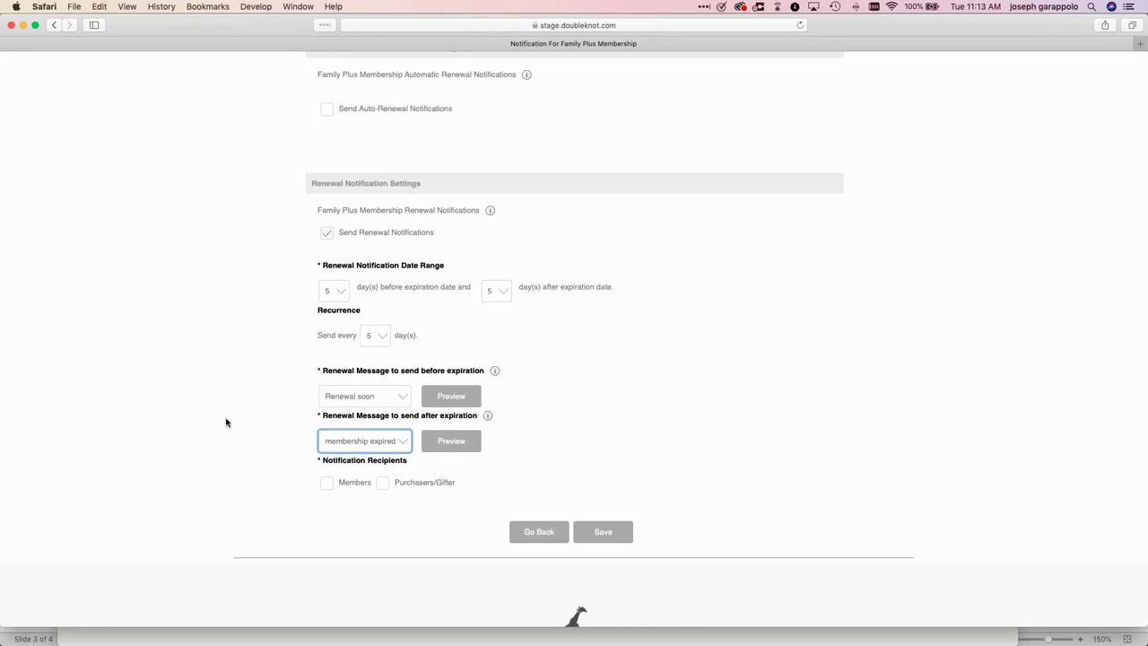
- Preview the renewal messages sent before and after expiration, examining their custom text and renewal instructions, and close each preview
{"action": "left_click", "coordinate": [452, 400]}
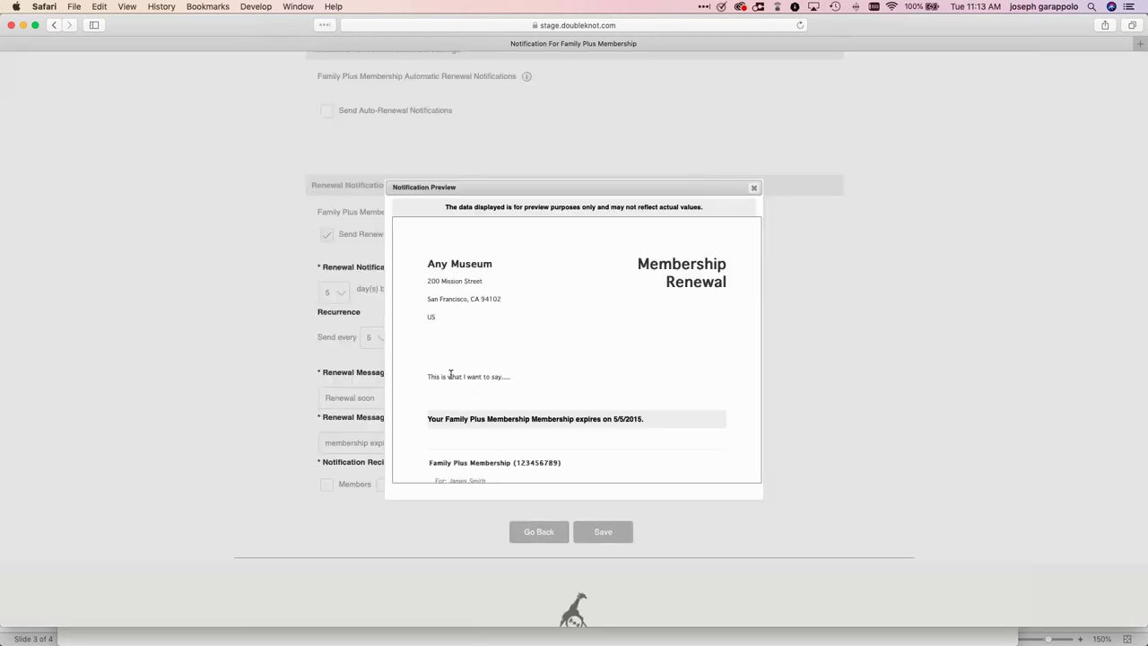
{"action": "left_click_drag", "start_coordinate": [428, 375], "coordinate": [519, 374]}
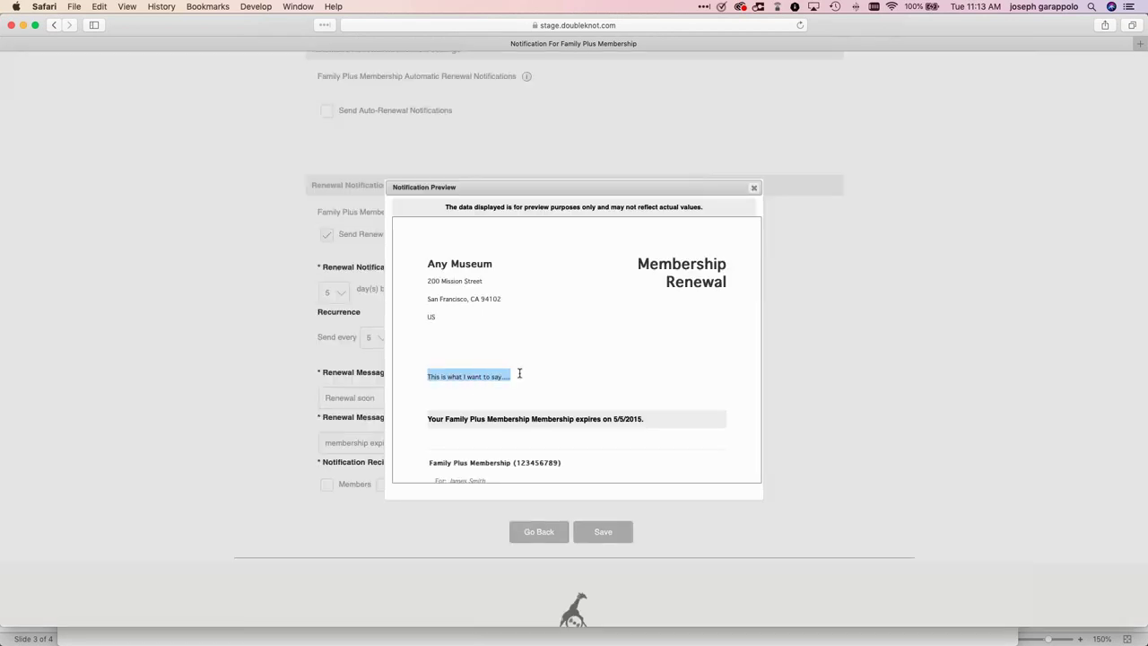
{"action": "left_click", "coordinate": [755, 187]}
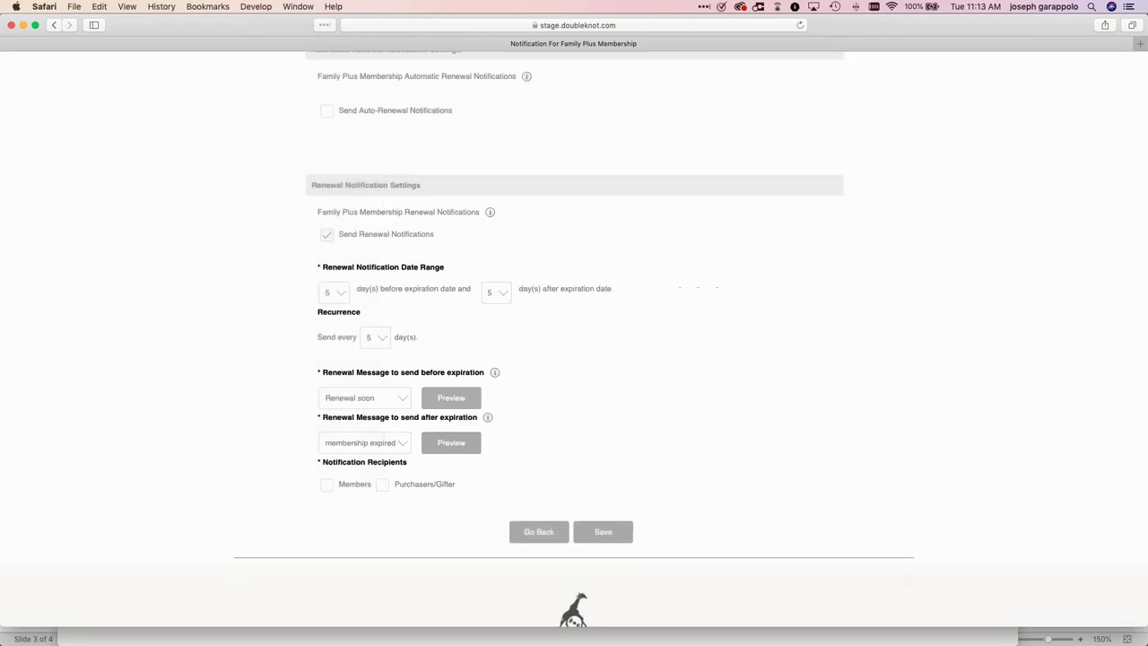
{"action": "left_click", "coordinate": [452, 443]}
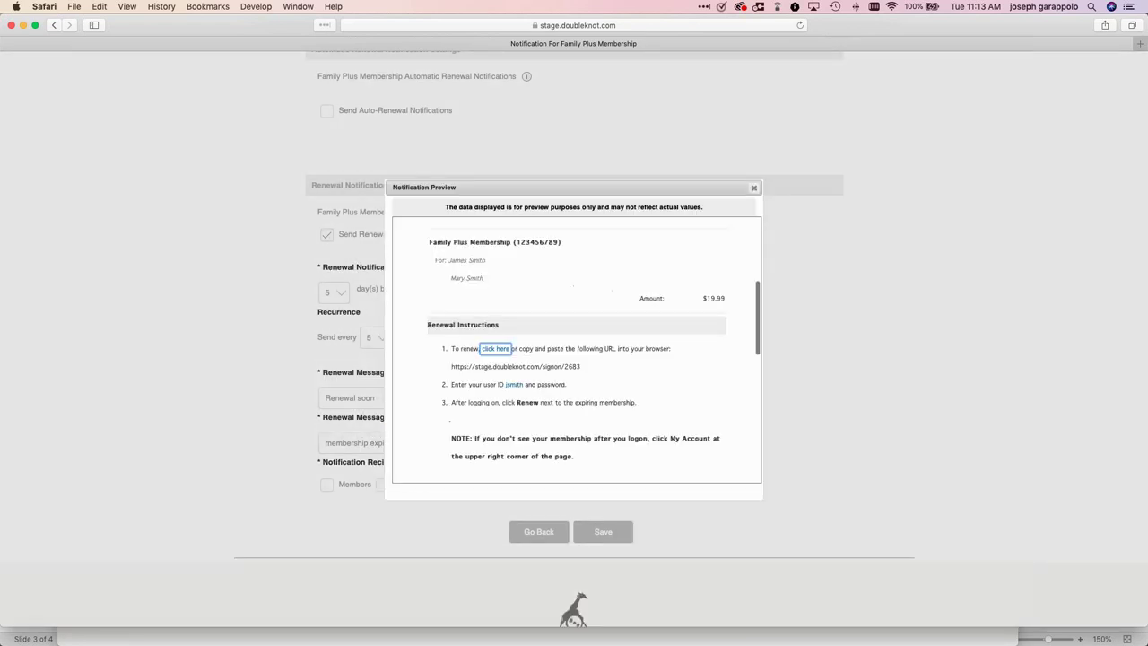
{"action": "scroll", "coordinate": [418, 374], "scroll_direction": "up", "scroll_amount": 5}
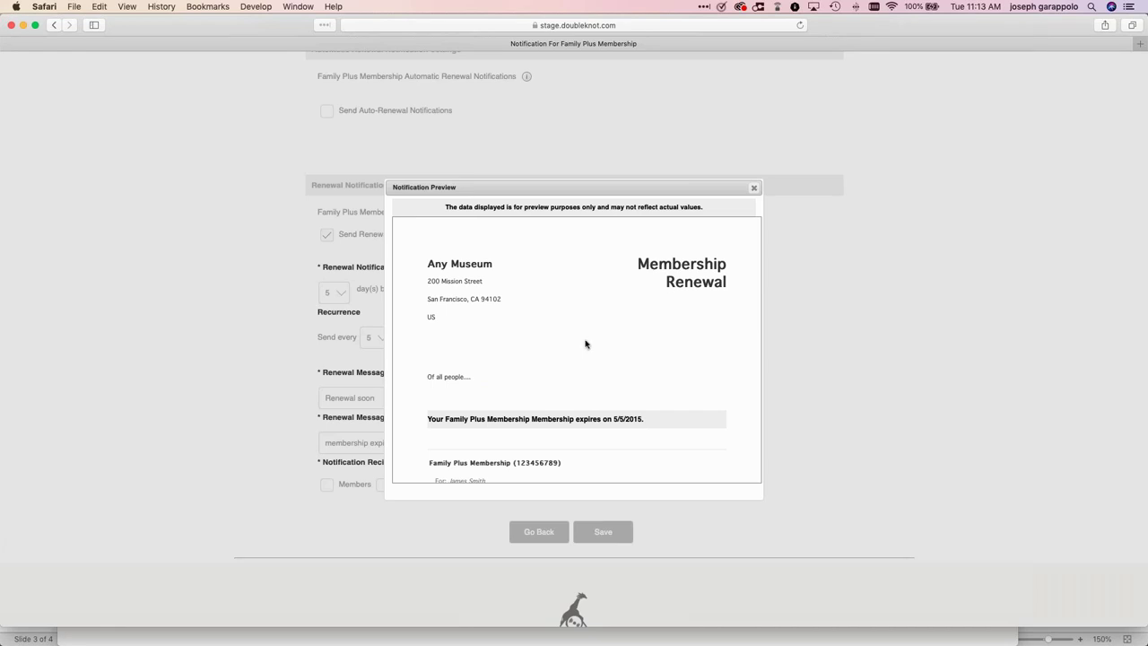
{"action": "left_click", "coordinate": [755, 190]}
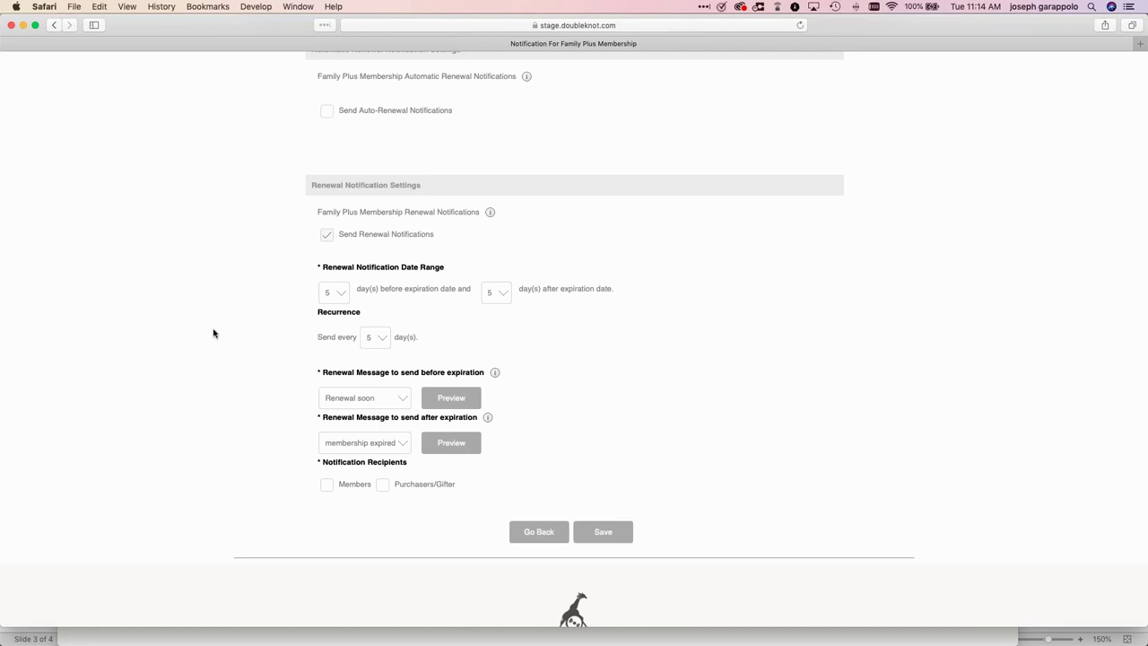
- Turn on auto-renewal notifications for the Family Plus Membership, 7 days before the automatic renewal date, with the message "auto renewal"
{"action": "scroll", "coordinate": [213, 334], "scroll_direction": "up", "scroll_amount": 5}
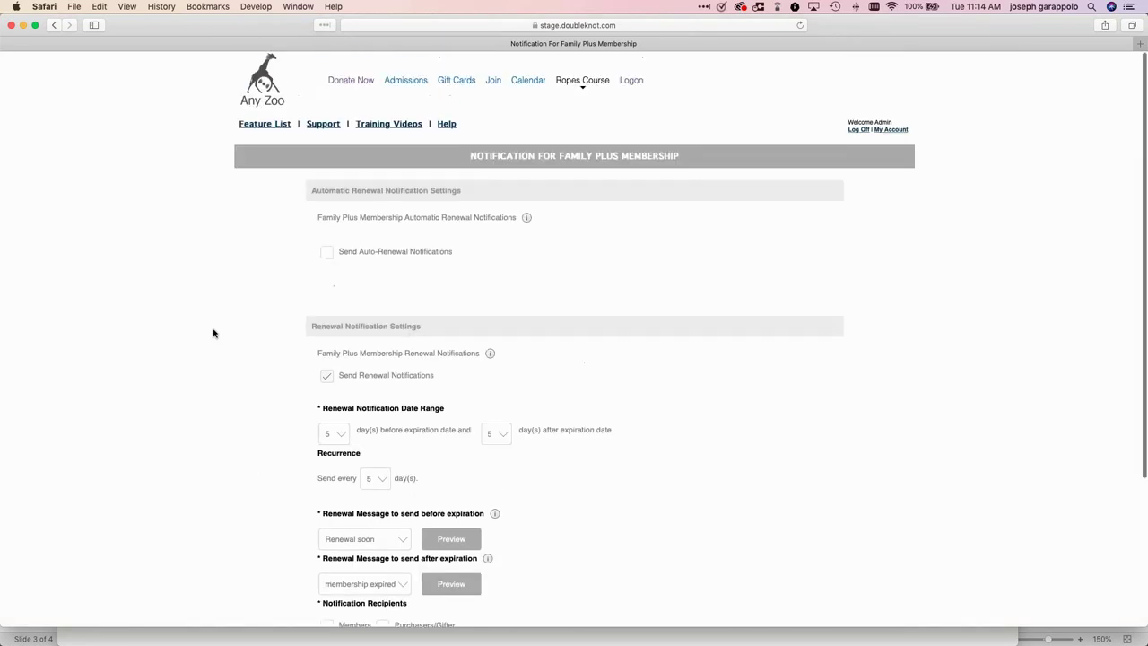
{"action": "left_click", "coordinate": [327, 254]}
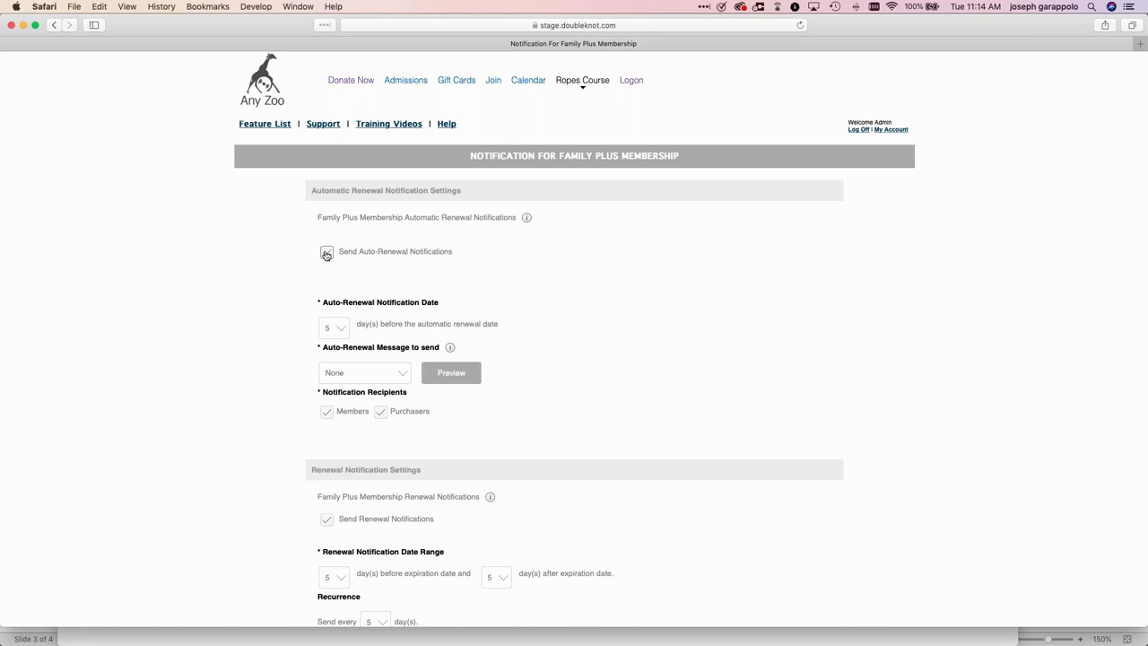
{"action": "left_click", "coordinate": [334, 327]}
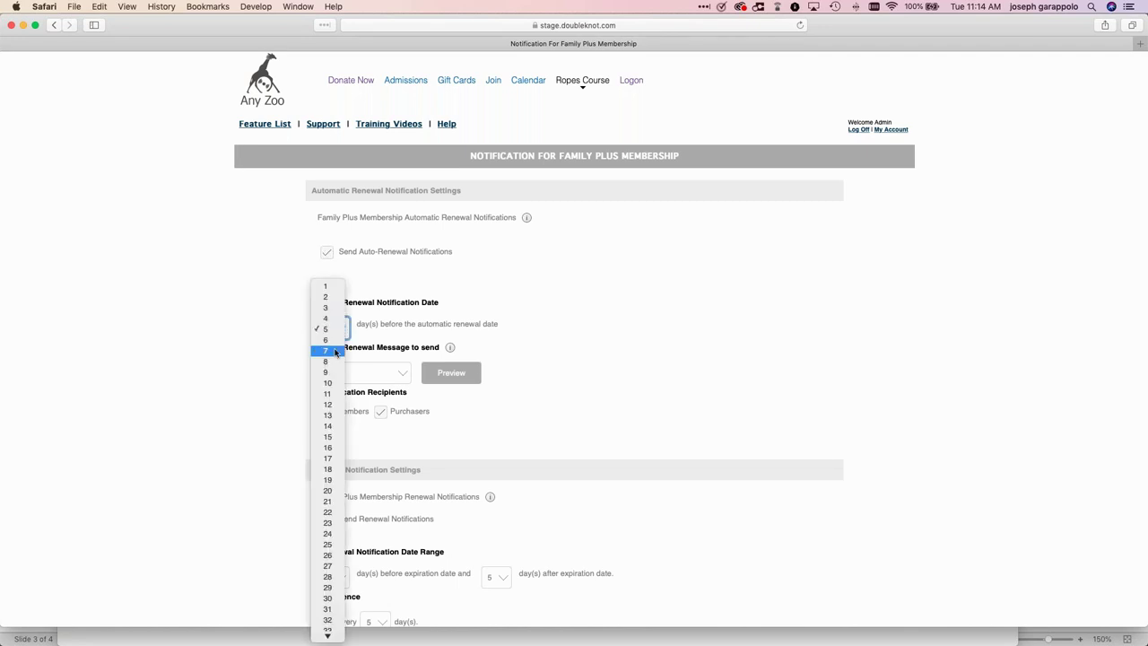
{"action": "left_click", "coordinate": [335, 351]}
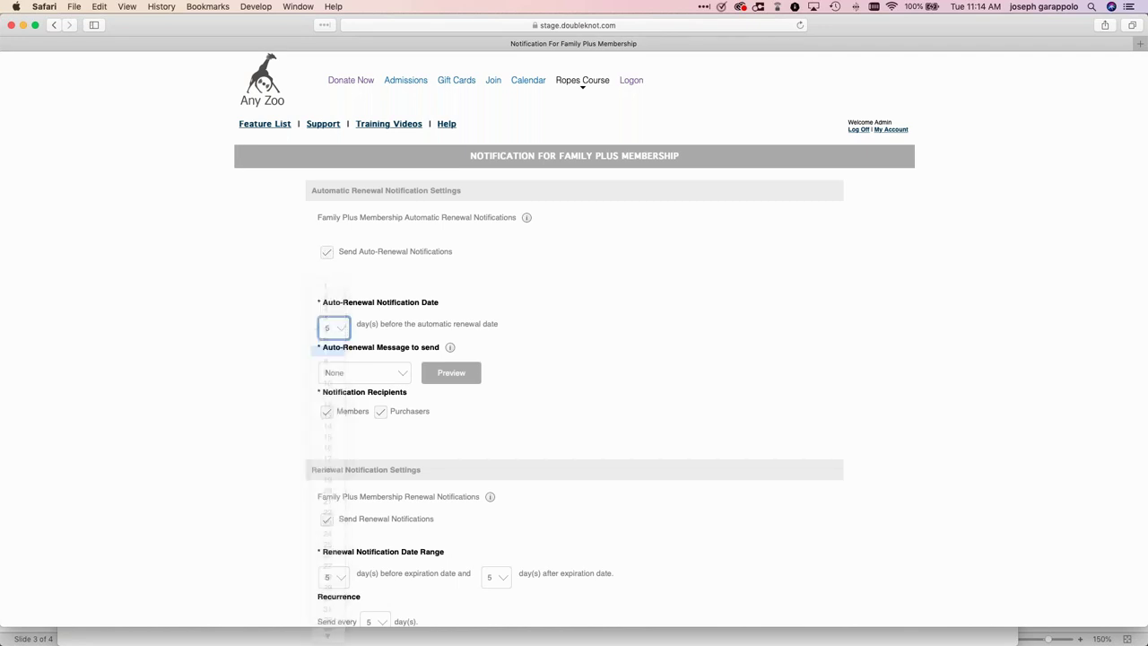
{"action": "left_click", "coordinate": [405, 377]}
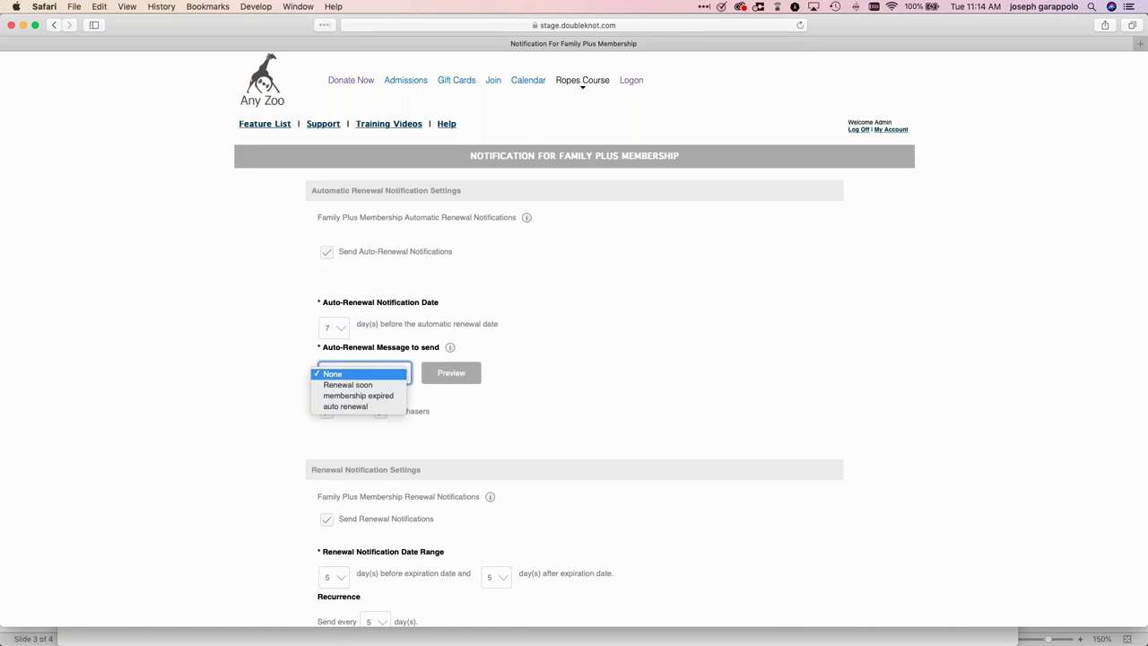
{"action": "left_click", "coordinate": [357, 407]}
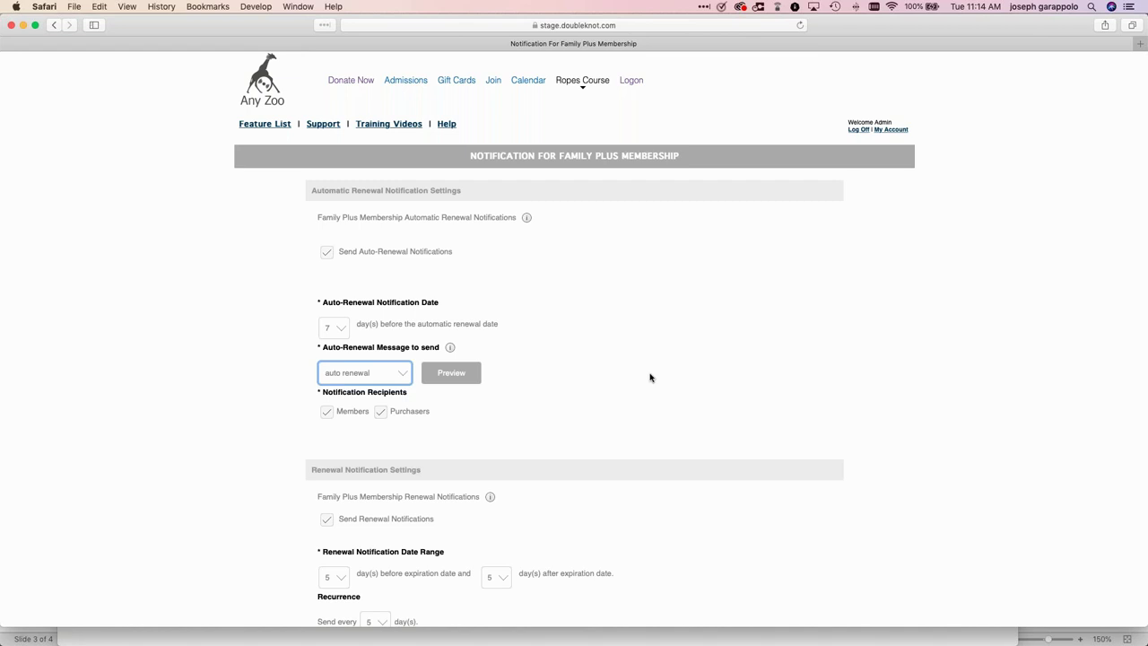
- Review the Family Plus Membership notification settings and go back, discarding the unsaved changes
{"action": "scroll", "coordinate": [240, 516], "scroll_direction": "down", "scroll_amount": 5}
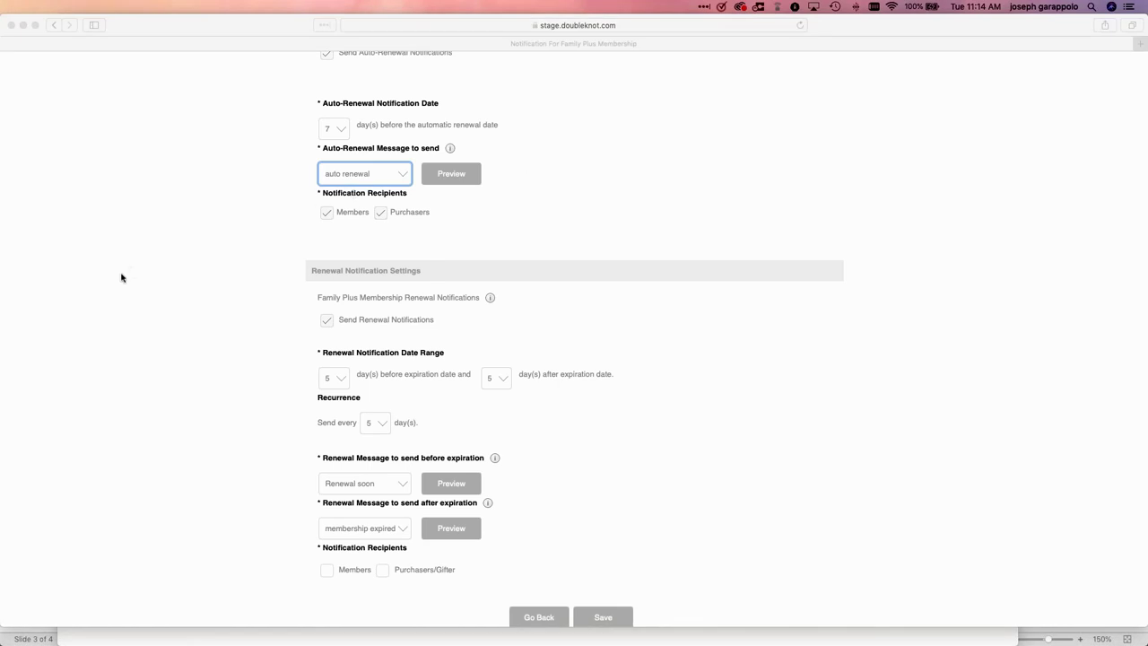
{"action": "scroll", "coordinate": [644, 162], "scroll_direction": "up", "scroll_amount": 2}
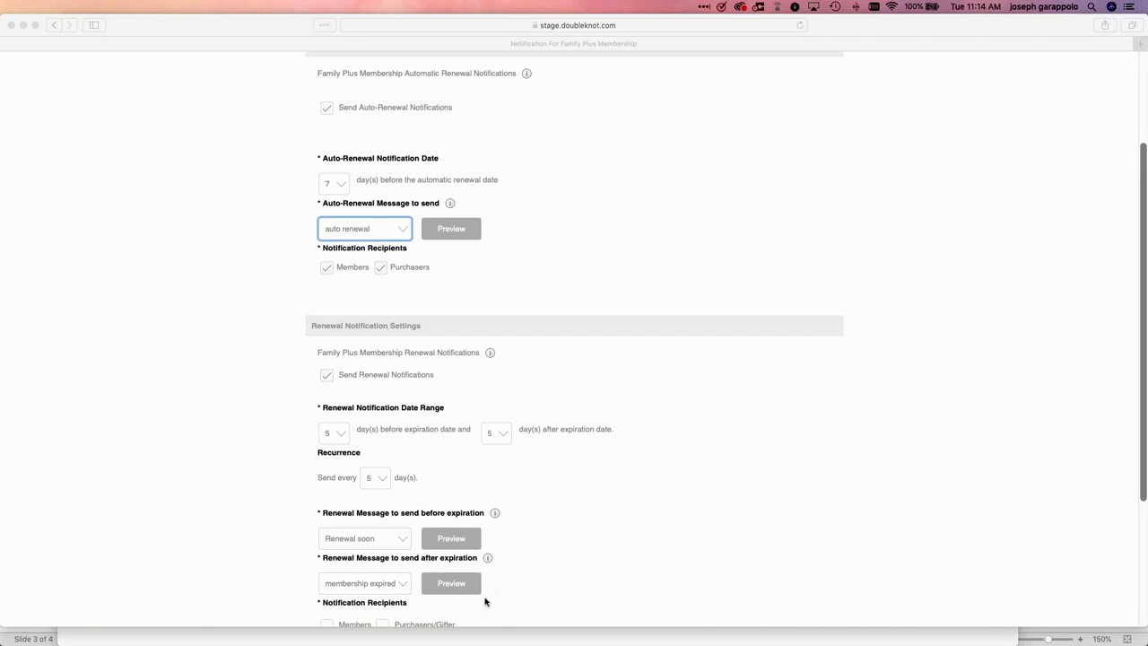
{"action": "scroll", "coordinate": [681, 512], "scroll_direction": "down", "scroll_amount": 5}
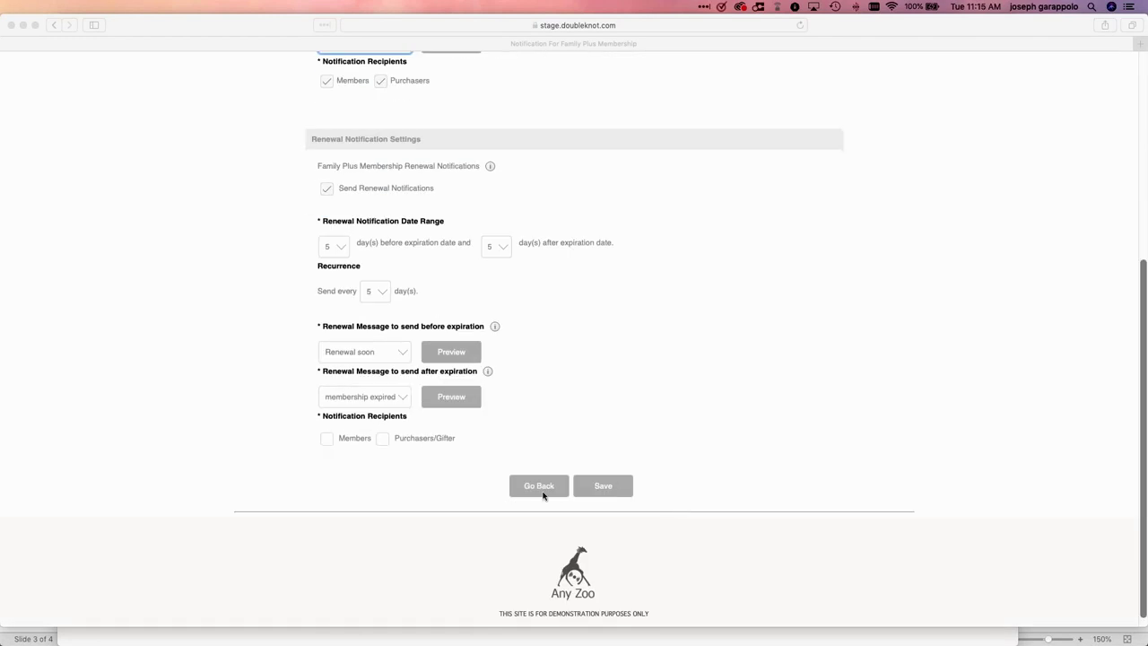
{"action": "left_click", "coordinate": [538, 485]}
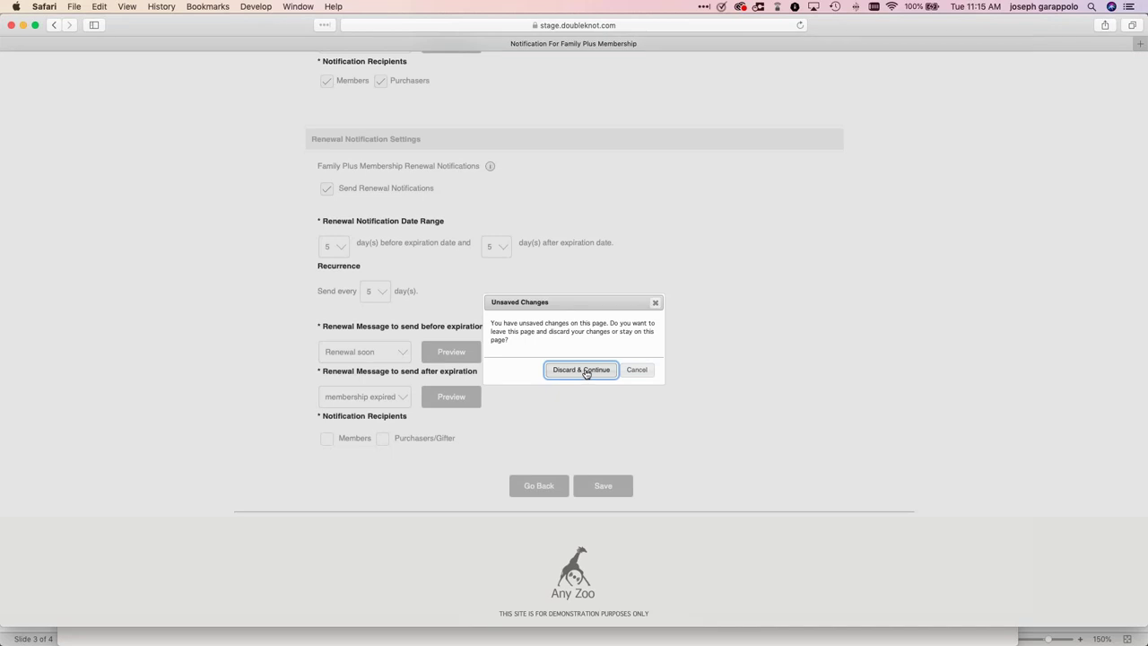
{"action": "left_click", "coordinate": [581, 370]}
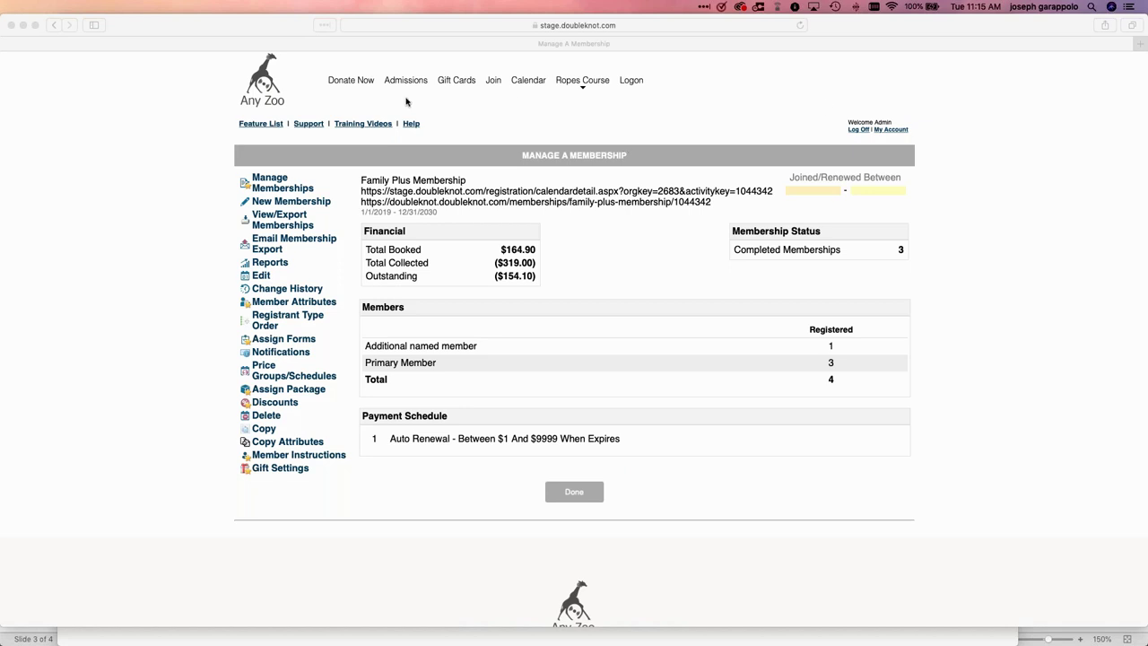
- Start a donation to the zoo for a new purchaser, choosing a $25 amount given monthly
{"action": "left_click", "coordinate": [371, 98]}
{"action": "left_click", "coordinate": [353, 80]}
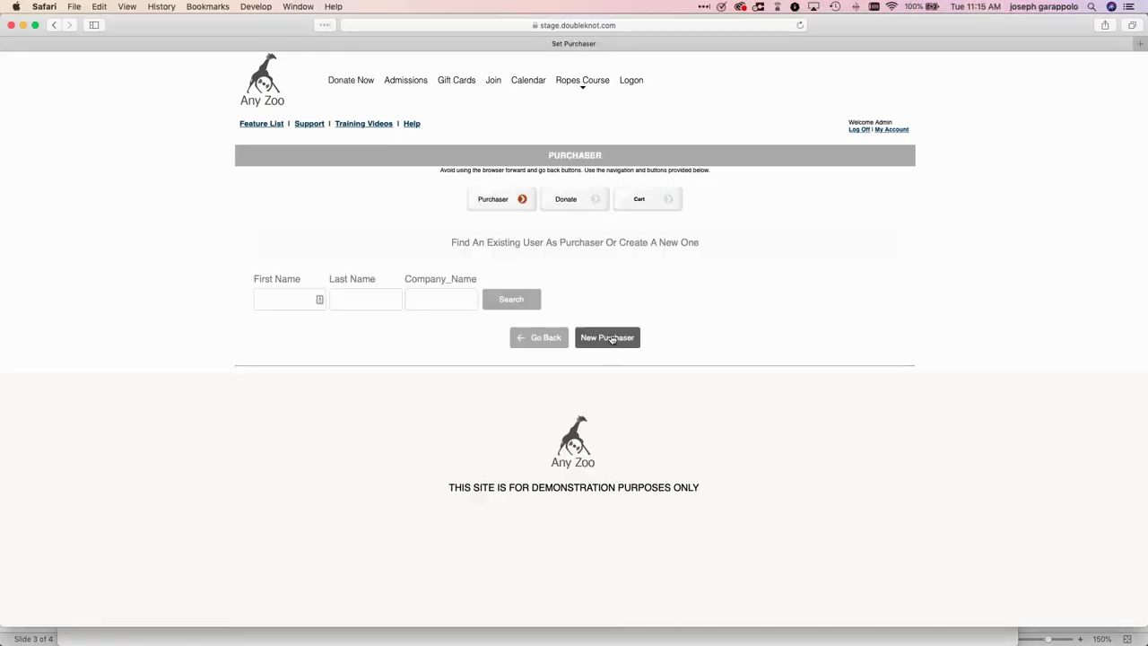
{"action": "left_click", "coordinate": [612, 339]}
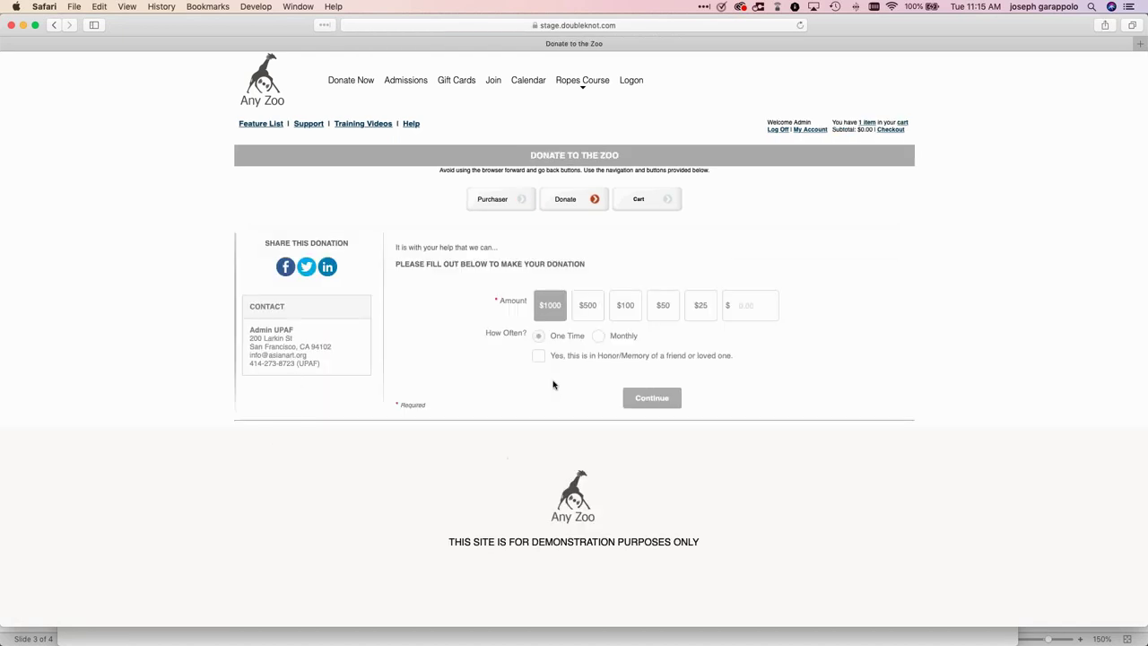
{"action": "left_click", "coordinate": [600, 337]}
{"action": "left_click", "coordinate": [702, 306]}
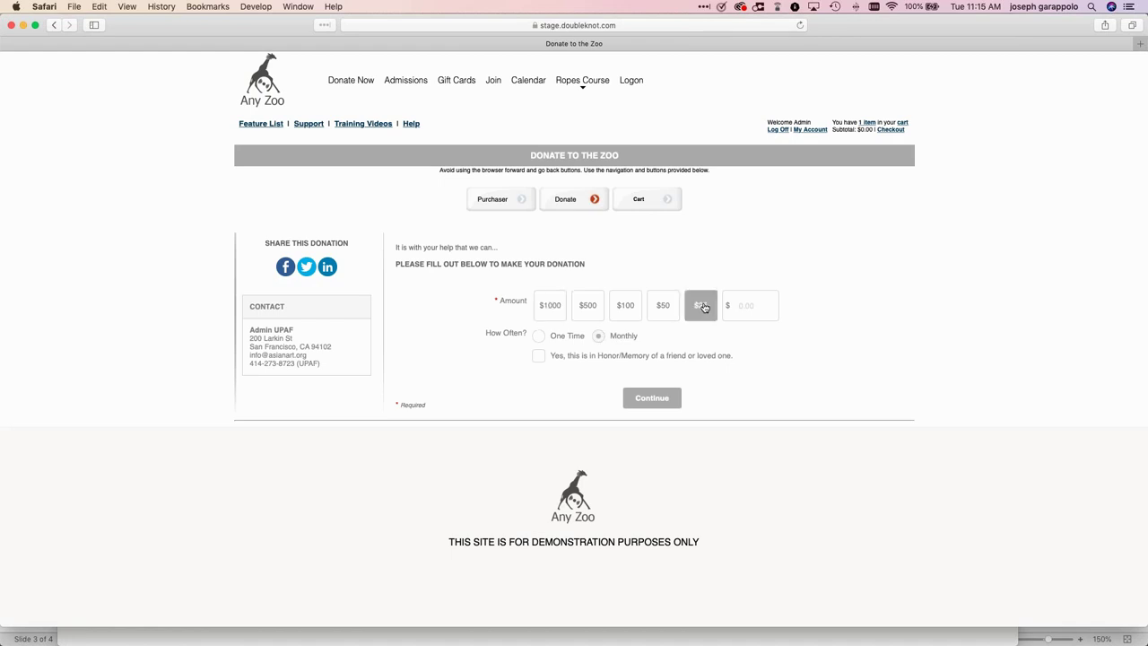
- Switch the monthly donation to a custom amount and try to continue with the amount left blank
{"action": "left_click", "coordinate": [540, 337]}
{"action": "left_click", "coordinate": [752, 309]}
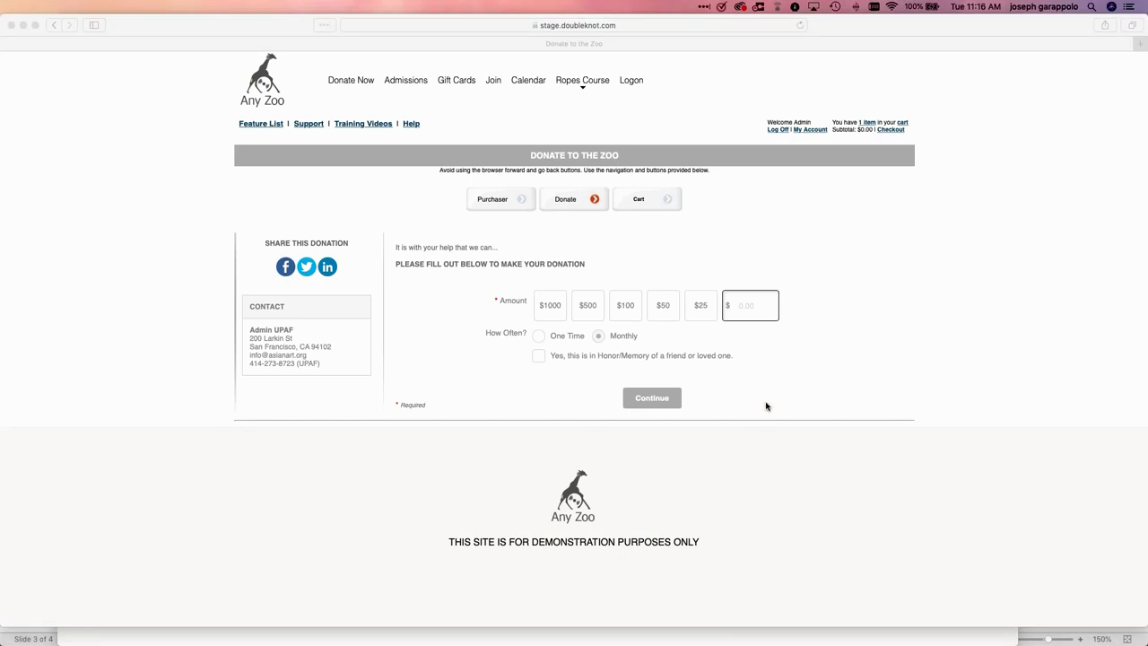
{"action": "left_click", "coordinate": [700, 393]}
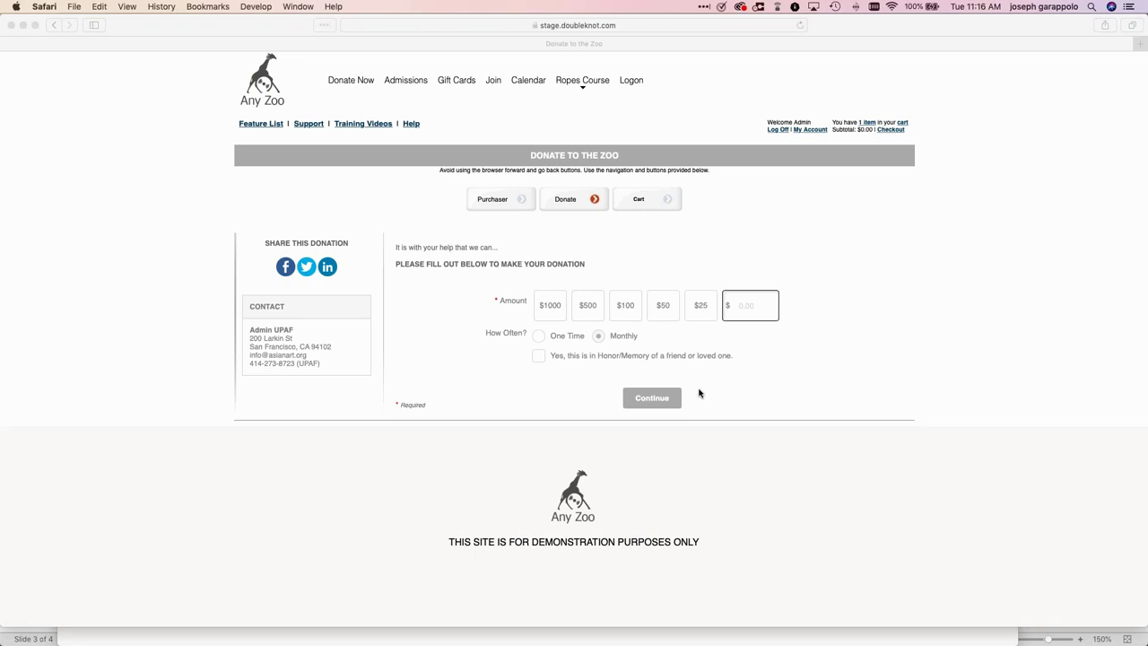
{"action": "left_click", "coordinate": [671, 398]}
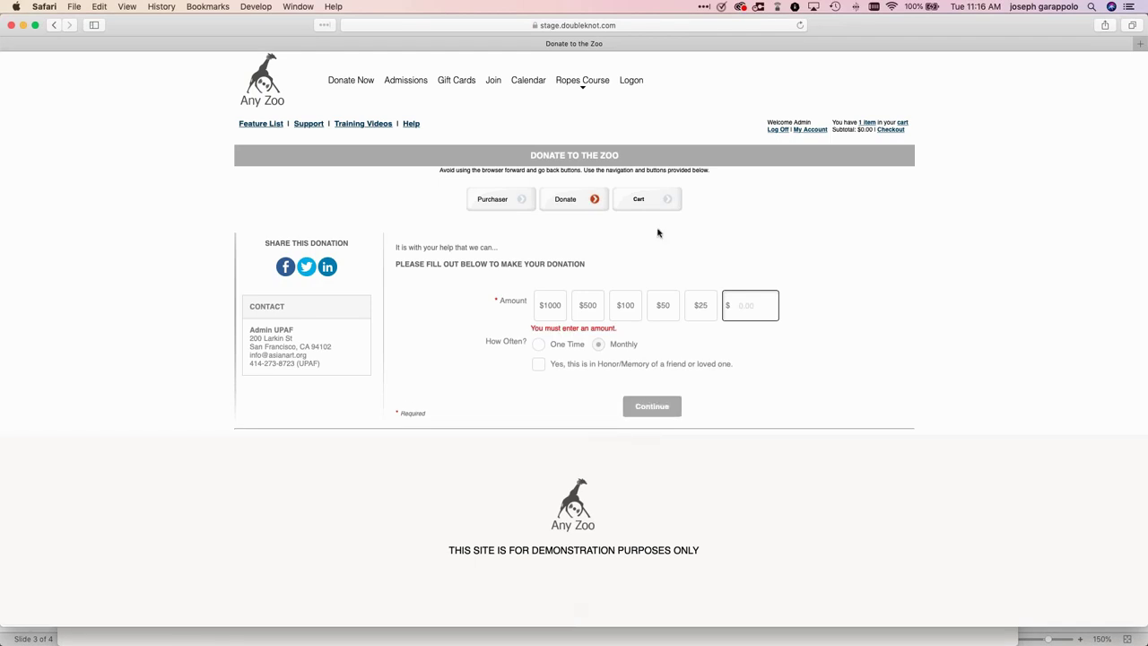
- Open the shopping cart and cancel the order containing the zoo donation
{"action": "left_click", "coordinate": [902, 122]}
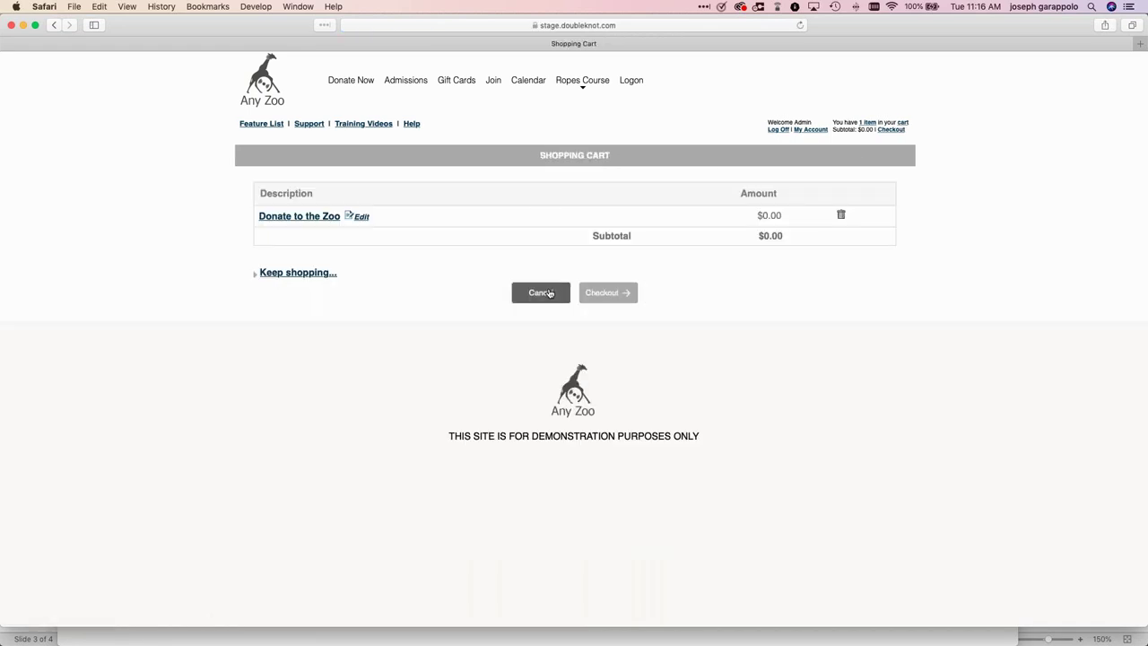
{"action": "left_click", "coordinate": [550, 293]}
{"action": "left_click", "coordinate": [569, 364]}
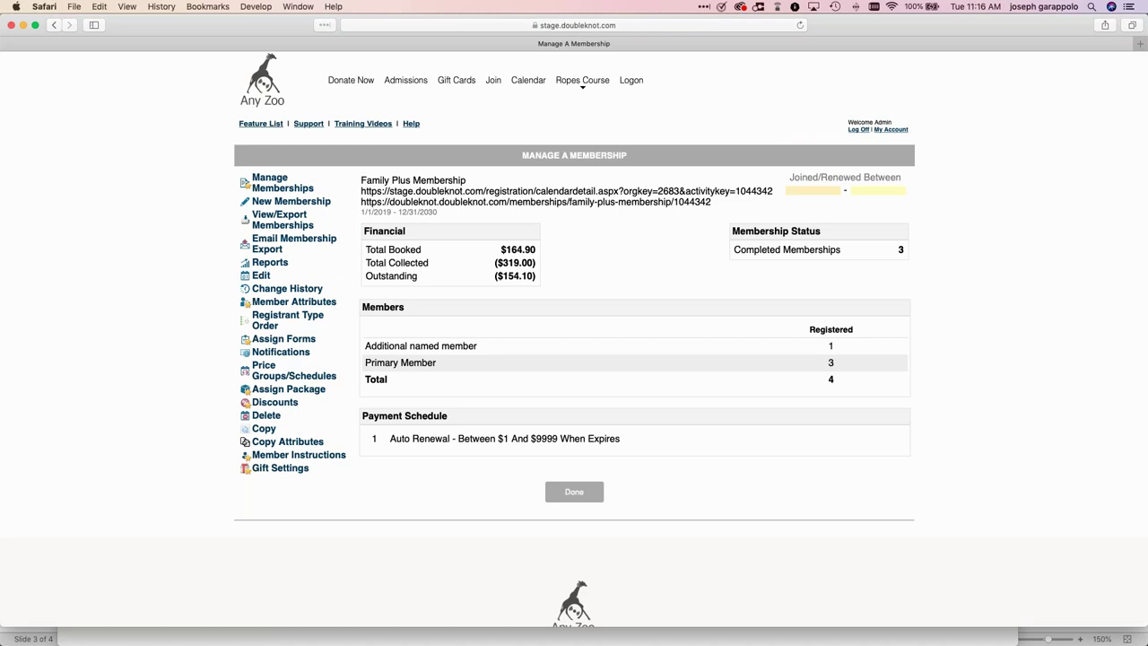
- Go to Template Management from the Feature List and download the "Thank you for your gift" template
{"action": "left_click", "coordinate": [259, 124]}
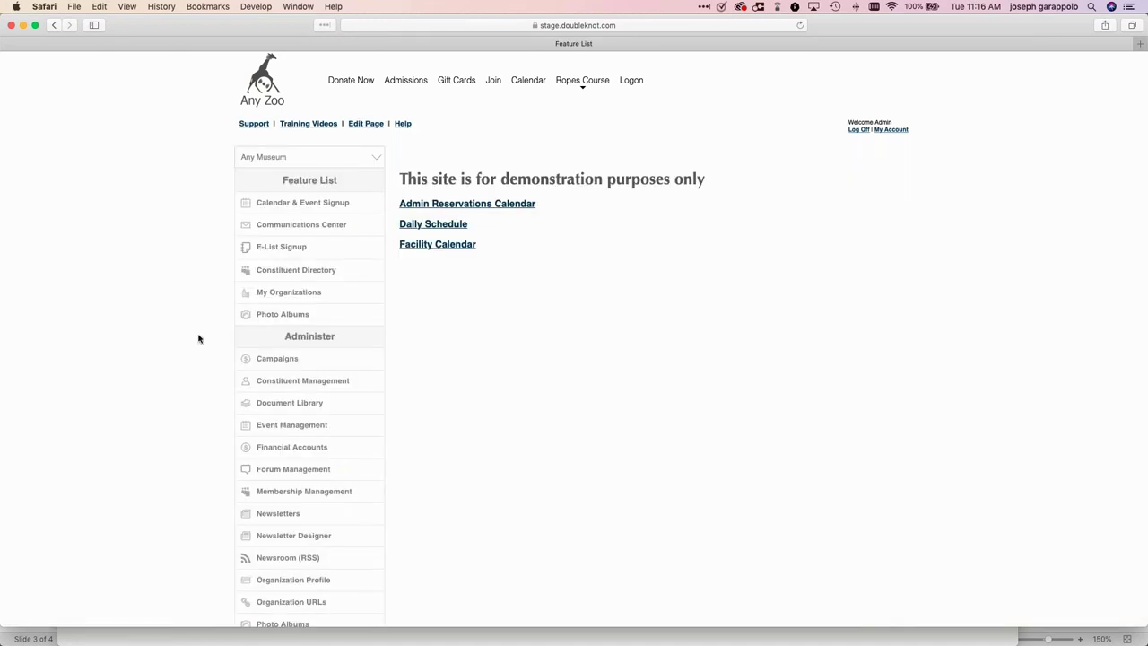
{"action": "scroll", "coordinate": [199, 338], "scroll_direction": "down", "scroll_amount": 6}
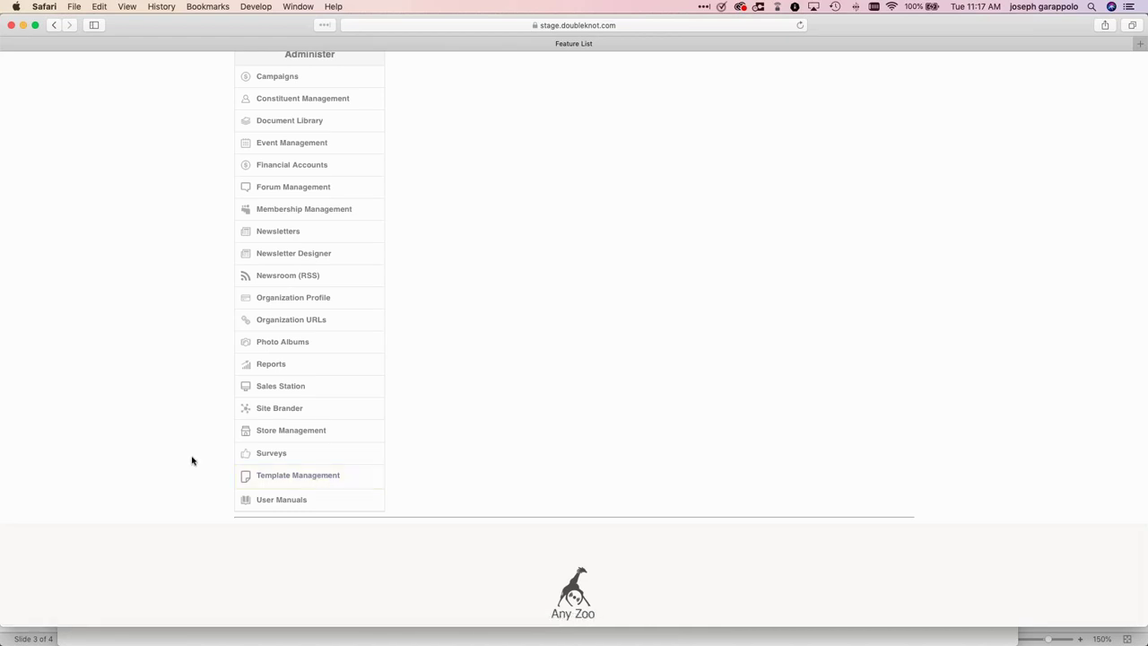
{"action": "left_click", "coordinate": [304, 477]}
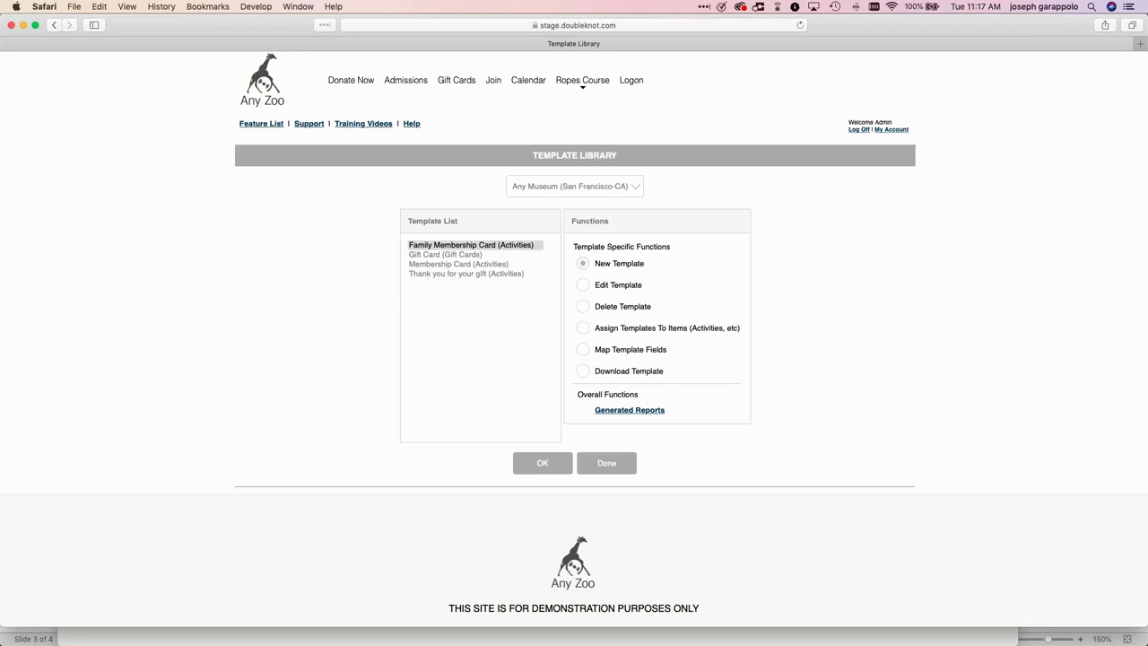
{"action": "left_click", "coordinate": [462, 273]}
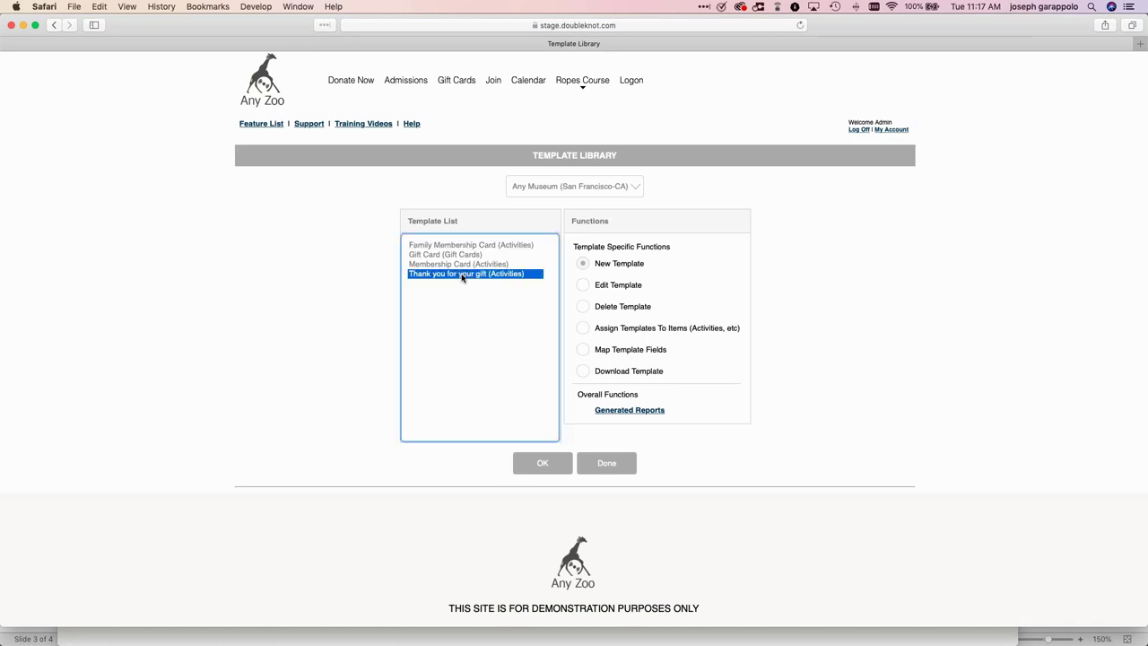
{"action": "left_click", "coordinate": [583, 370]}
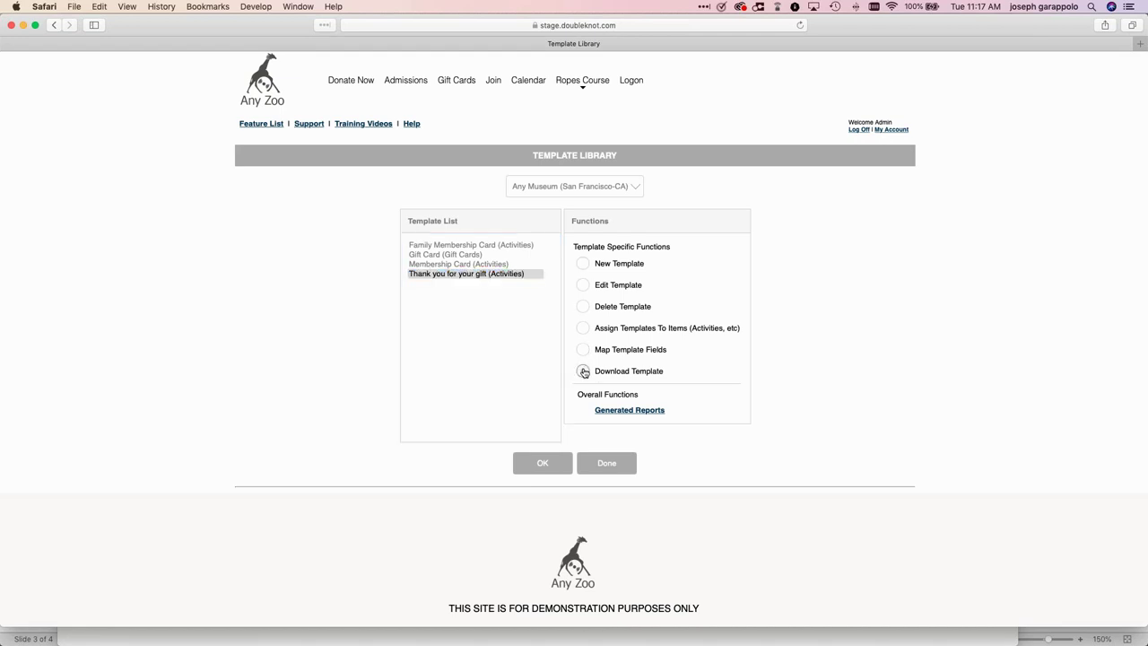
{"action": "left_click", "coordinate": [633, 412]}
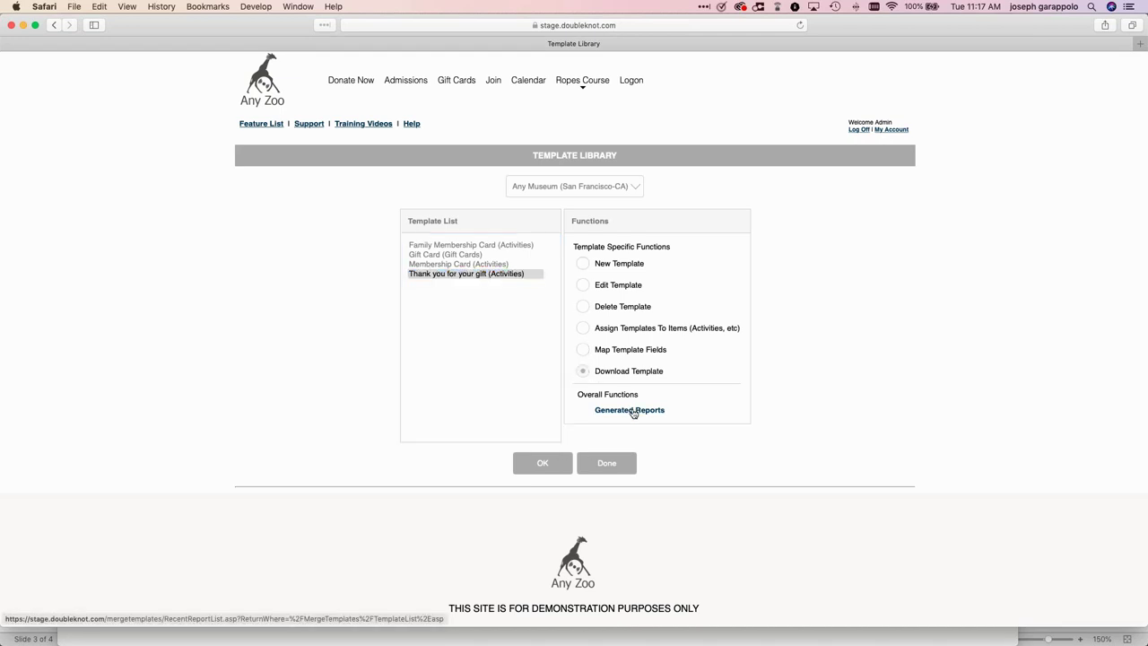
{"action": "left_click", "coordinate": [553, 462]}
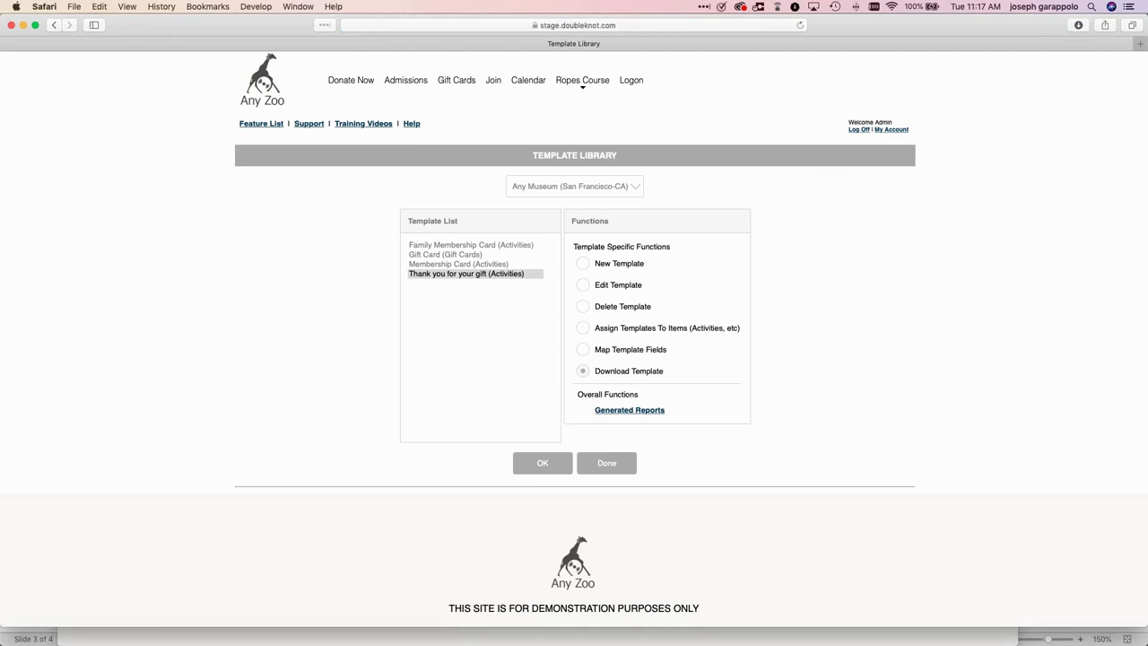
- Remove the Donate to the Zoo donation from the activities assigned to the "Thank you for your gift" template
{"action": "left_click", "coordinate": [582, 328]}
{"action": "left_click", "coordinate": [558, 463]}
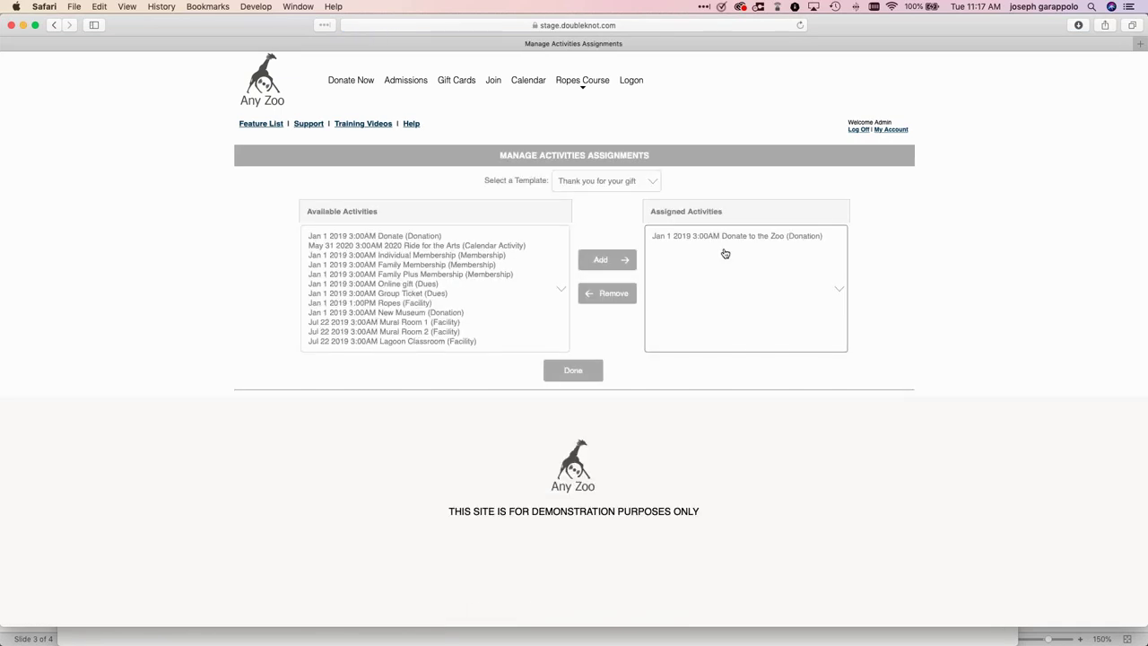
{"action": "left_click", "coordinate": [724, 237]}
{"action": "left_click", "coordinate": [607, 294]}
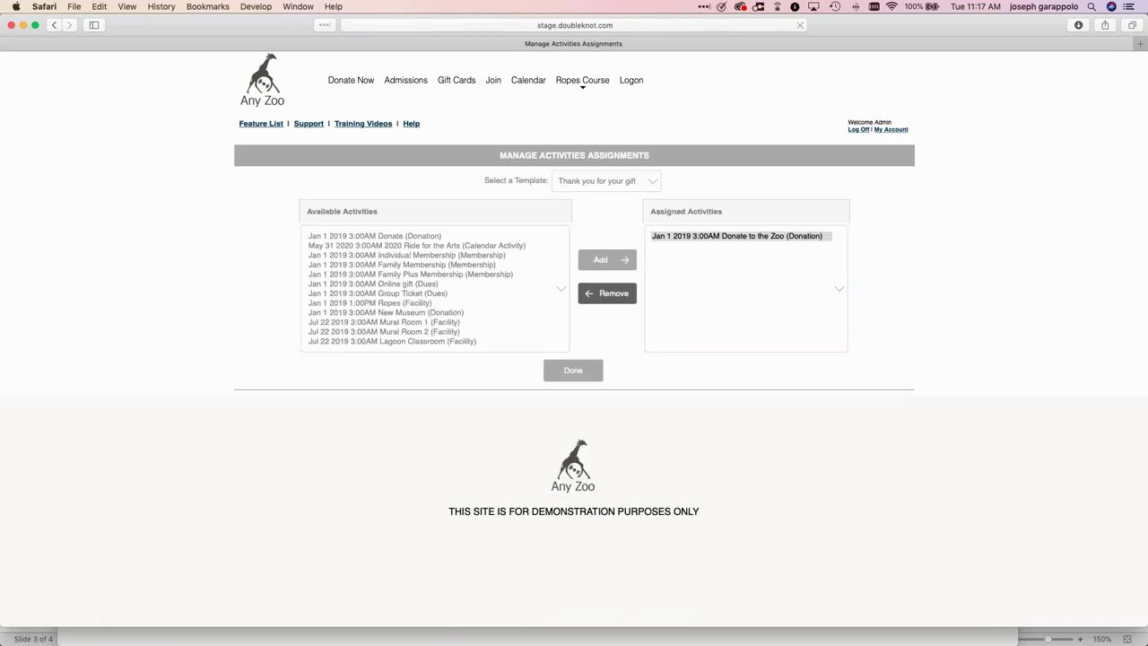
{"action": "left_click", "coordinate": [589, 369]}
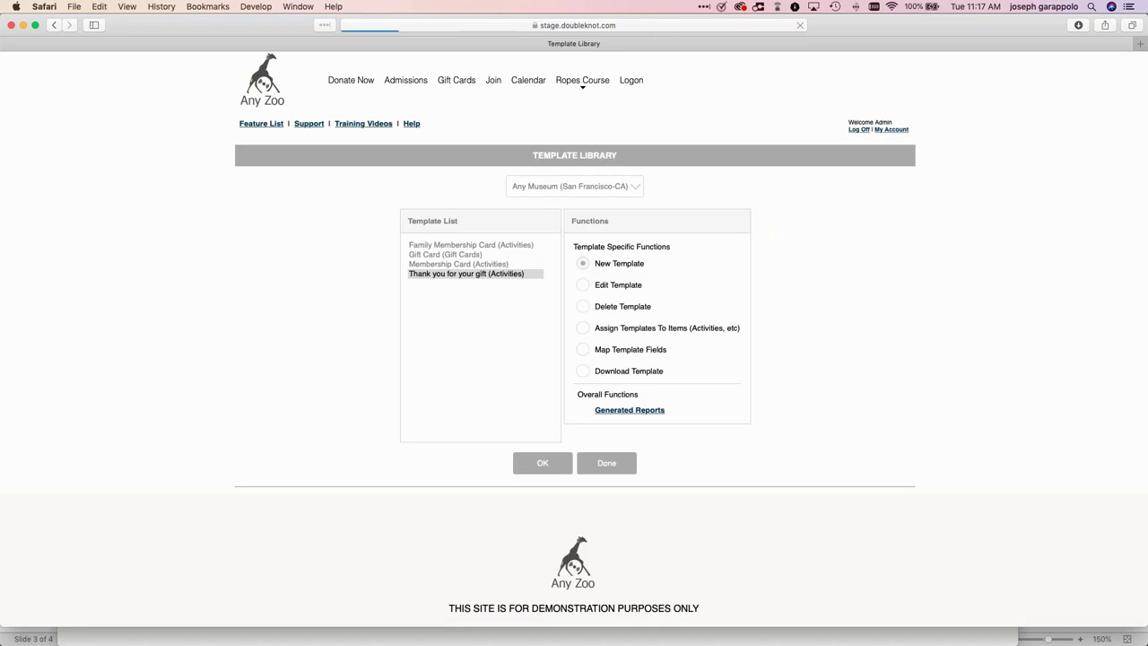
- Delete the "Thank you for your gift" template from the template library and confirm the deletion
{"action": "left_click", "coordinate": [523, 286]}
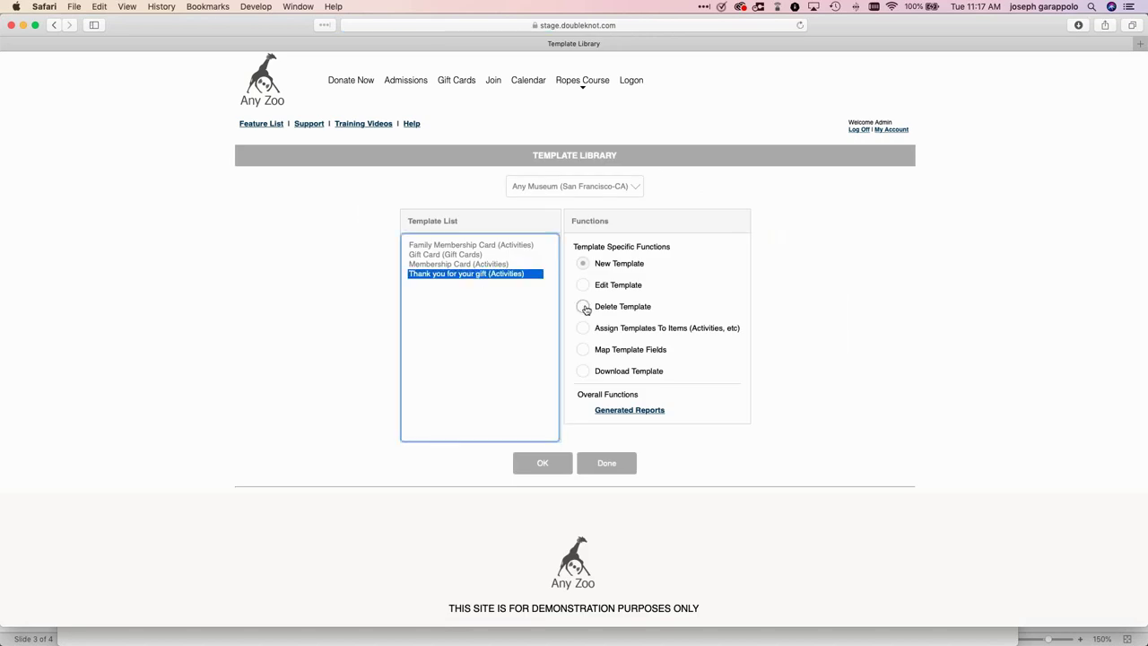
{"action": "left_click", "coordinate": [583, 306]}
{"action": "left_click", "coordinate": [551, 468]}
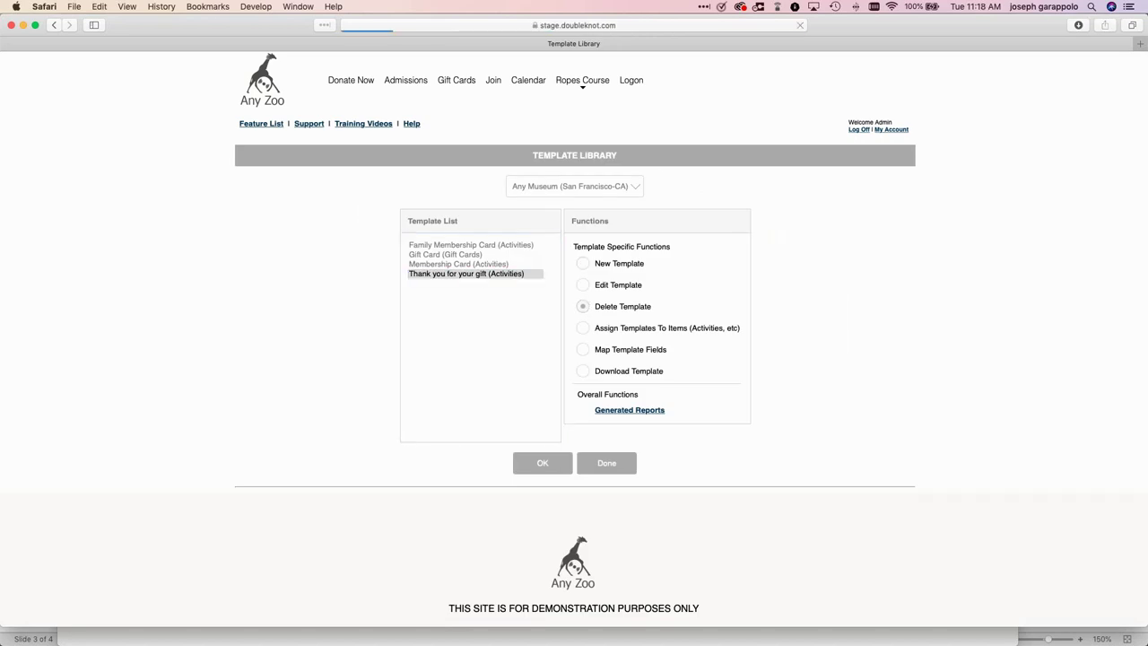
{"action": "left_click", "coordinate": [549, 208]}
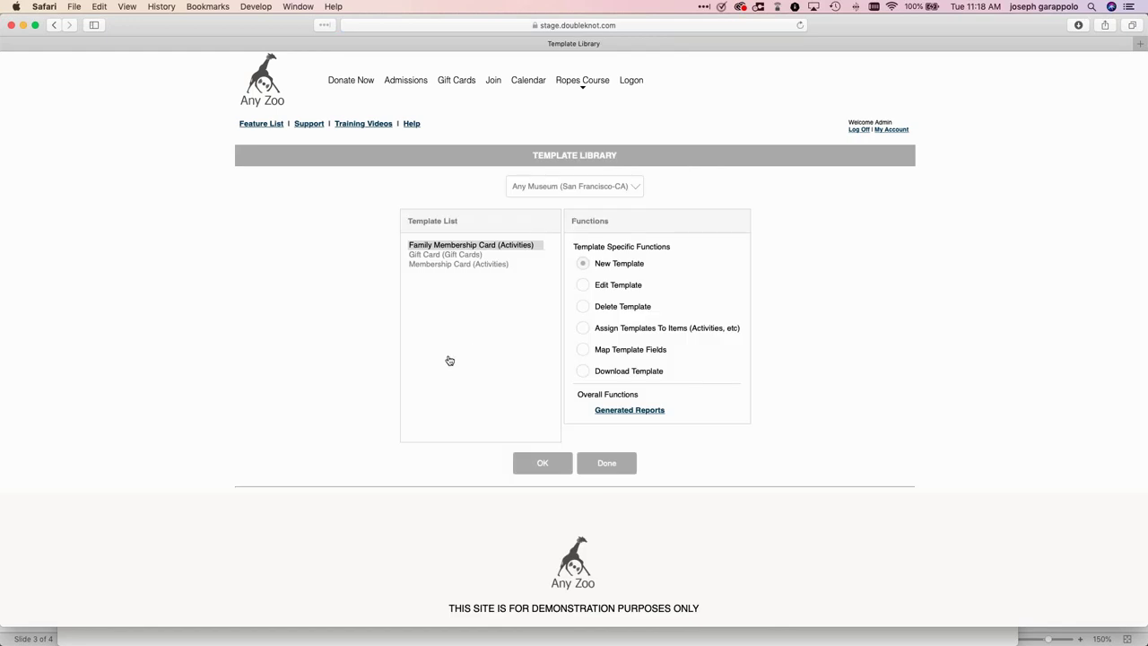
{"action": "mouse_move", "coordinate": [897, 639]}
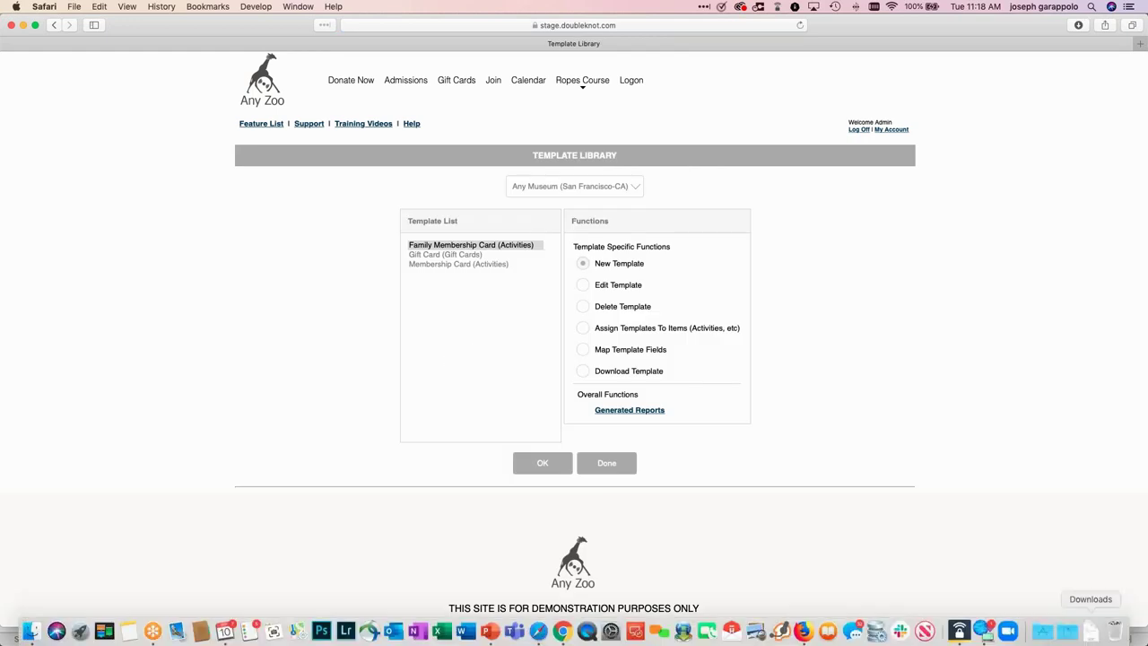
{"action": "left_click", "coordinate": [1116, 634]}
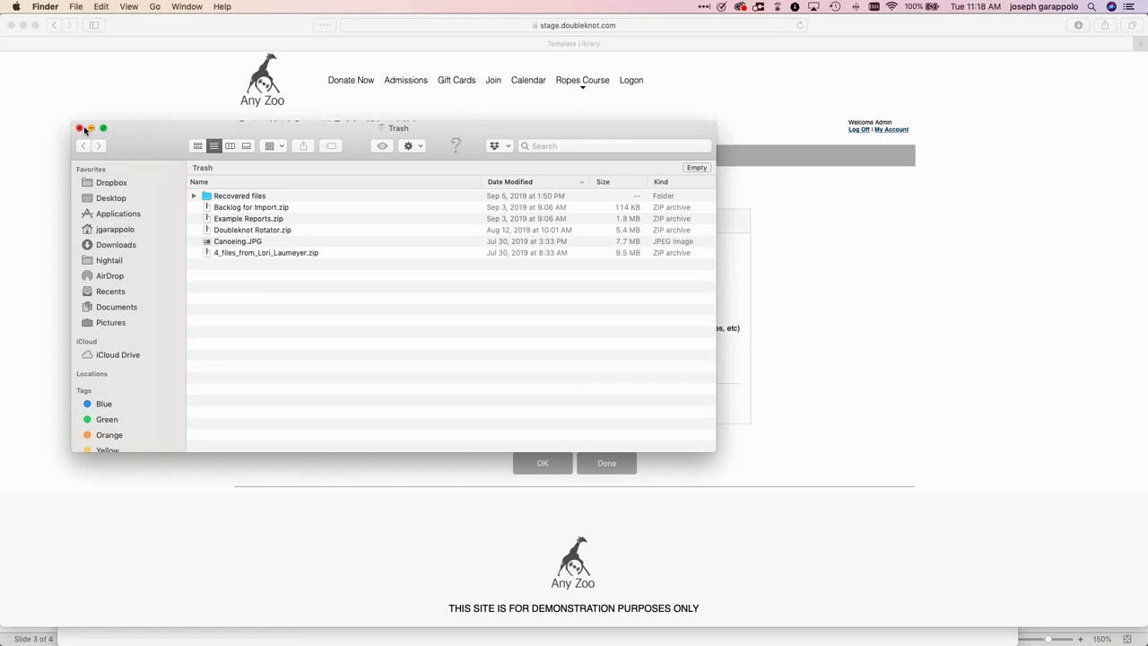
{"action": "left_click", "coordinate": [79, 128]}
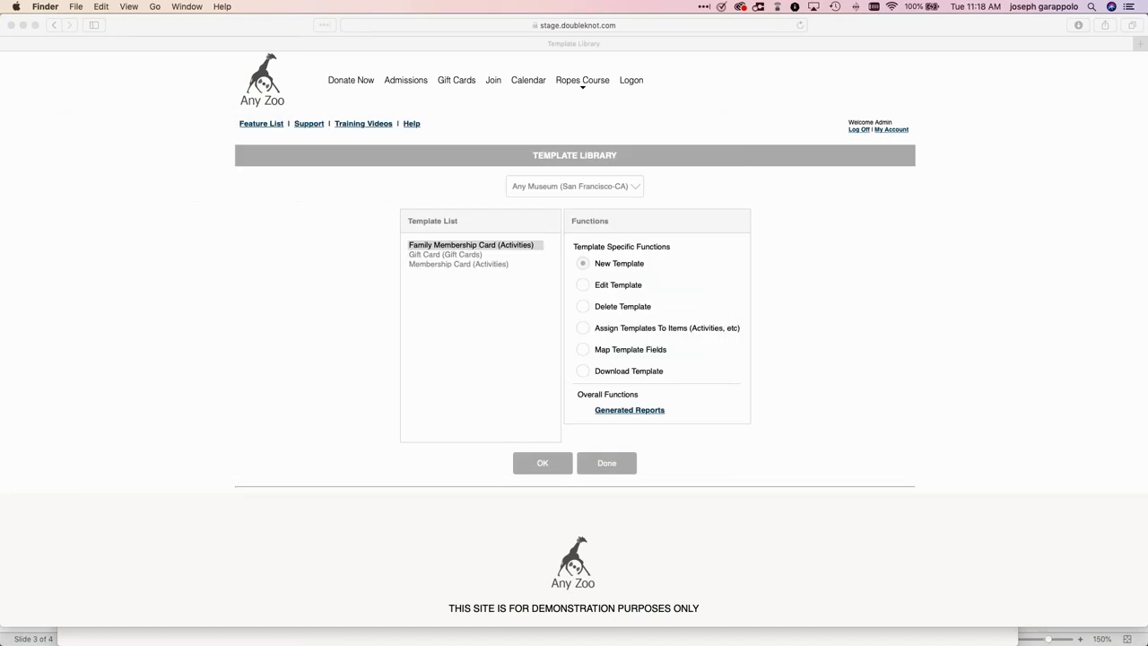
- Open the downloaded "Thank you for your gift.-2.doc" from the Downloads folder in Word and reposition its window
{"action": "left_click", "coordinate": [1090, 632]}
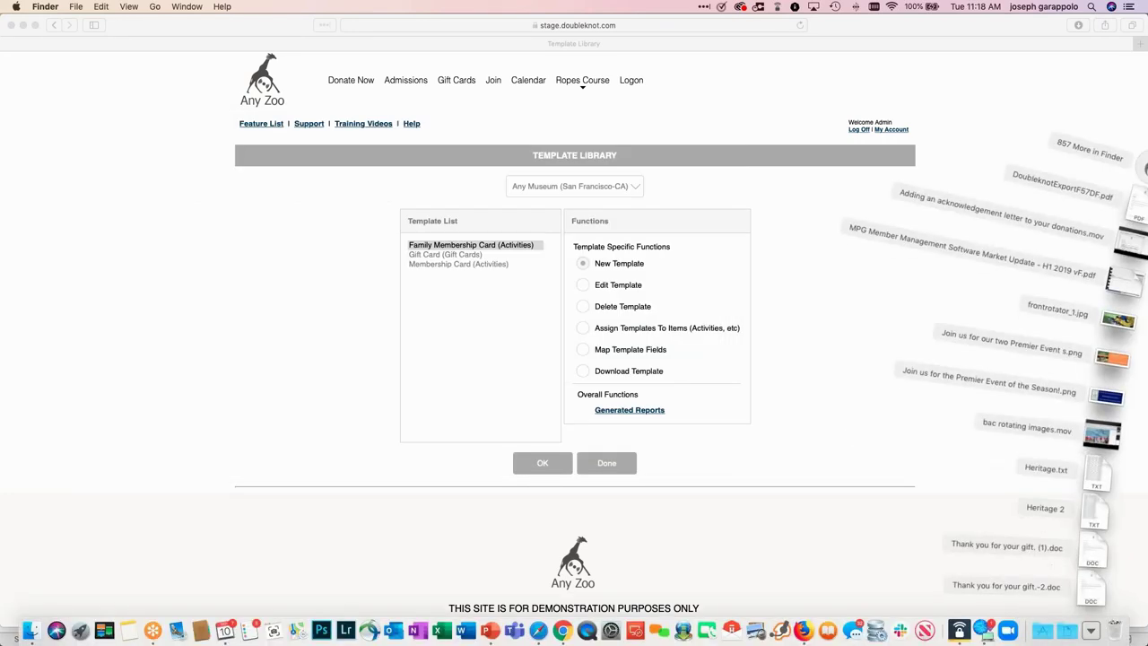
{"action": "left_click", "coordinate": [1138, 171]}
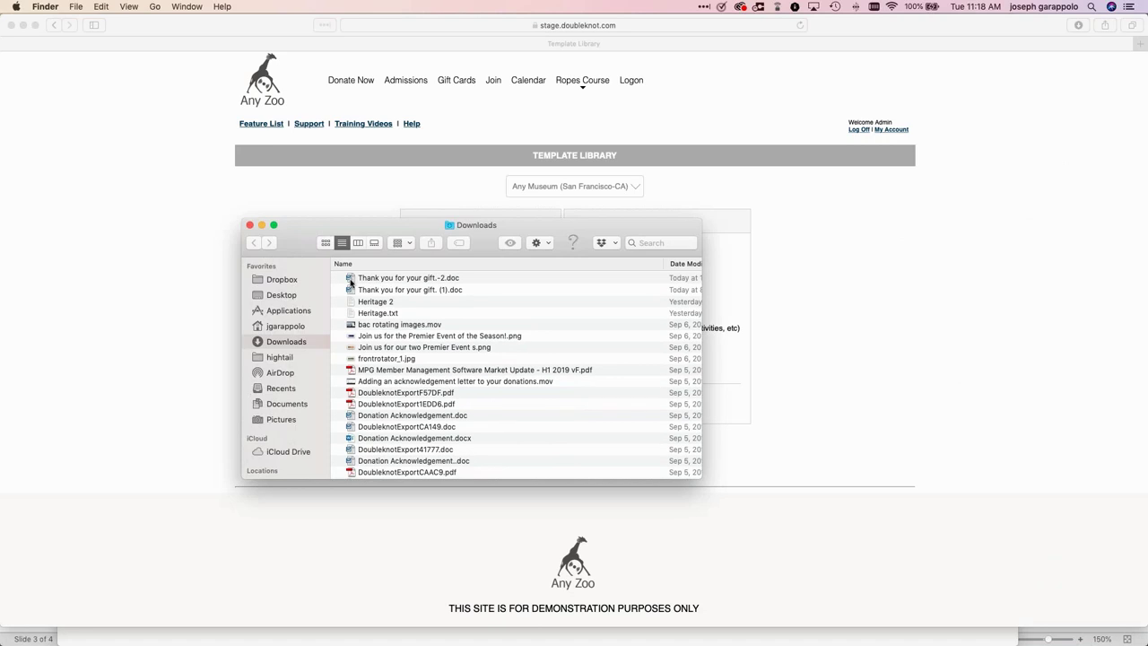
{"action": "left_click", "coordinate": [351, 280]}
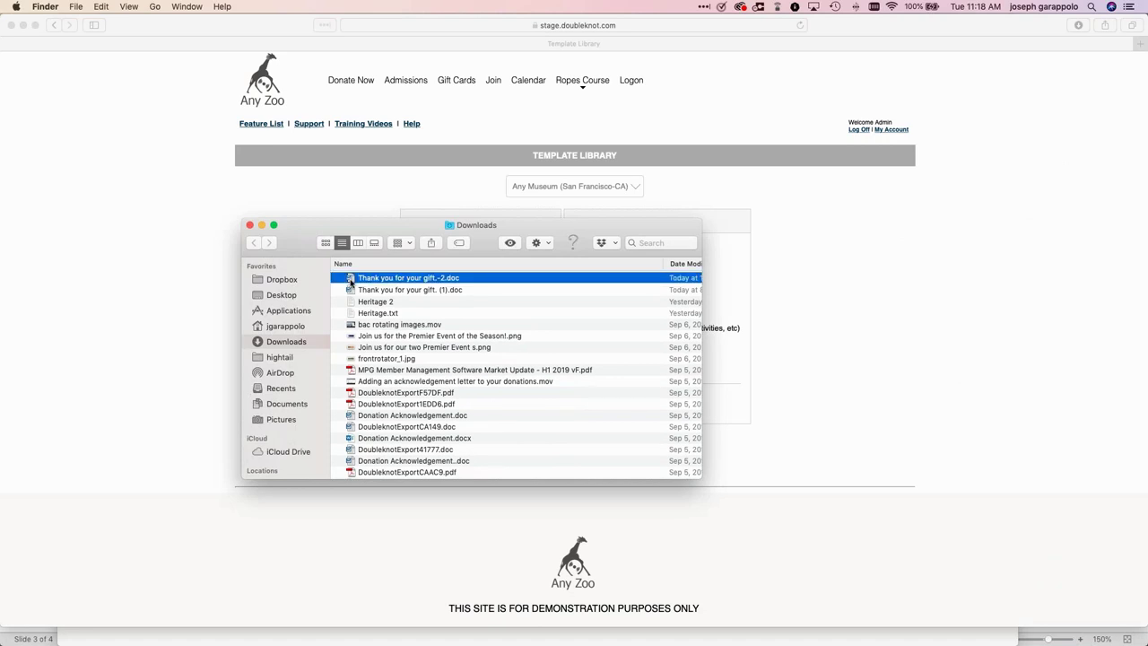
{"action": "double_click", "coordinate": [351, 280]}
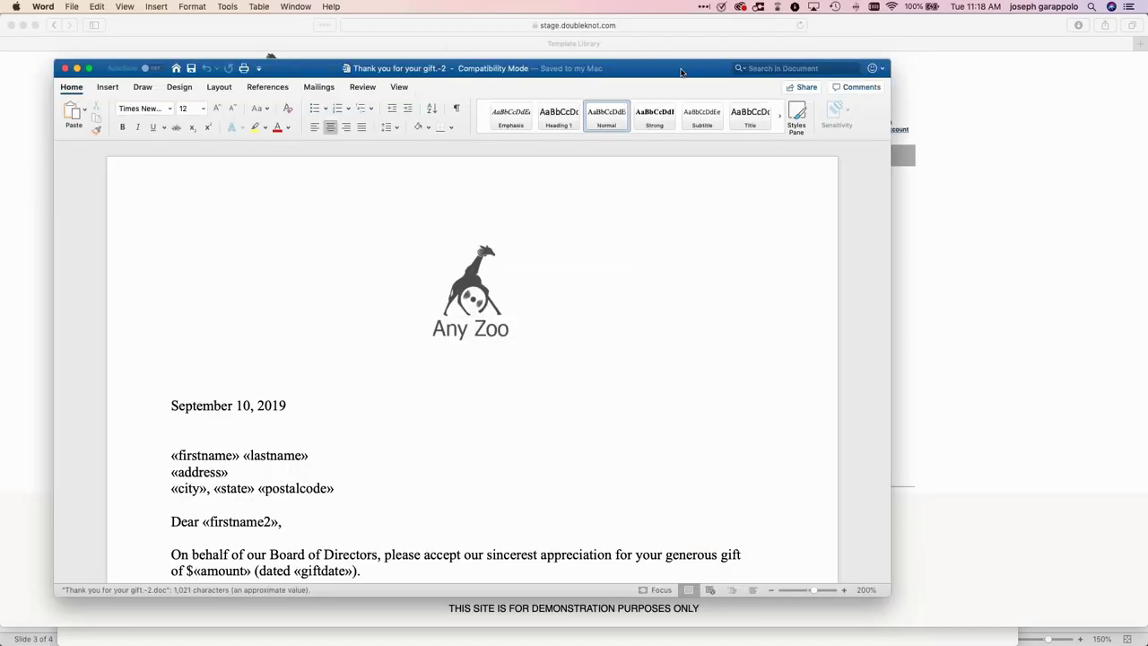
{"action": "left_click_drag", "start_coordinate": [682, 72], "coordinate": [732, 29]}
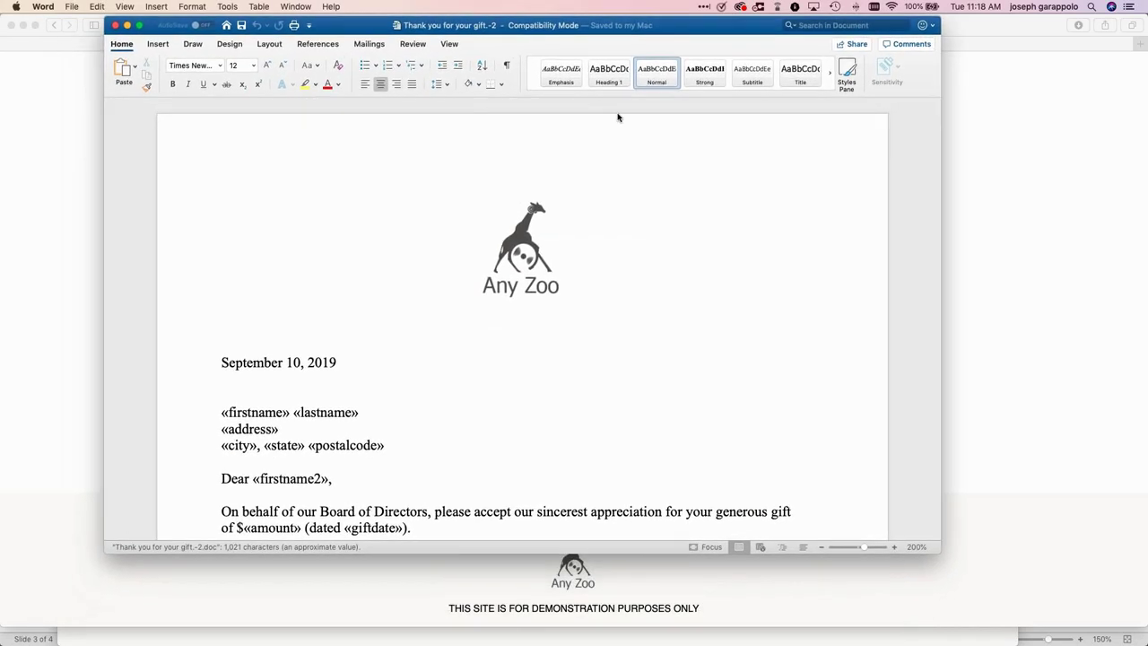
- Examine the logo, merge fields and body text of the thank-you letter
{"action": "left_click", "coordinate": [522, 255]}
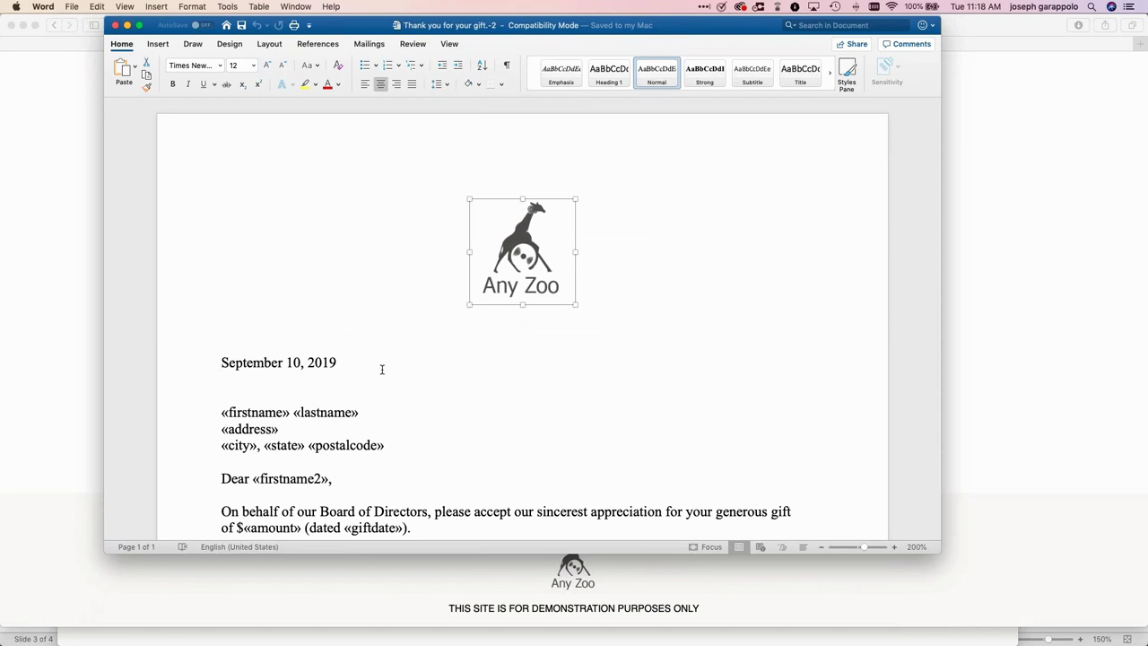
{"action": "scroll", "coordinate": [500, 462], "scroll_direction": "down", "scroll_amount": 1}
{"action": "scroll", "coordinate": [501, 459], "scroll_direction": "down", "scroll_amount": 3}
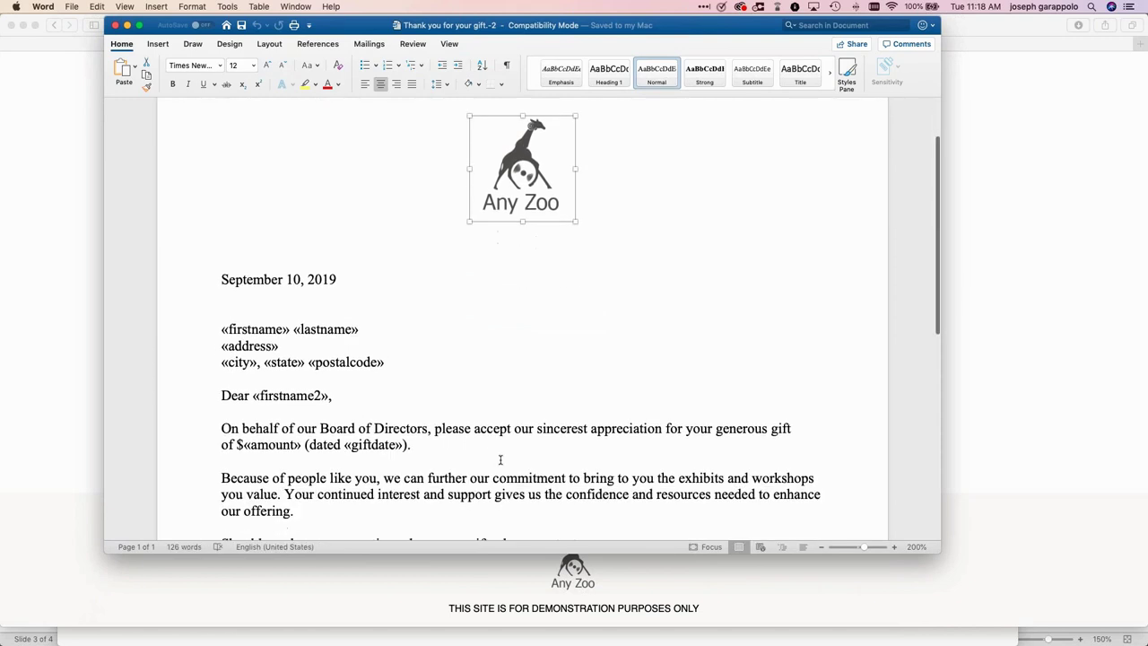
{"action": "scroll", "coordinate": [500, 460], "scroll_direction": "down", "scroll_amount": 3}
{"action": "scroll", "coordinate": [499, 460], "scroll_direction": "down", "scroll_amount": 2}
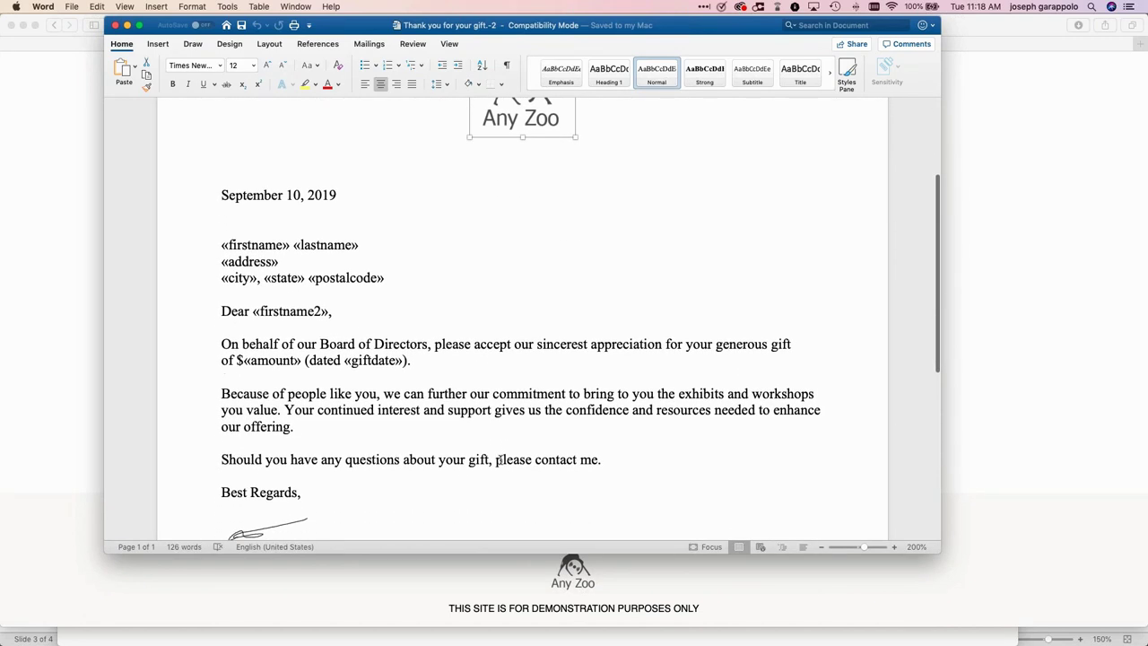
{"action": "scroll", "coordinate": [499, 460], "scroll_direction": "down", "scroll_amount": 1}
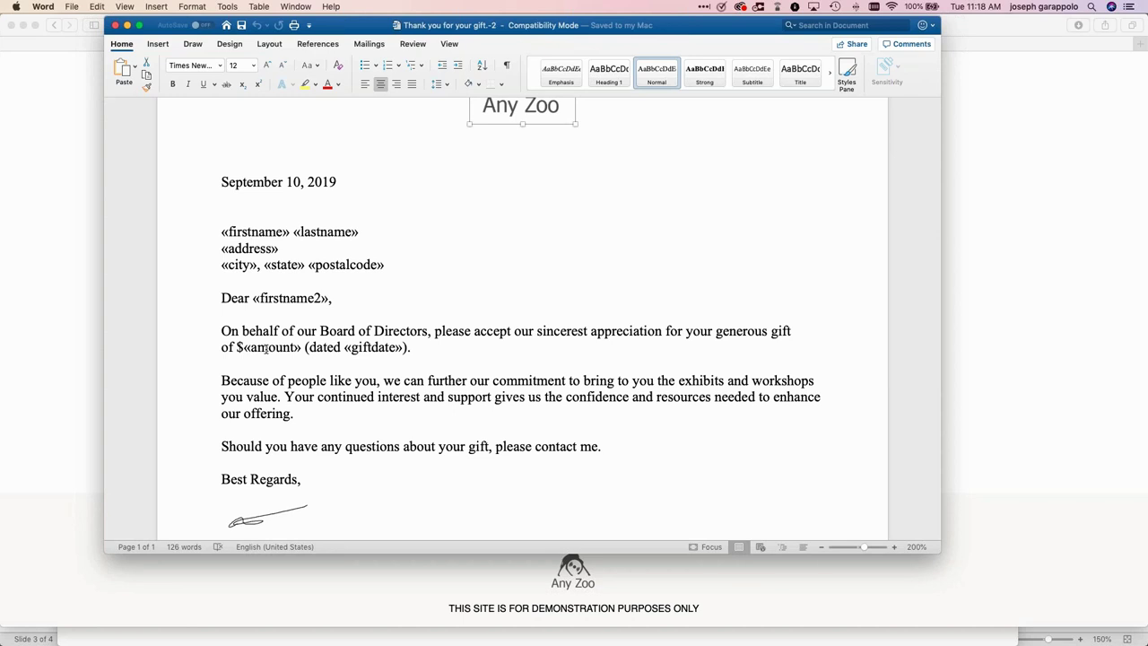
- Update the giftdate merge field, display its field code to inspect the date format, and hide the code again
{"action": "left_click", "coordinate": [375, 346]}
{"action": "right_click", "coordinate": [376, 345]}
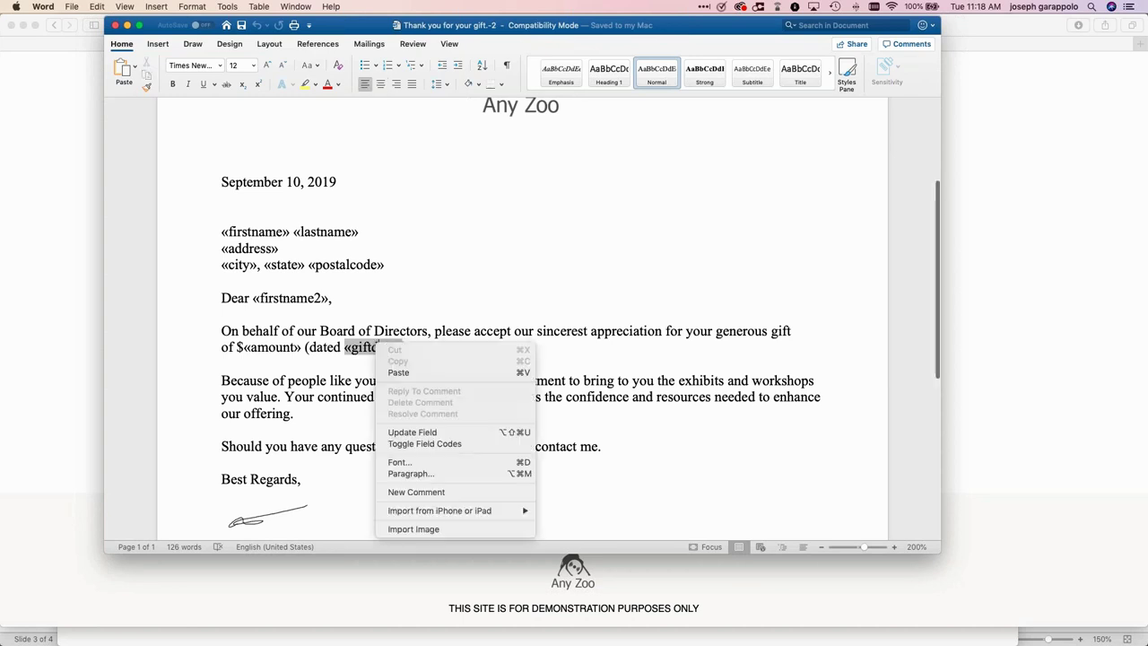
{"action": "left_click", "coordinate": [419, 434]}
{"action": "left_click", "coordinate": [367, 346]}
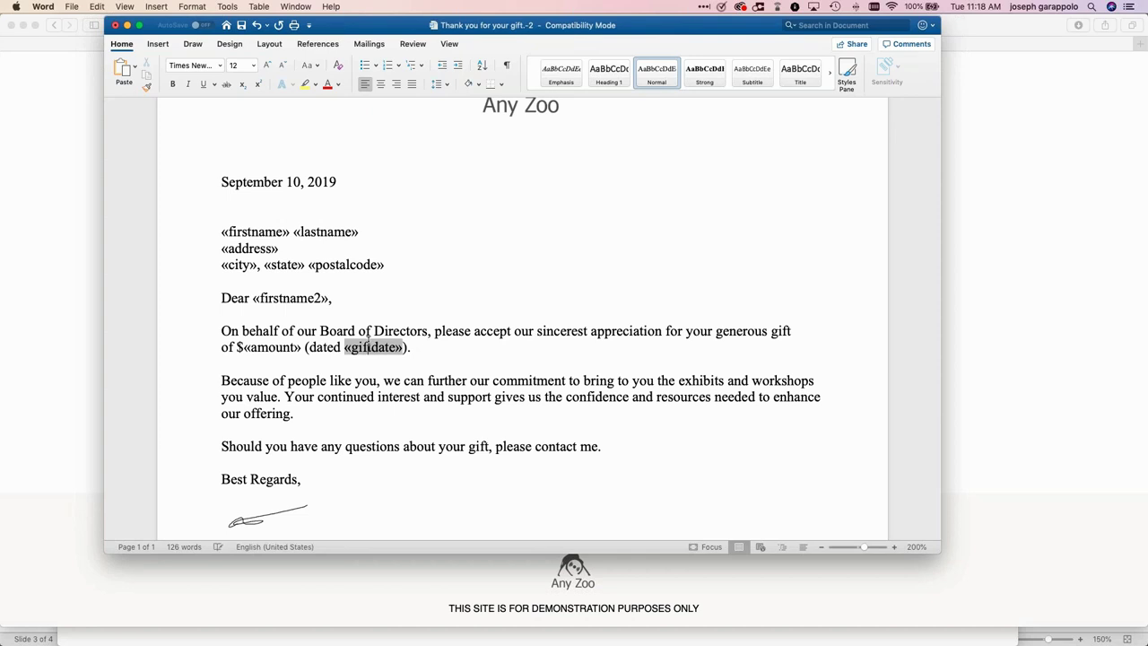
{"action": "right_click", "coordinate": [369, 345]}
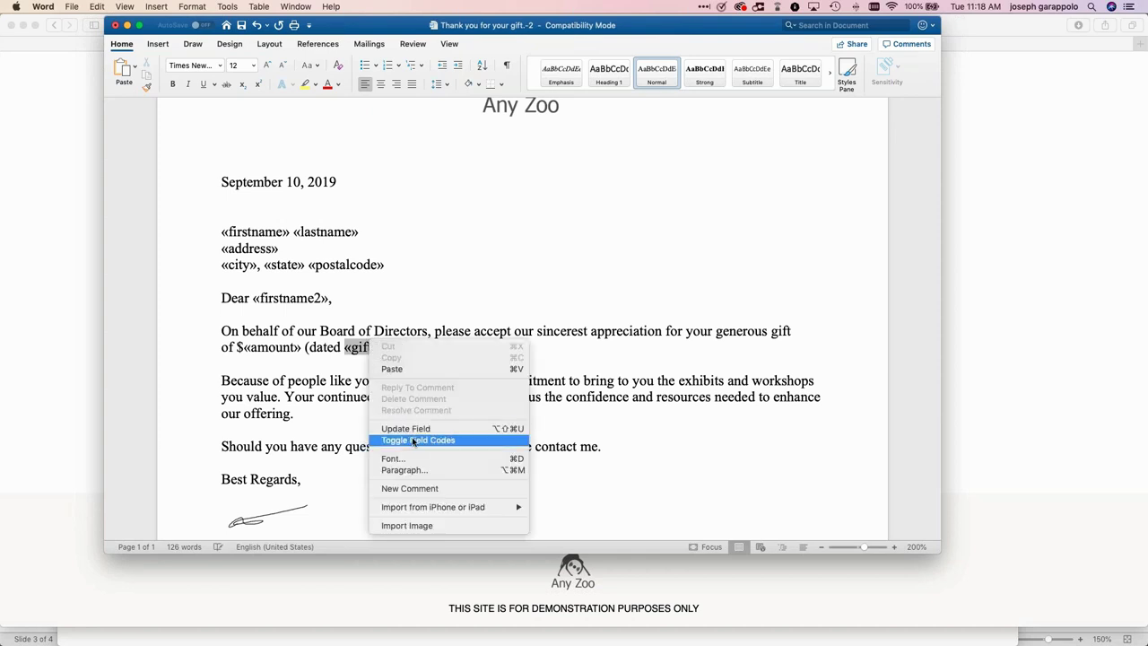
{"action": "left_click", "coordinate": [414, 440]}
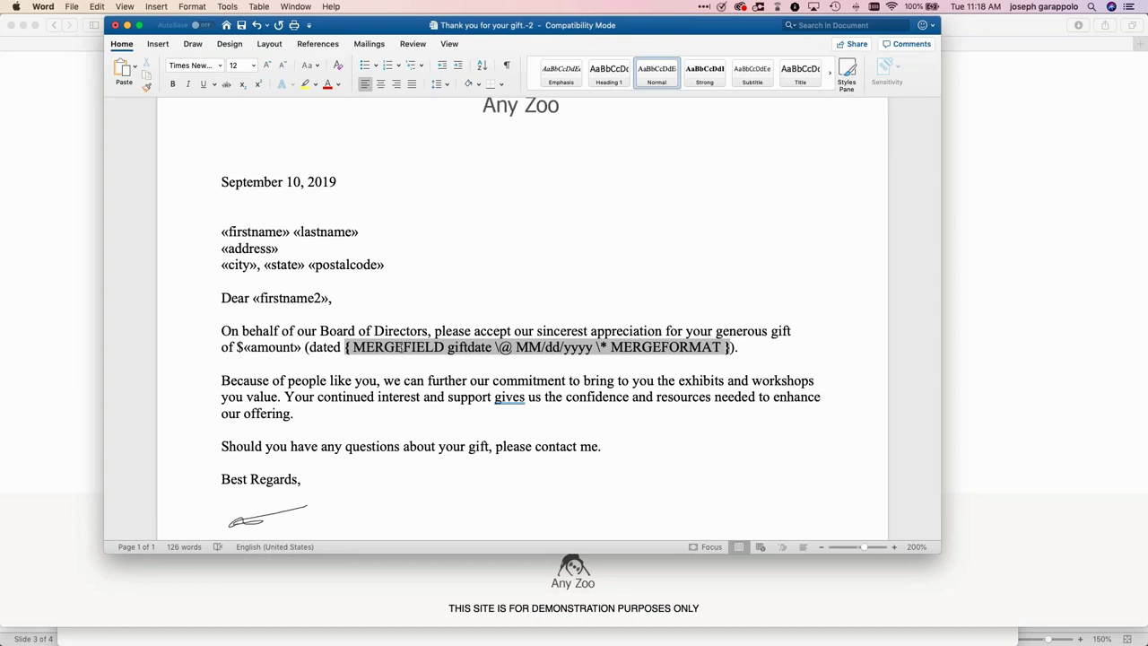
{"action": "right_click", "coordinate": [401, 348]}
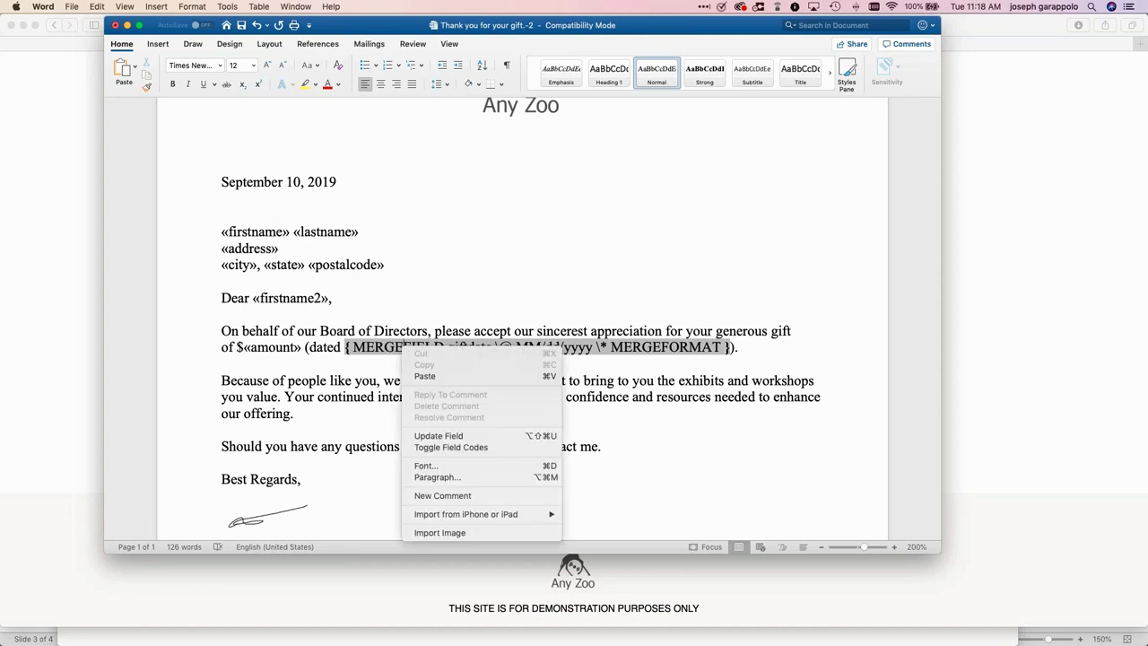
{"action": "left_click", "coordinate": [444, 448]}
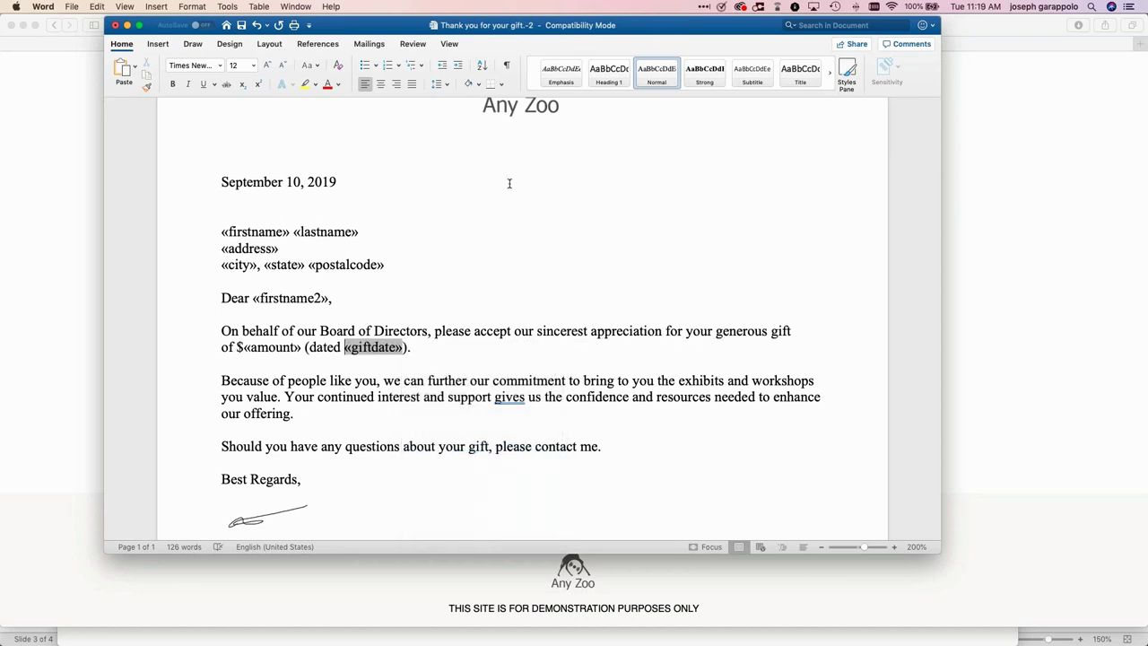
- Examine the signature image, signatory block and tax acknowledgement footer of the letter, and return to its beginning
{"action": "scroll", "coordinate": [508, 183], "scroll_direction": "down", "scroll_amount": 5}
{"action": "left_click", "coordinate": [230, 392]}
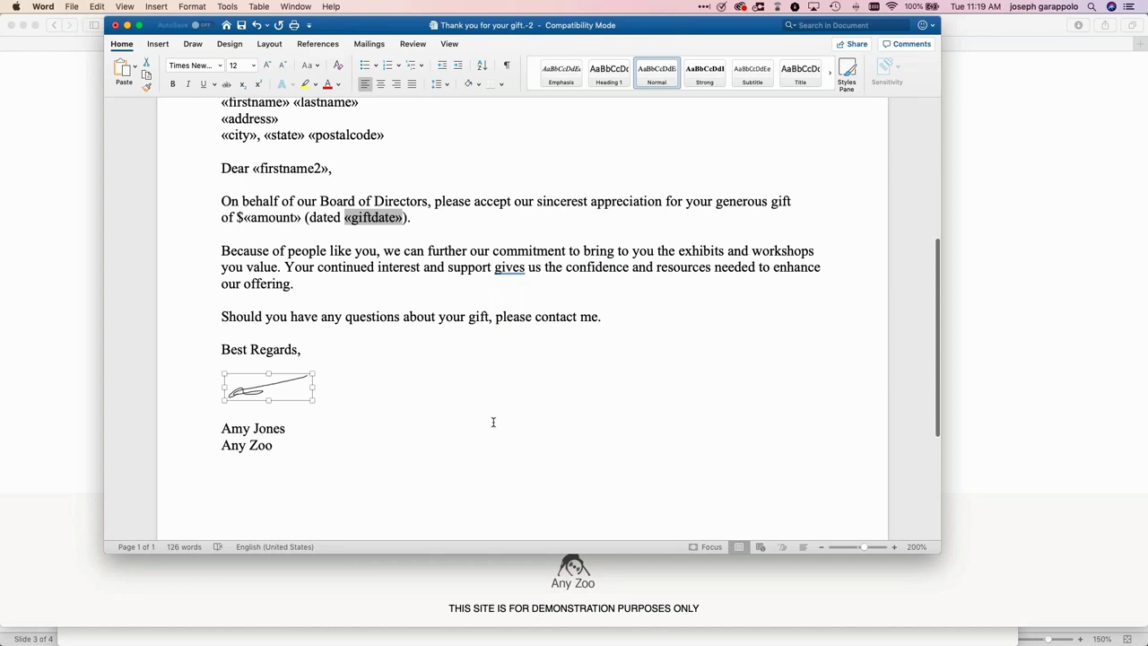
{"action": "scroll", "coordinate": [493, 422], "scroll_direction": "down", "scroll_amount": 2}
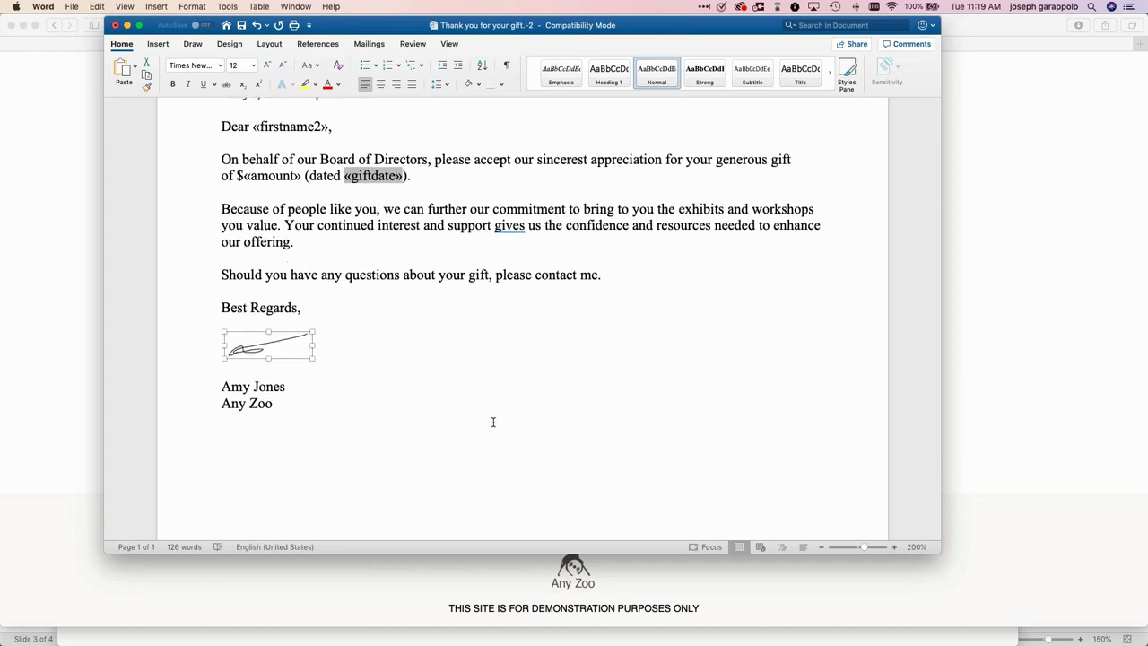
{"action": "scroll", "coordinate": [493, 422], "scroll_direction": "down", "scroll_amount": 6}
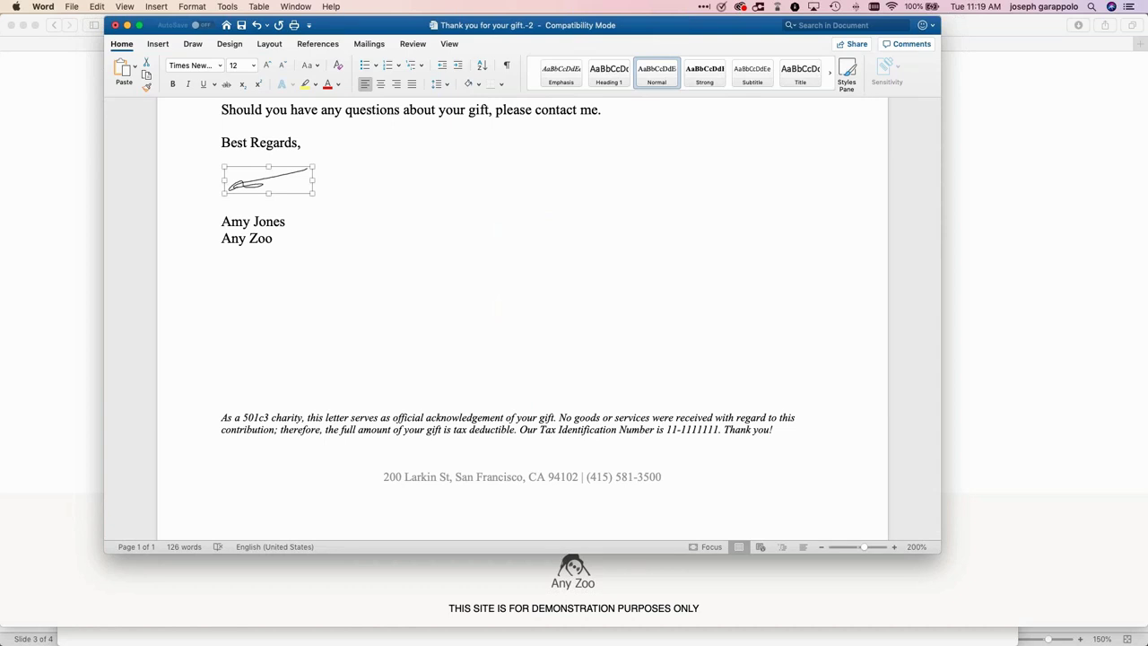
{"action": "scroll", "coordinate": [522, 319], "scroll_direction": "up", "scroll_amount": 10}
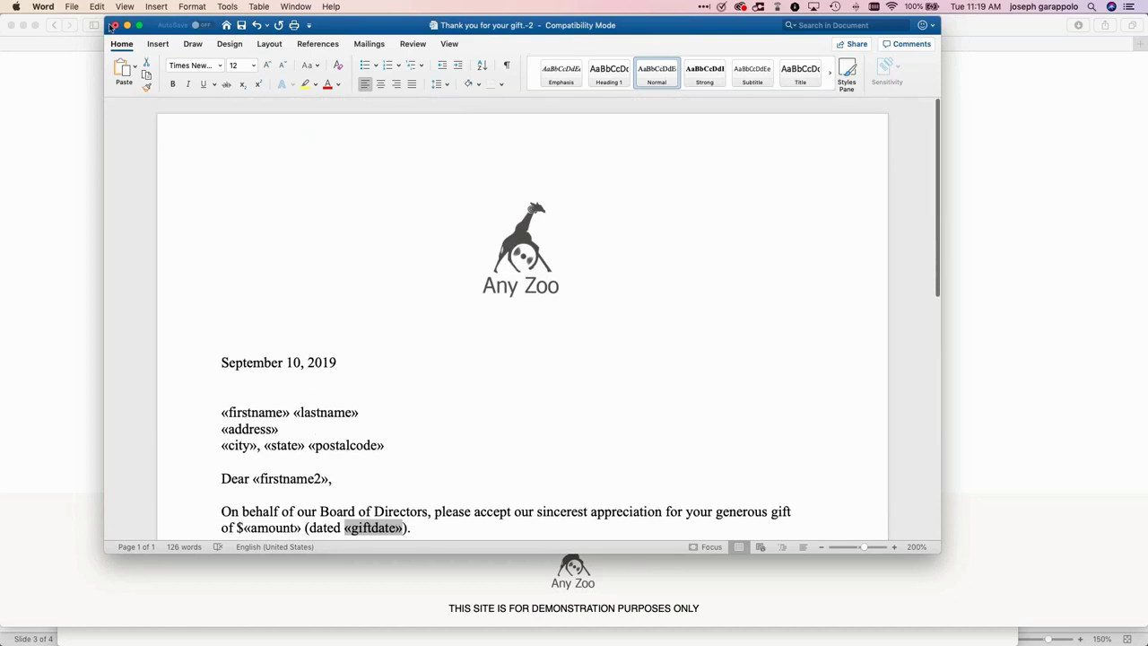
- Close the thank-you letter without saving its changes and switch back to the Template Library in Safari
{"action": "left_click", "coordinate": [115, 26]}
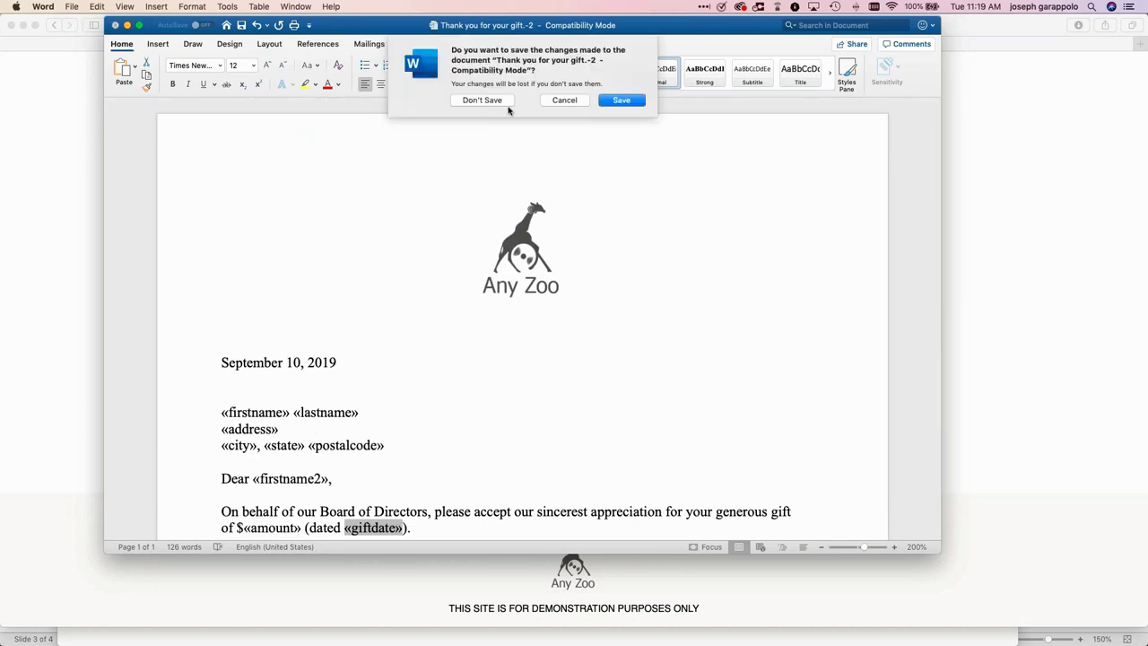
{"action": "left_click", "coordinate": [489, 102]}
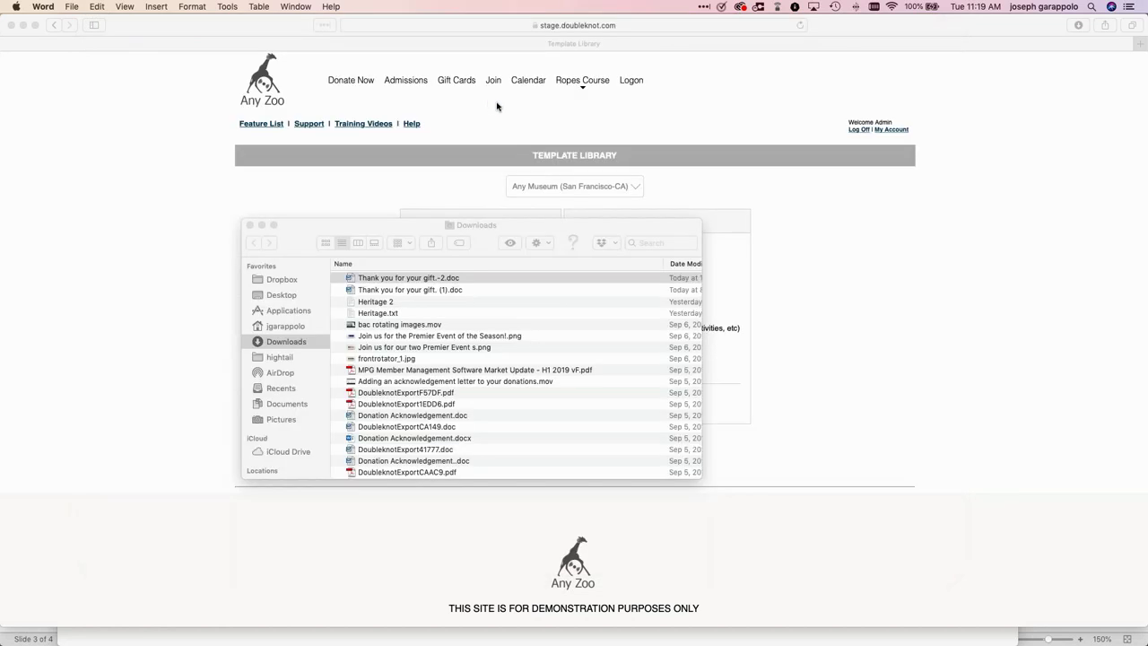
{"action": "left_click", "coordinate": [883, 267]}
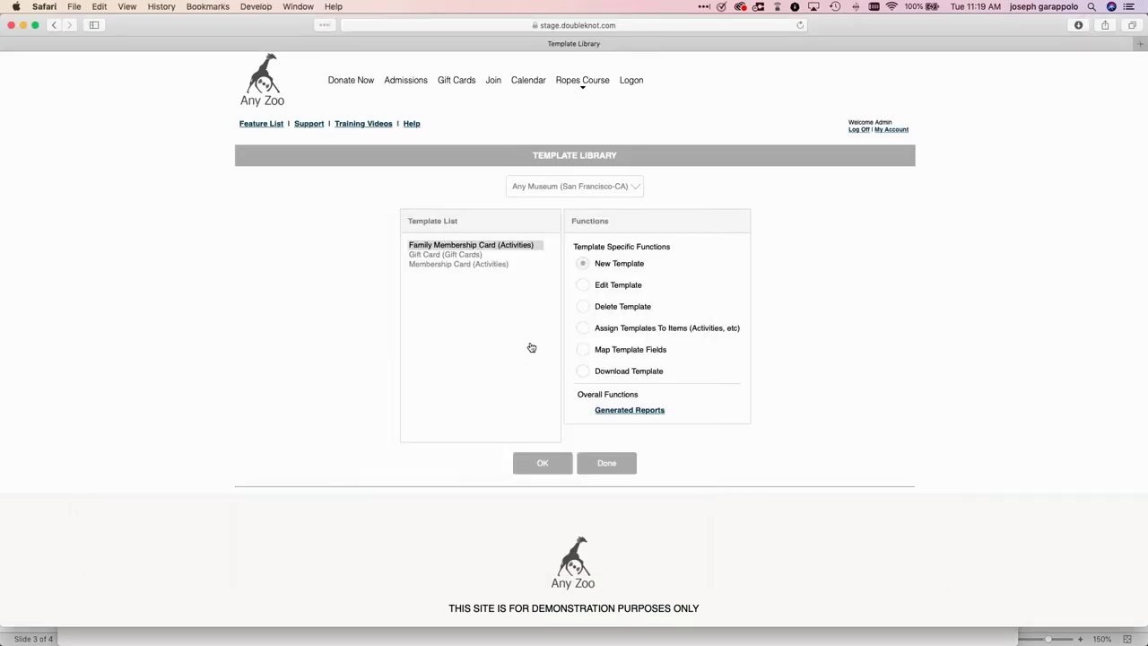
- Add a new activity template described as "Thank for your gift", uploading the file "Thank you for your gift.-2.doc"
{"action": "left_click", "coordinate": [592, 262]}
{"action": "left_click", "coordinate": [547, 463]}
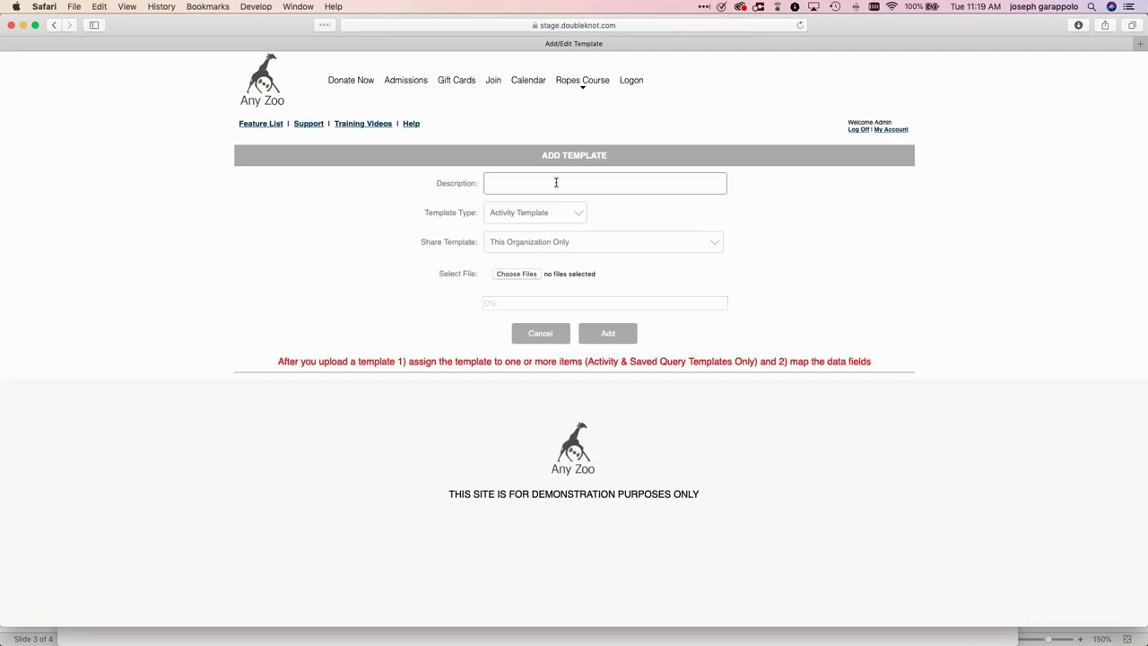
{"action": "left_click", "coordinate": [556, 182]}
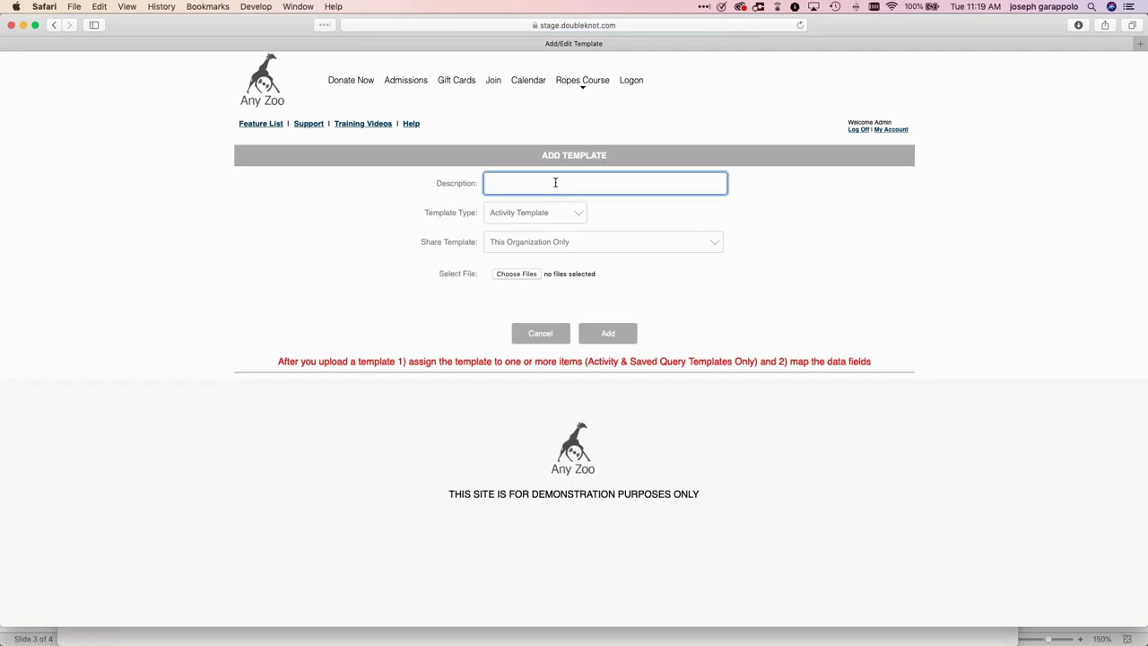
{"action": "type", "text": "Thank for your gift"}
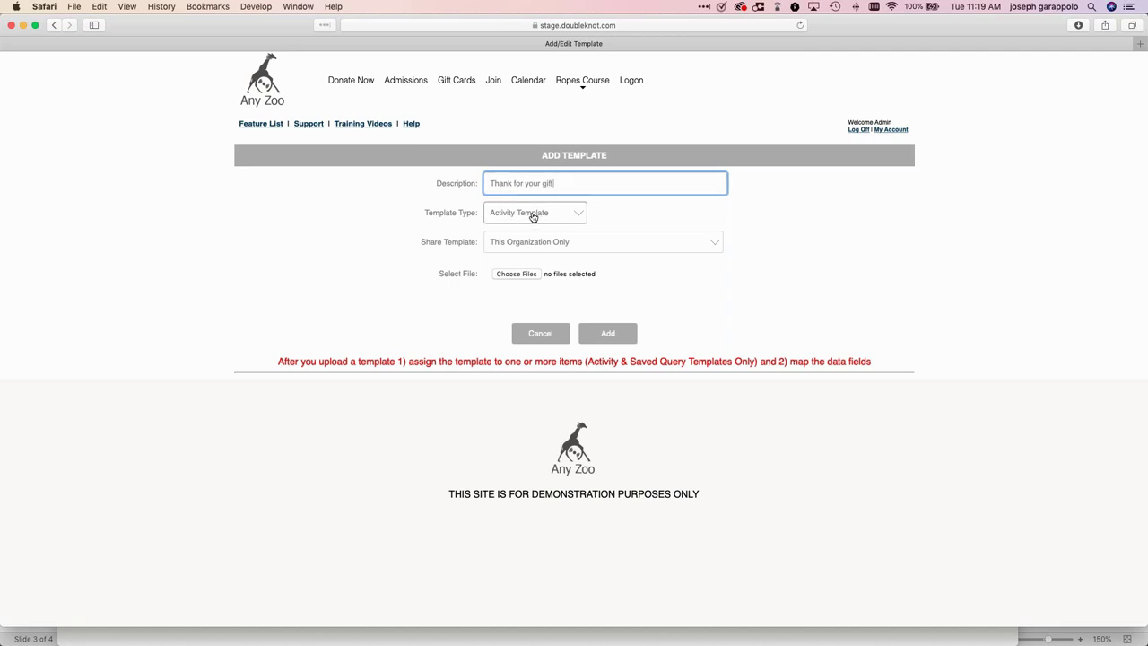
{"action": "left_click", "coordinate": [521, 275]}
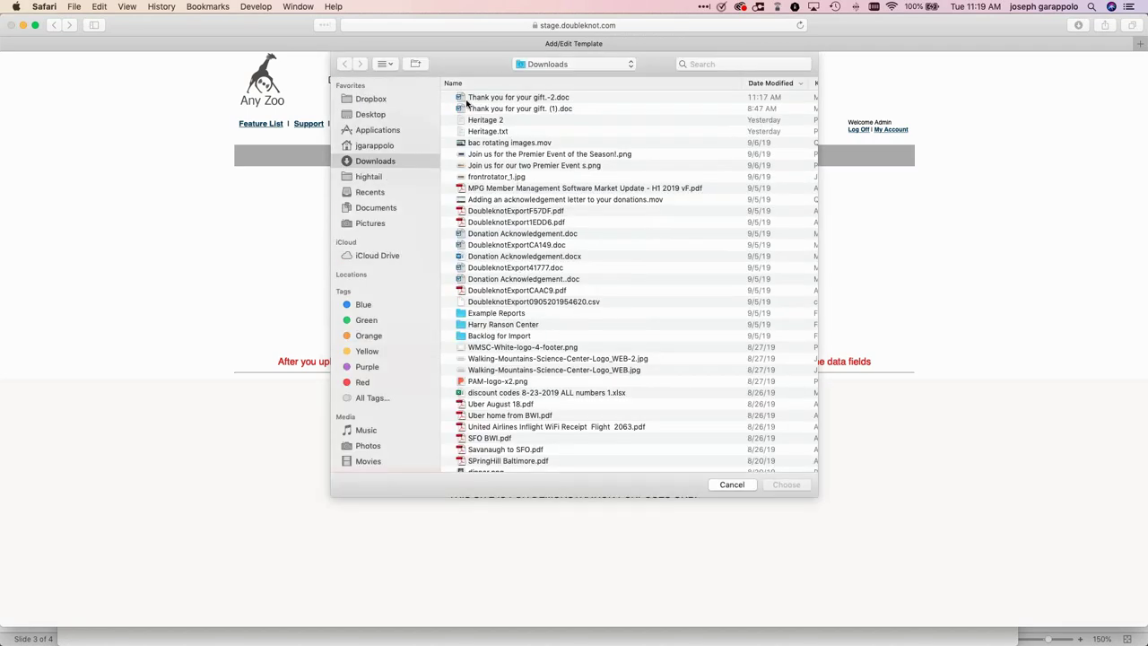
{"action": "double_click", "coordinate": [461, 99]}
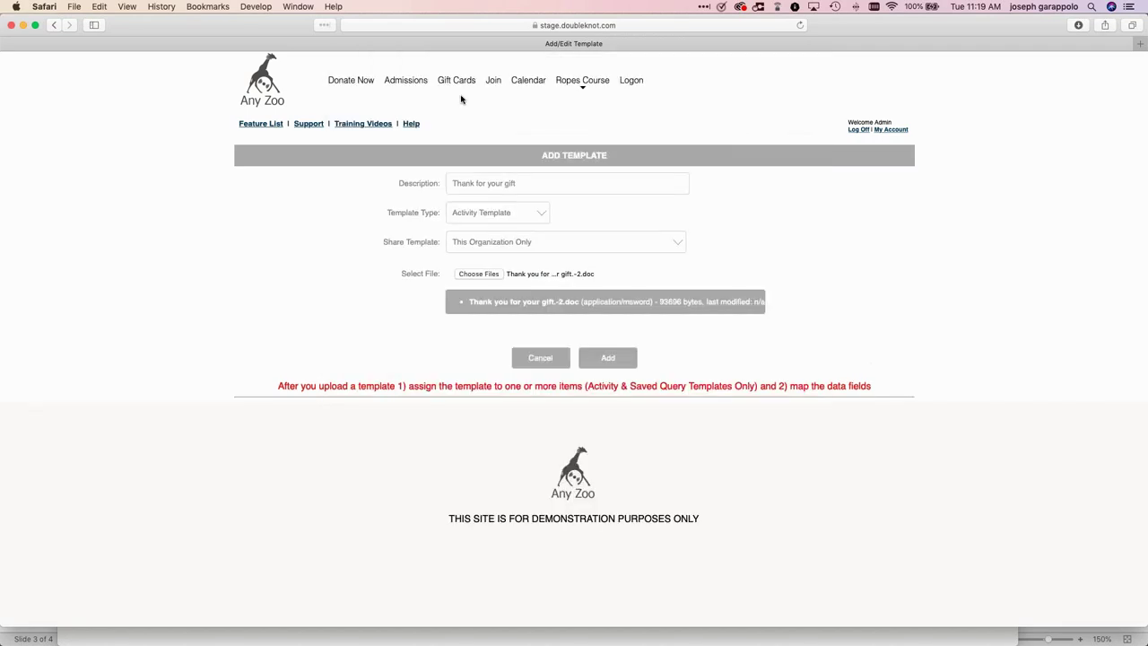
{"action": "left_click", "coordinate": [619, 359]}
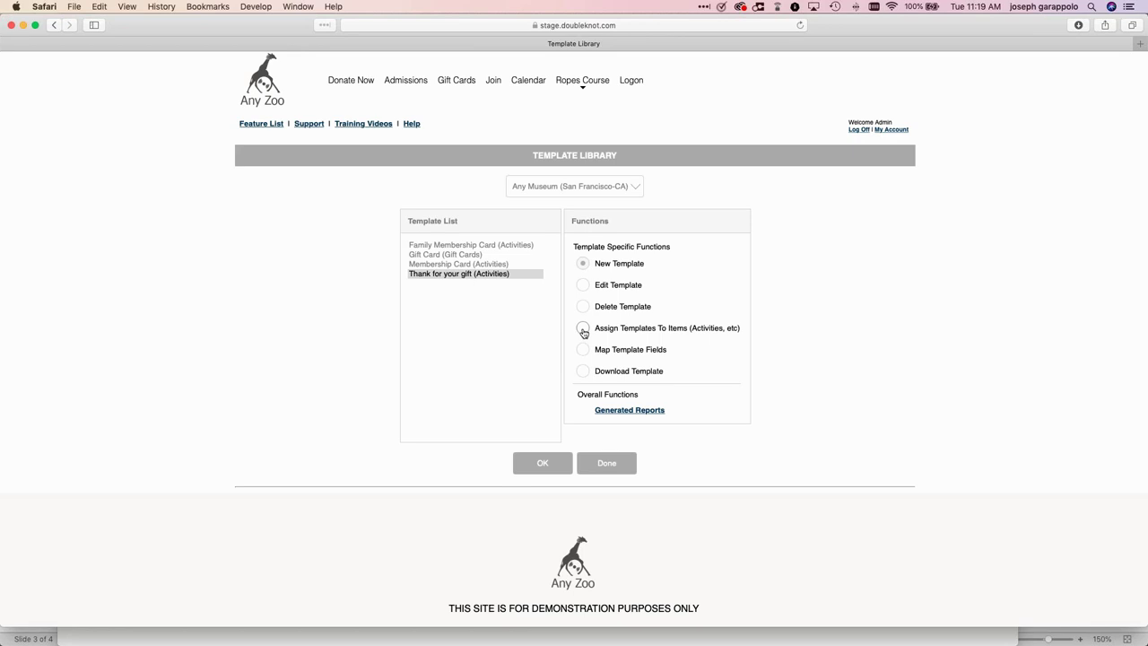
- Assign the Donate to the Zoo donation to the "Thank for your gift" template
{"action": "left_click", "coordinate": [583, 329]}
{"action": "left_click", "coordinate": [544, 463]}
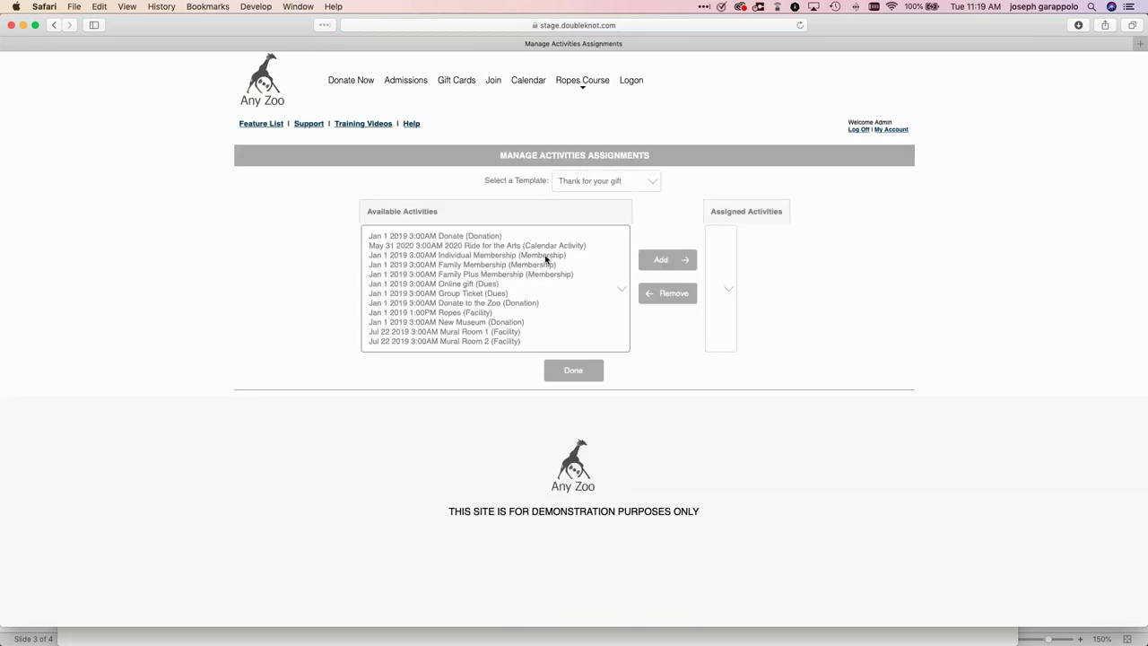
{"action": "left_click", "coordinate": [453, 303]}
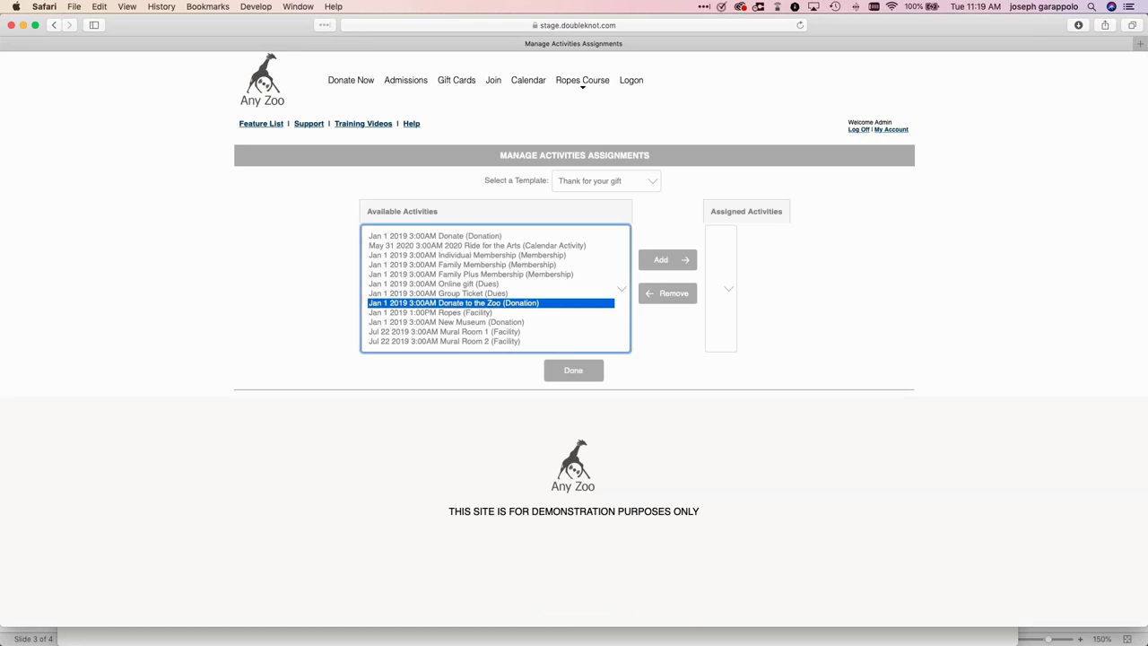
{"action": "left_click", "coordinate": [669, 260]}
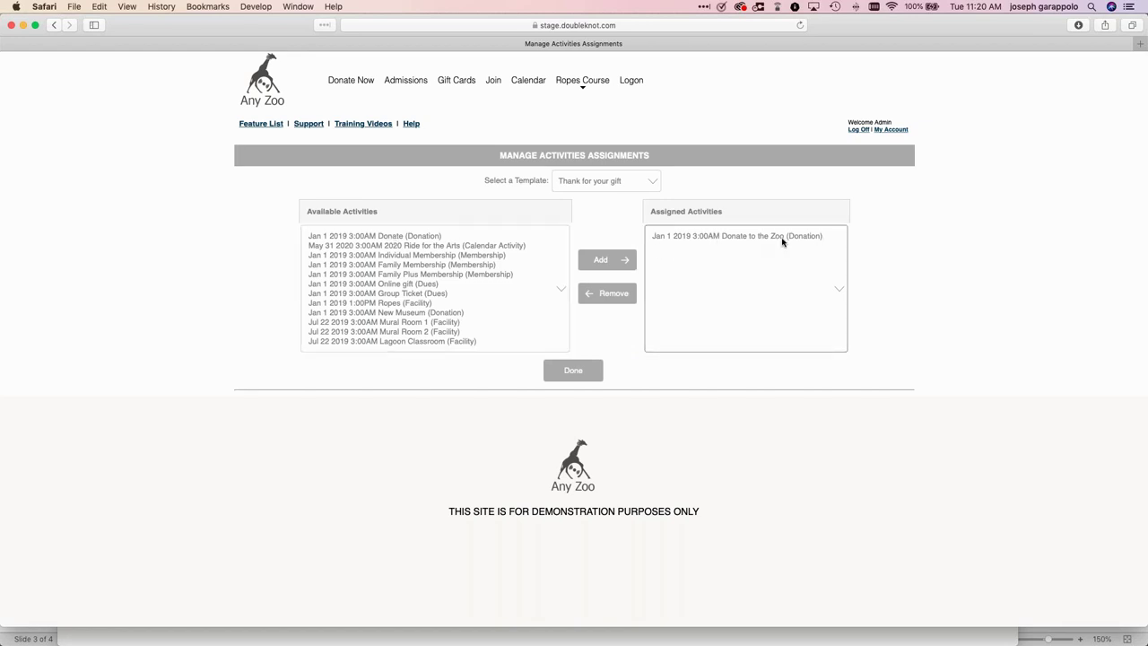
{"action": "left_click", "coordinate": [580, 373]}
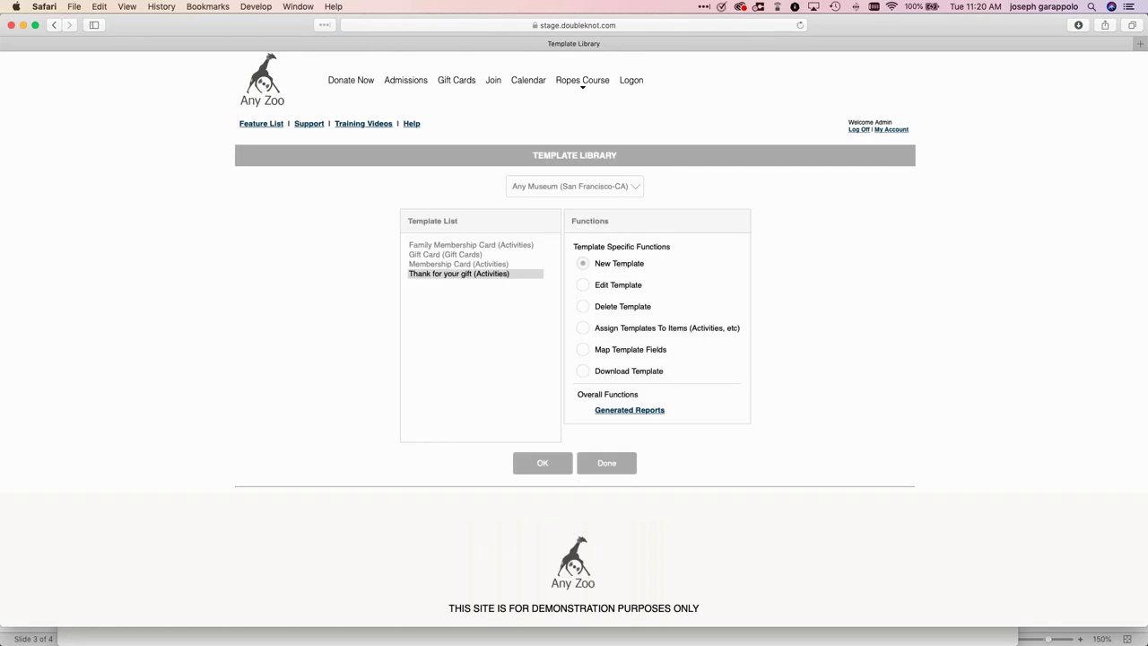
- Map the "Thank for your gift" template's firstname2 field to Registered By First Name, amount to Total Amount Paid, and giftdate to Start Date
{"action": "left_click", "coordinate": [485, 274]}
{"action": "left_click", "coordinate": [583, 349]}
{"action": "left_click", "coordinate": [547, 463]}
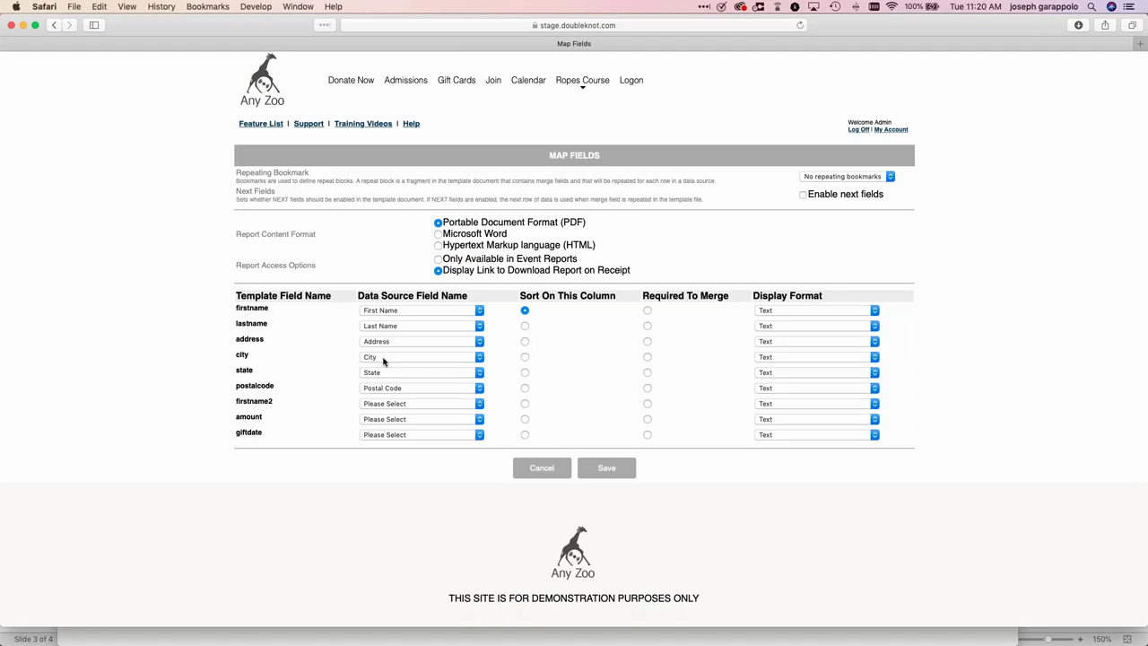
{"action": "left_click", "coordinate": [387, 406]}
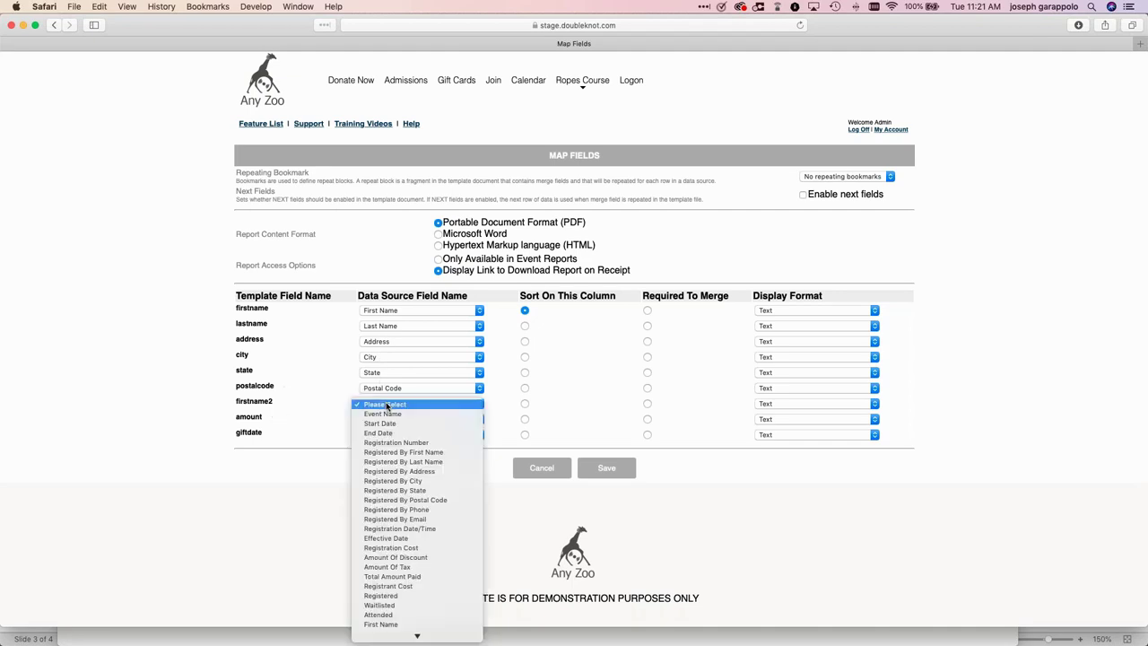
{"action": "left_click", "coordinate": [402, 453]}
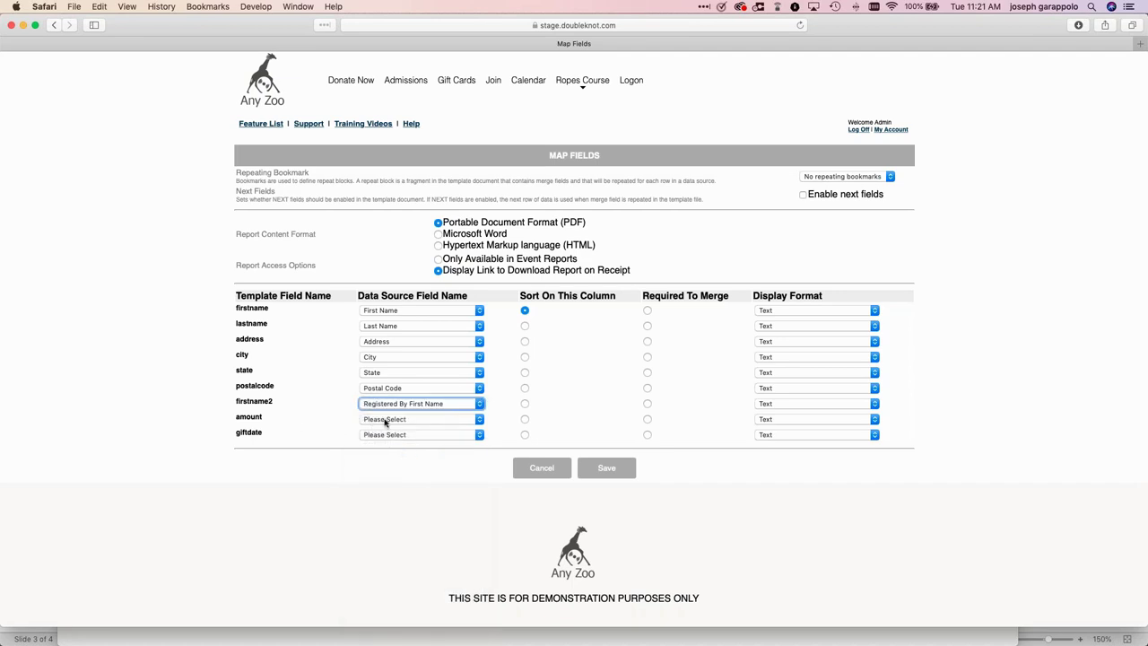
{"action": "left_click", "coordinate": [386, 421]}
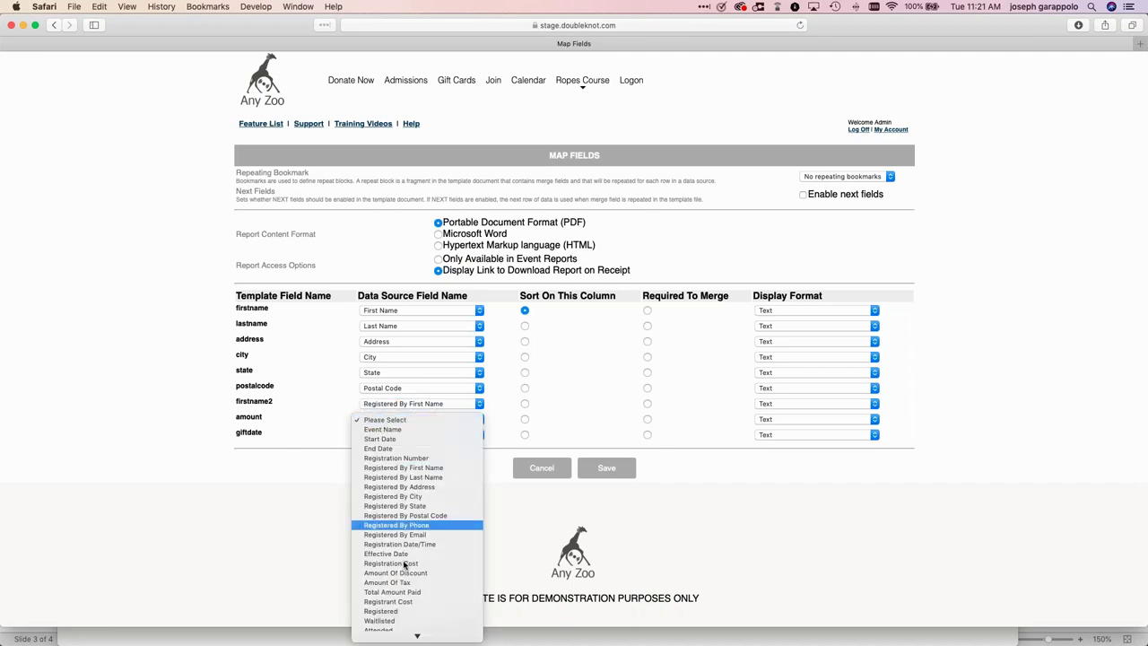
{"action": "left_click", "coordinate": [404, 593]}
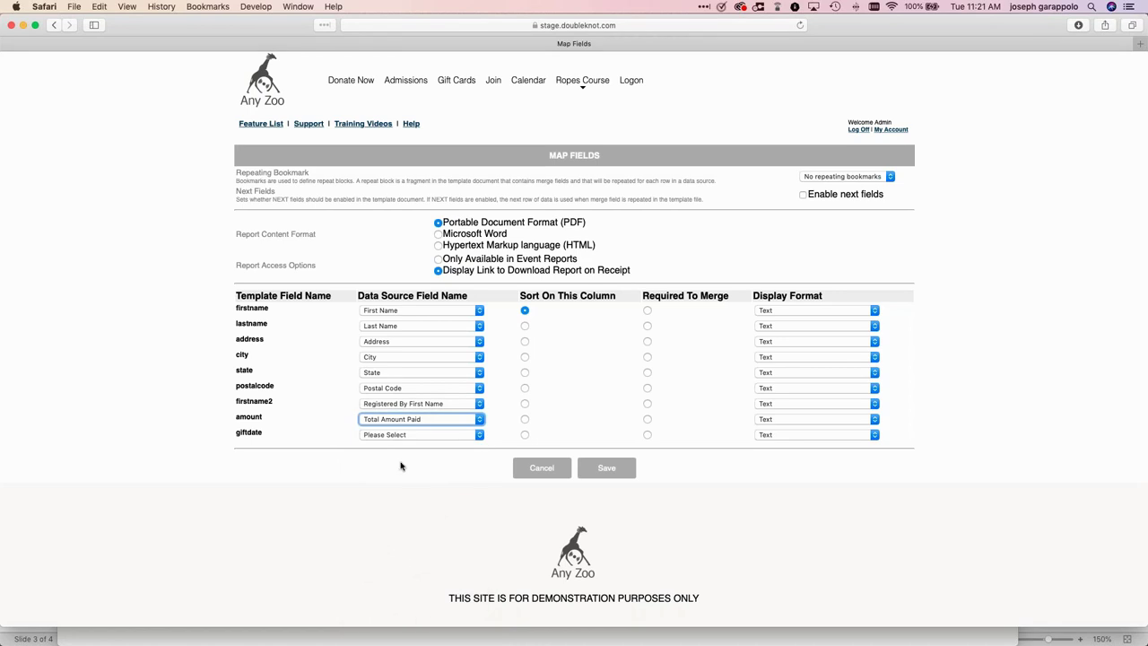
{"action": "left_click", "coordinate": [388, 438]}
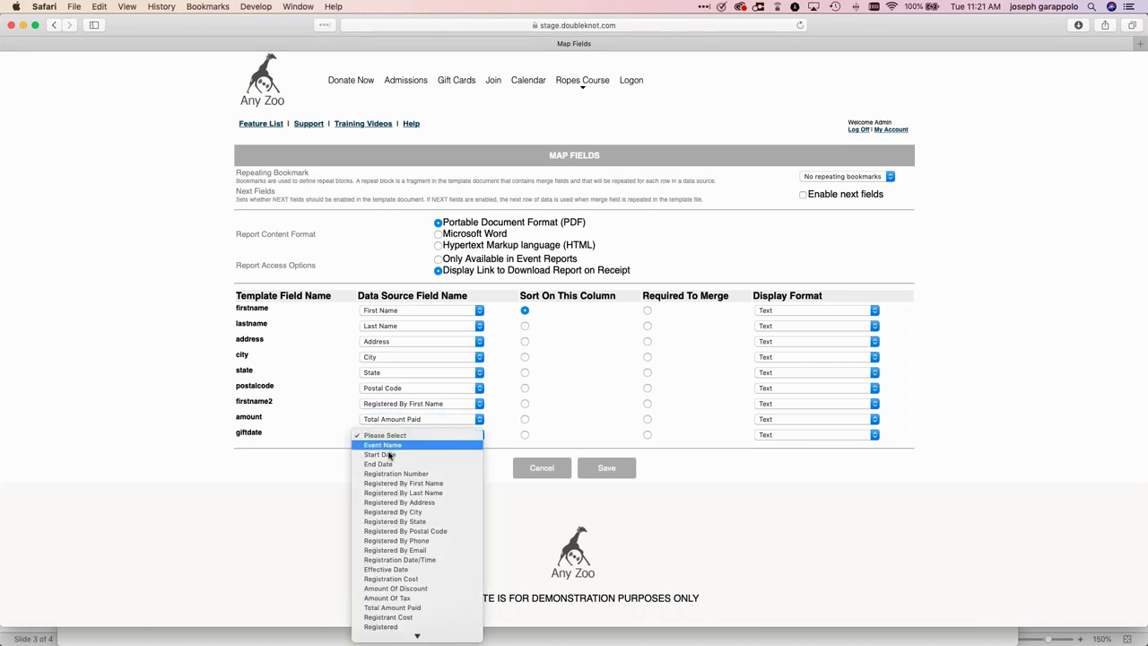
{"action": "left_click", "coordinate": [388, 455]}
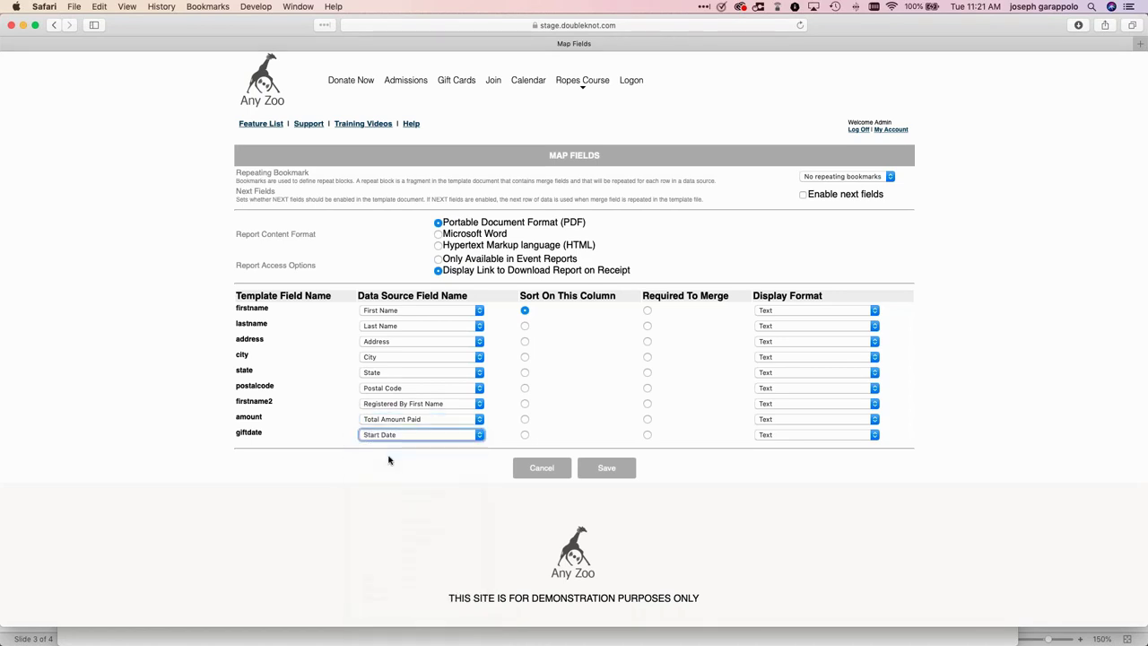
- Review the data source fields available for firstname2 without changing its mapping, and save the template's field mapping
{"action": "left_click", "coordinate": [434, 405]}
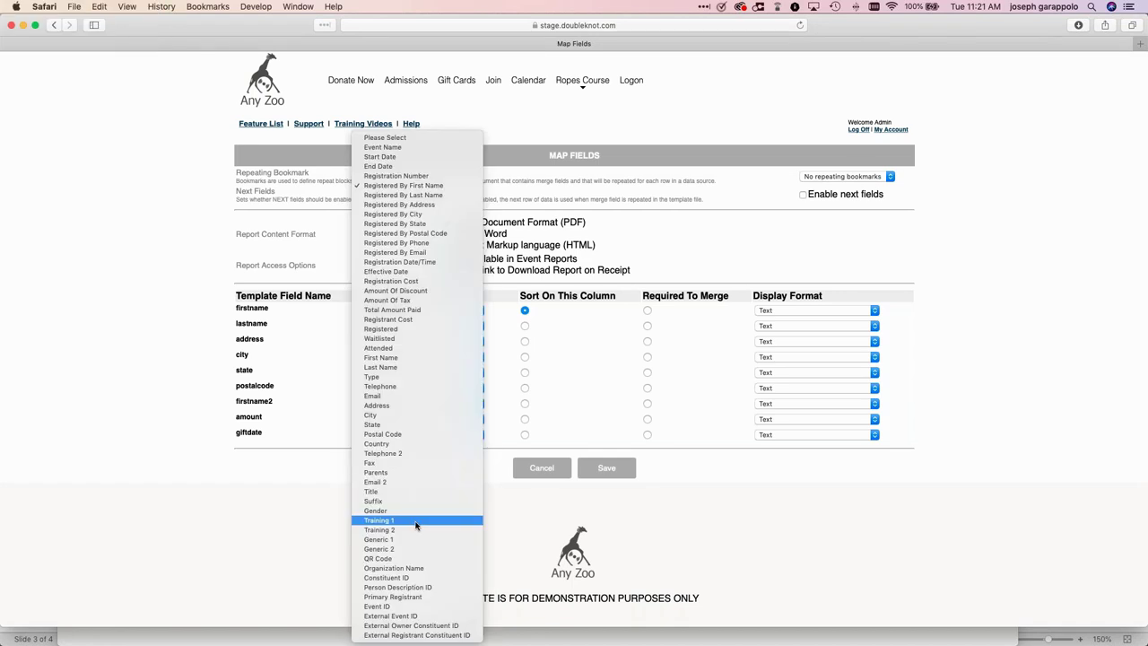
{"action": "left_click", "coordinate": [264, 521]}
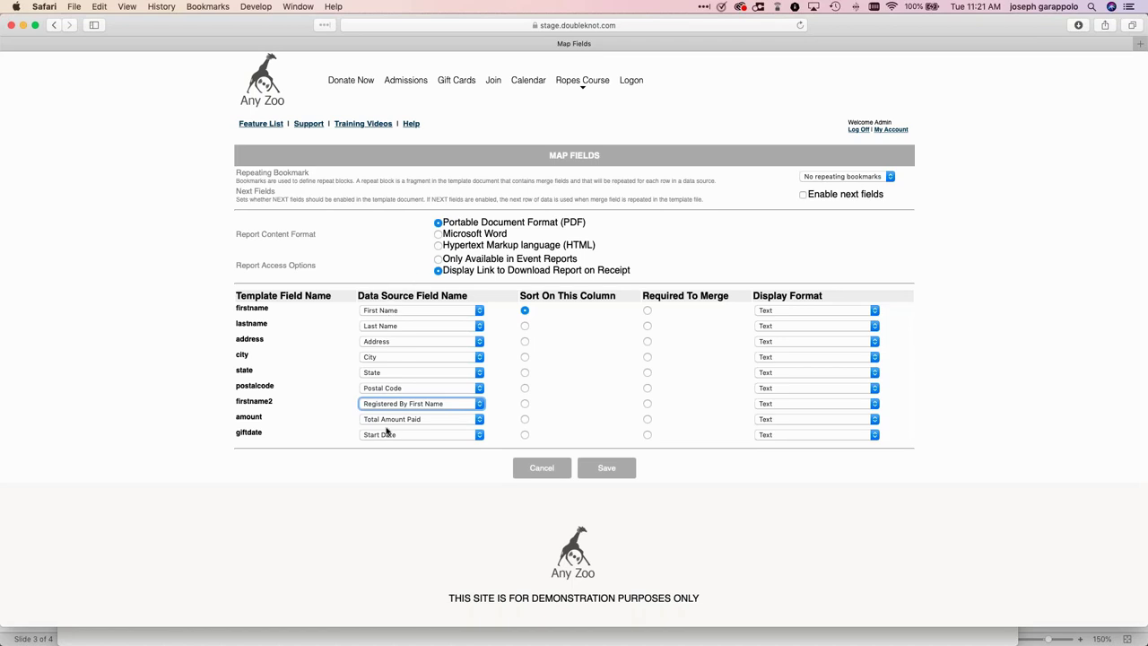
{"action": "left_click", "coordinate": [607, 468]}
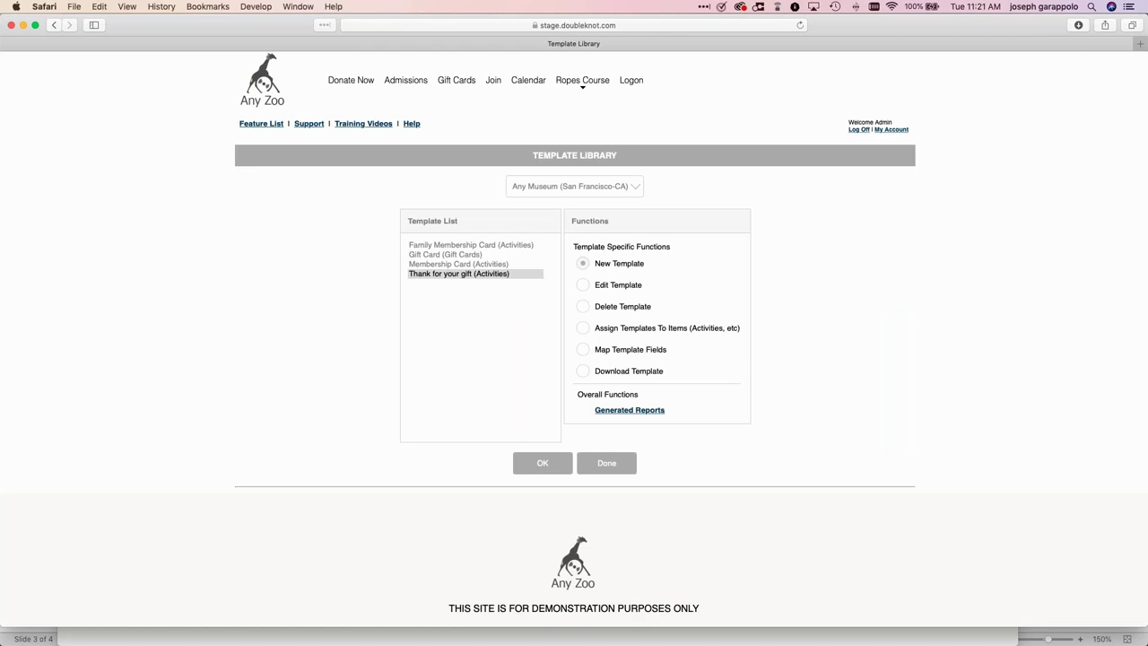
- Leave the Template Library and open the list of donations made to Donate to the Zoo through Event Management
{"action": "left_click", "coordinate": [606, 463]}
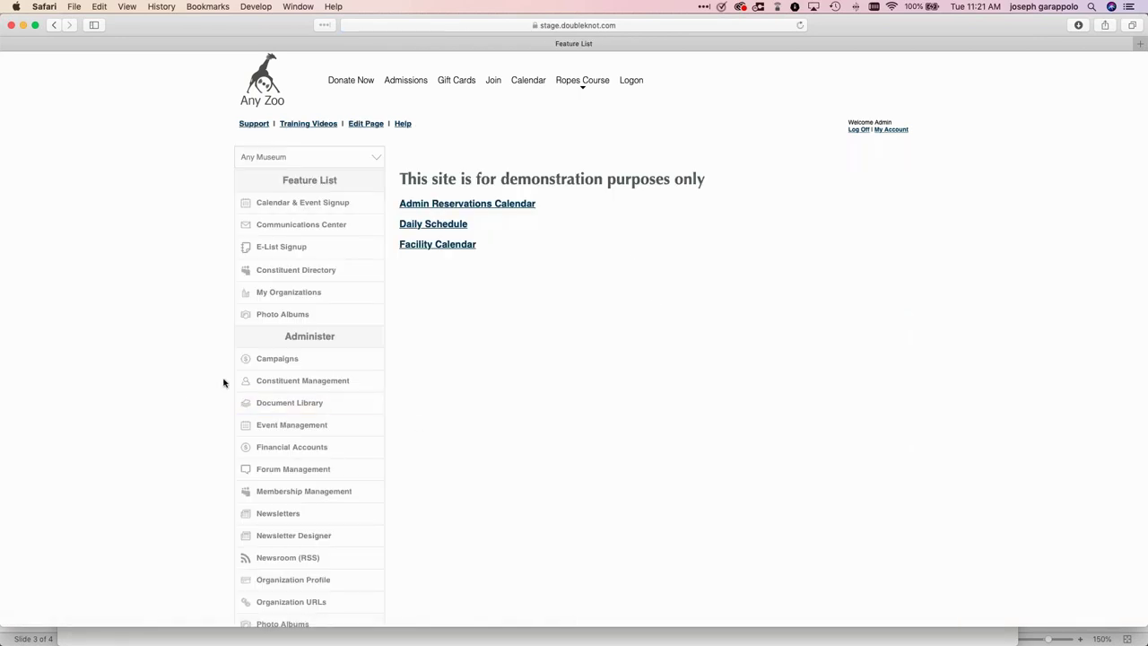
{"action": "left_click", "coordinate": [306, 420]}
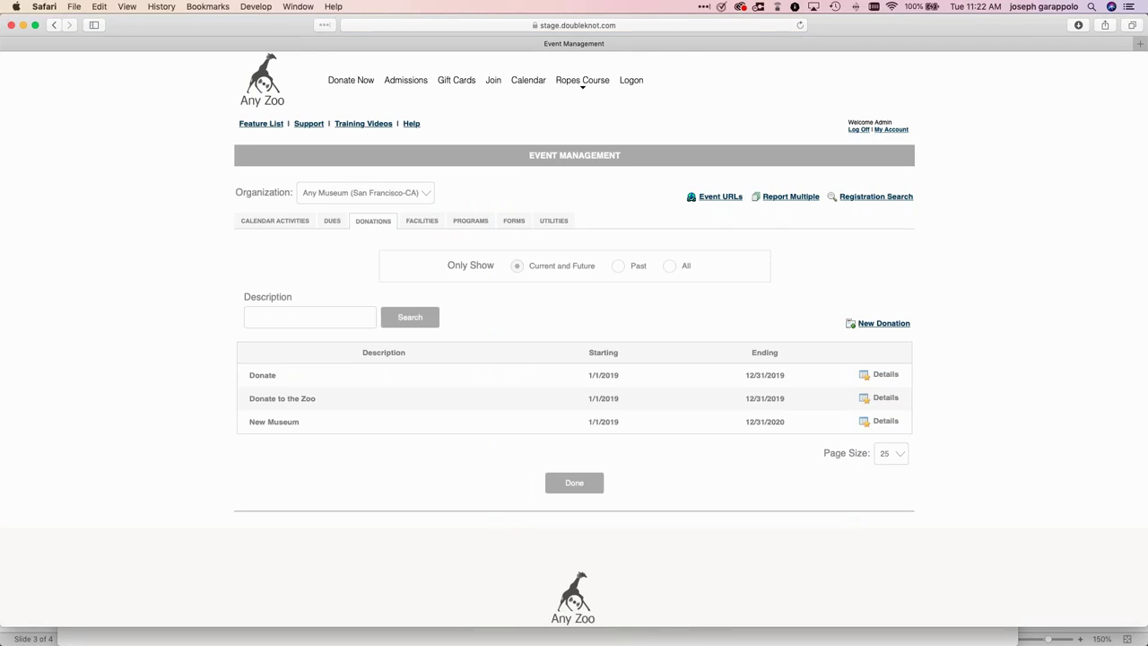
{"action": "left_click", "coordinate": [303, 400]}
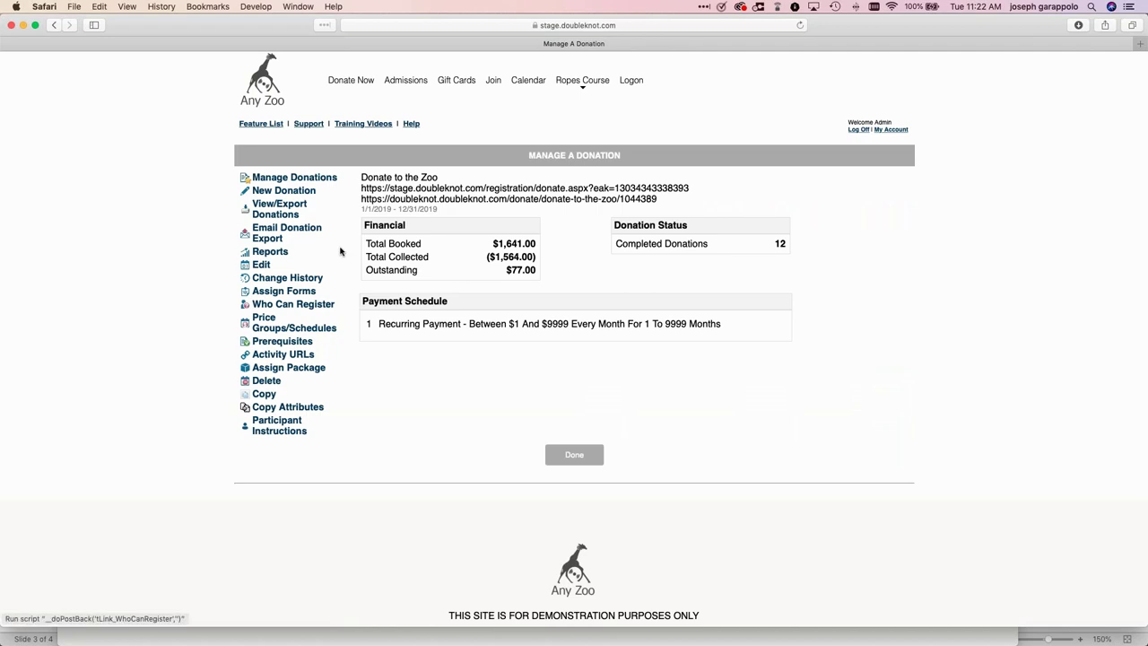
{"action": "left_click", "coordinate": [325, 181]}
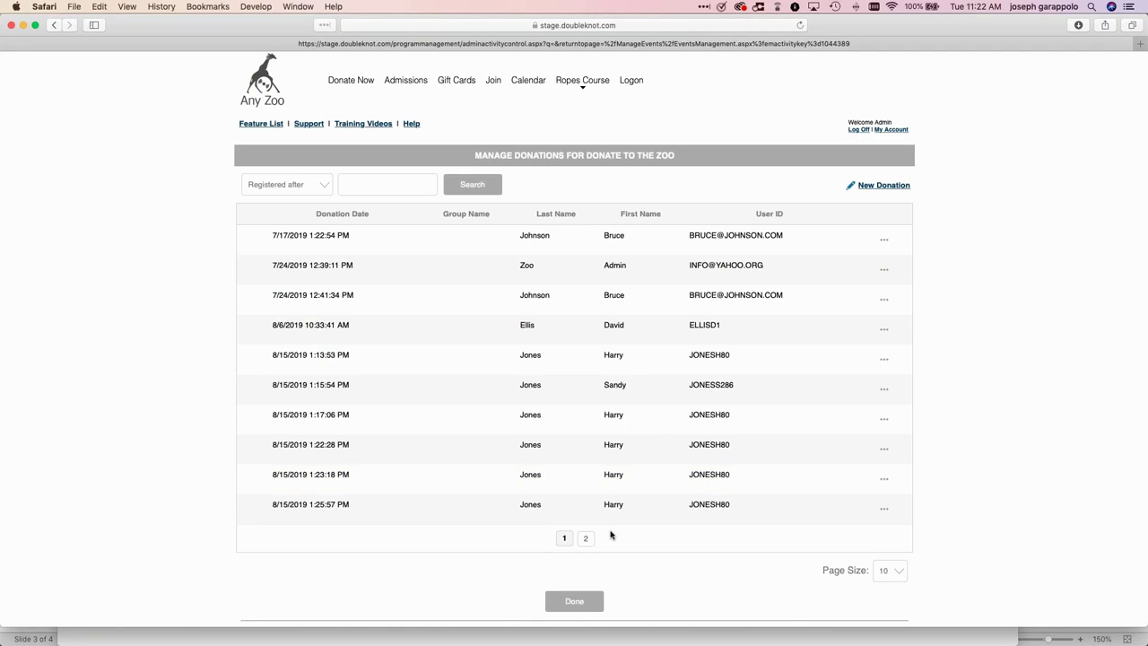
- Issue the receipt for the 9/10/2019 donation from its payment details and open the attached "Thank for your gift" letter
{"action": "left_click", "coordinate": [586, 537]}
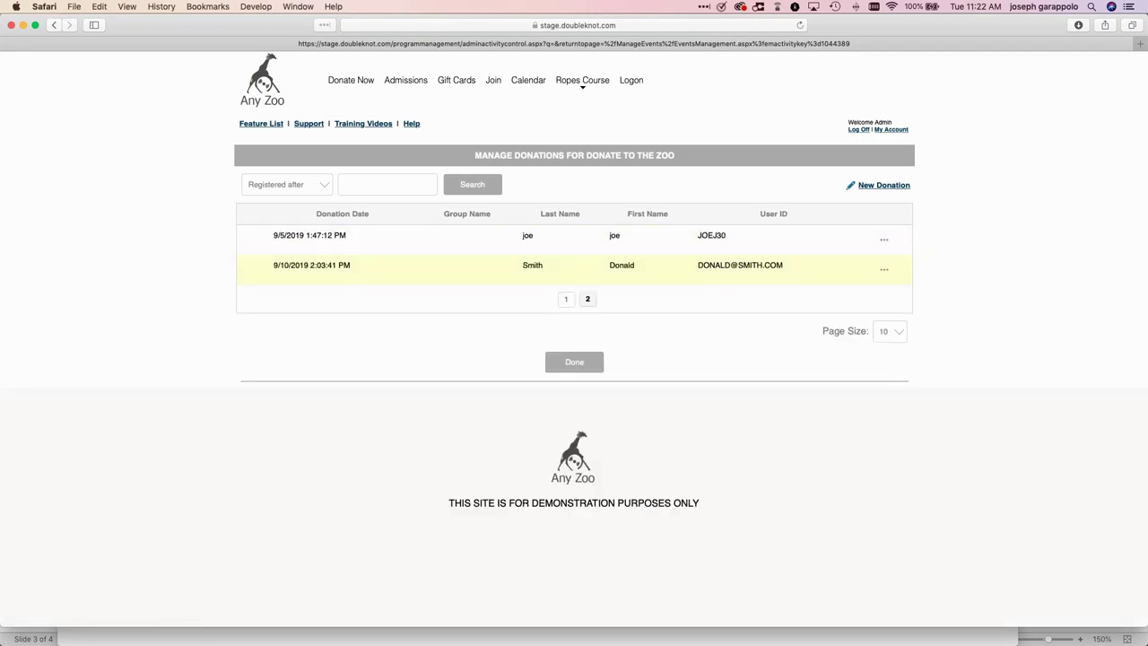
{"action": "left_click", "coordinate": [885, 270]}
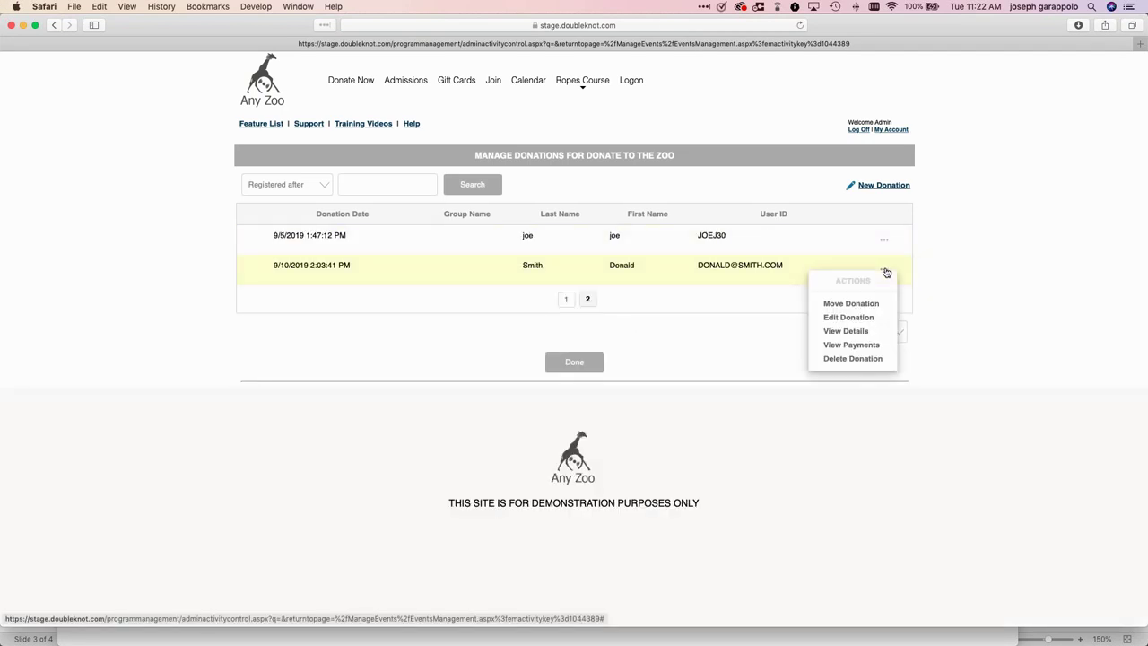
{"action": "left_click", "coordinate": [851, 345]}
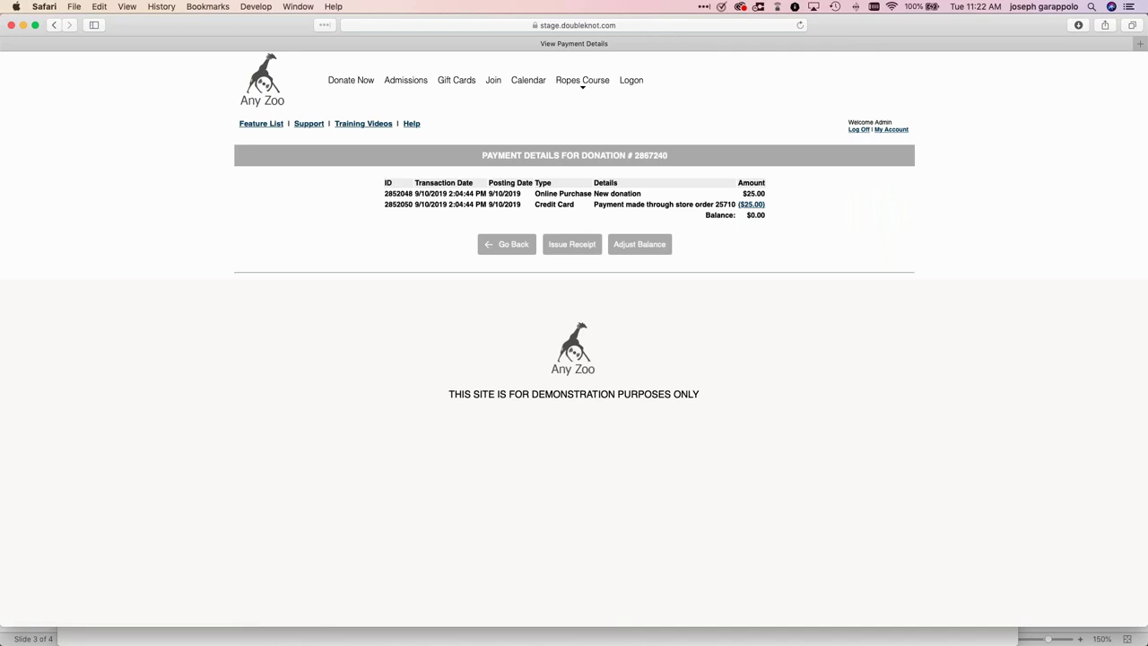
{"action": "left_click", "coordinate": [571, 246]}
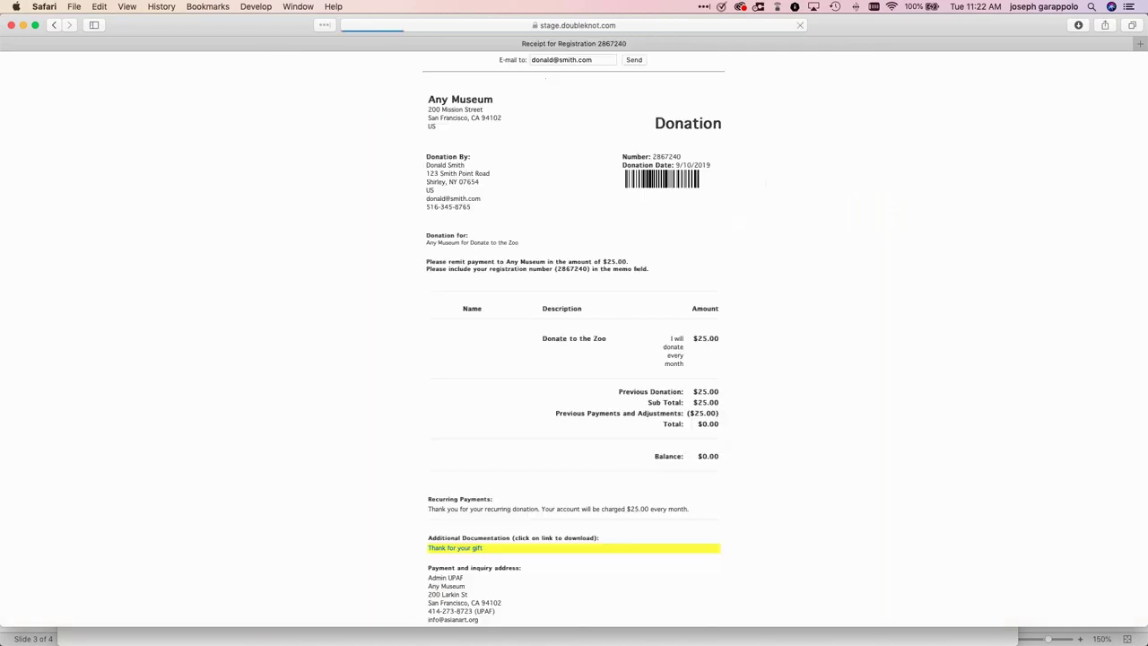
{"action": "scroll", "coordinate": [247, 308], "scroll_direction": "down", "scroll_amount": 3}
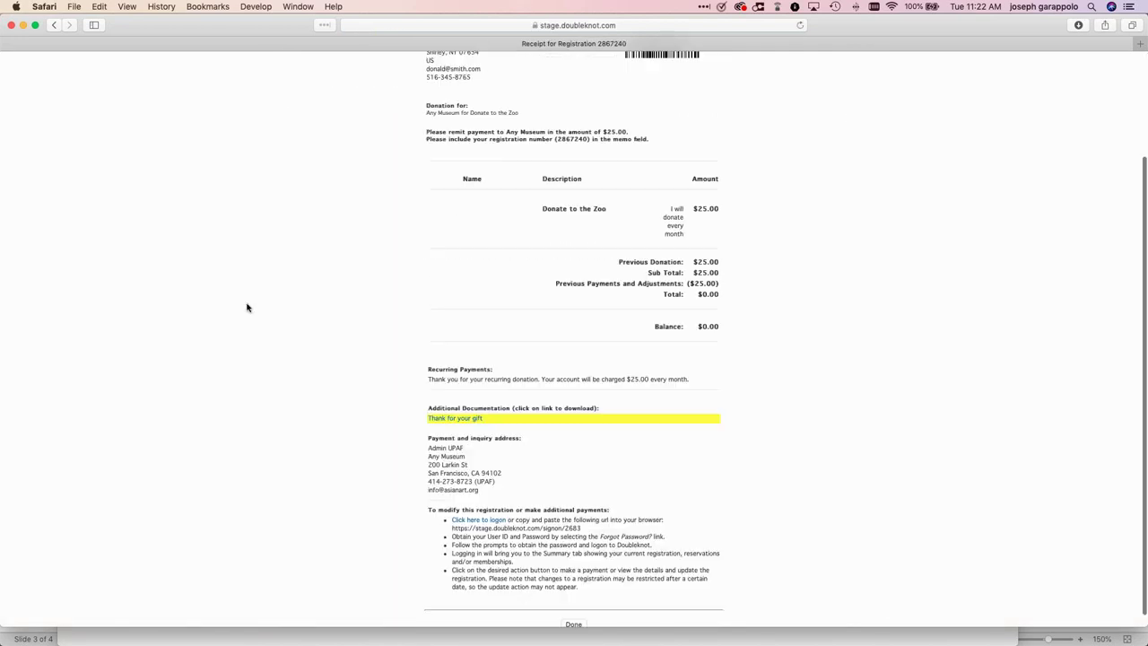
{"action": "left_click", "coordinate": [465, 418]}
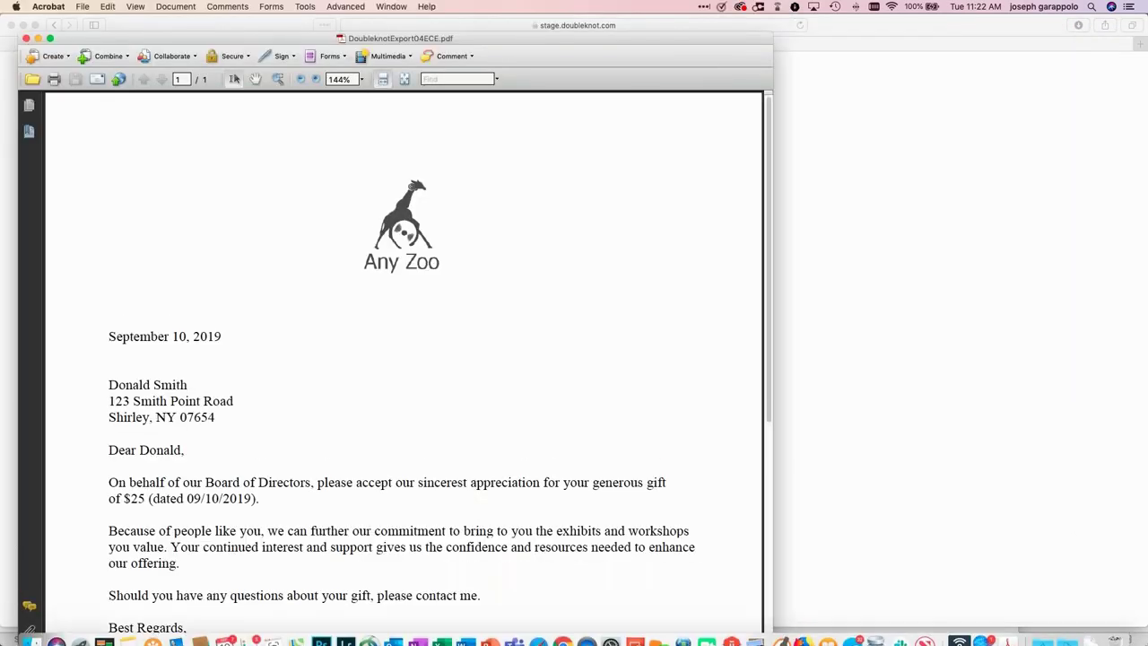
- Examine the merged donor name, address, gift amount, gift date and signature in the generated thank-you letter
{"action": "mouse_move", "coordinate": [404, 228]}
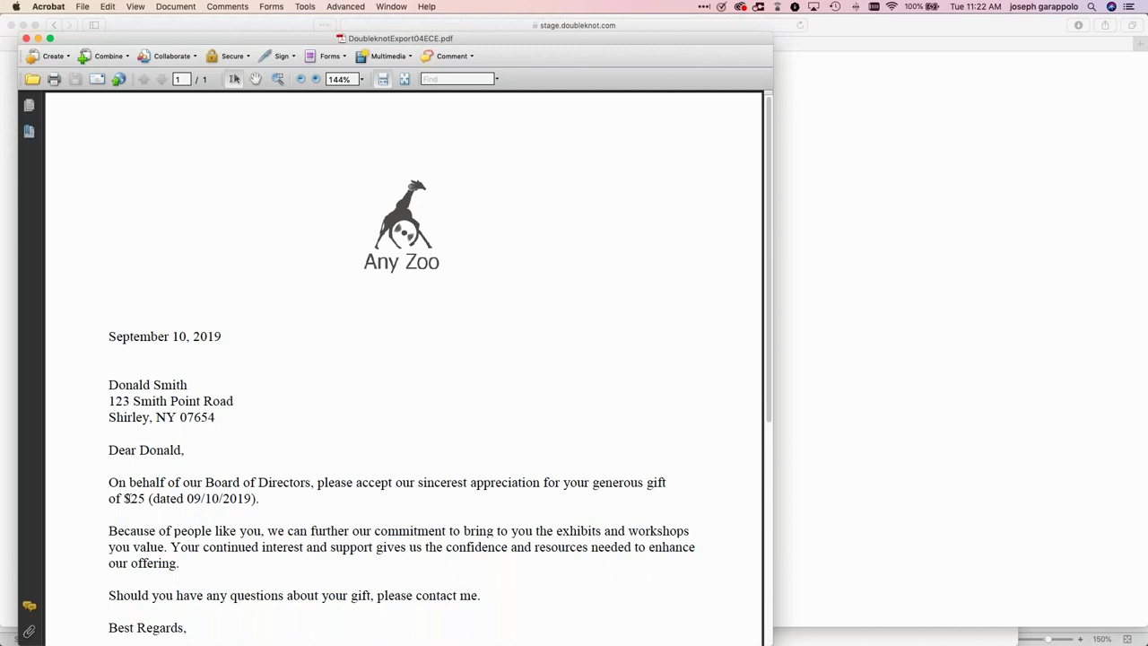
{"action": "scroll", "coordinate": [102, 630], "scroll_direction": "down", "scroll_amount": 5}
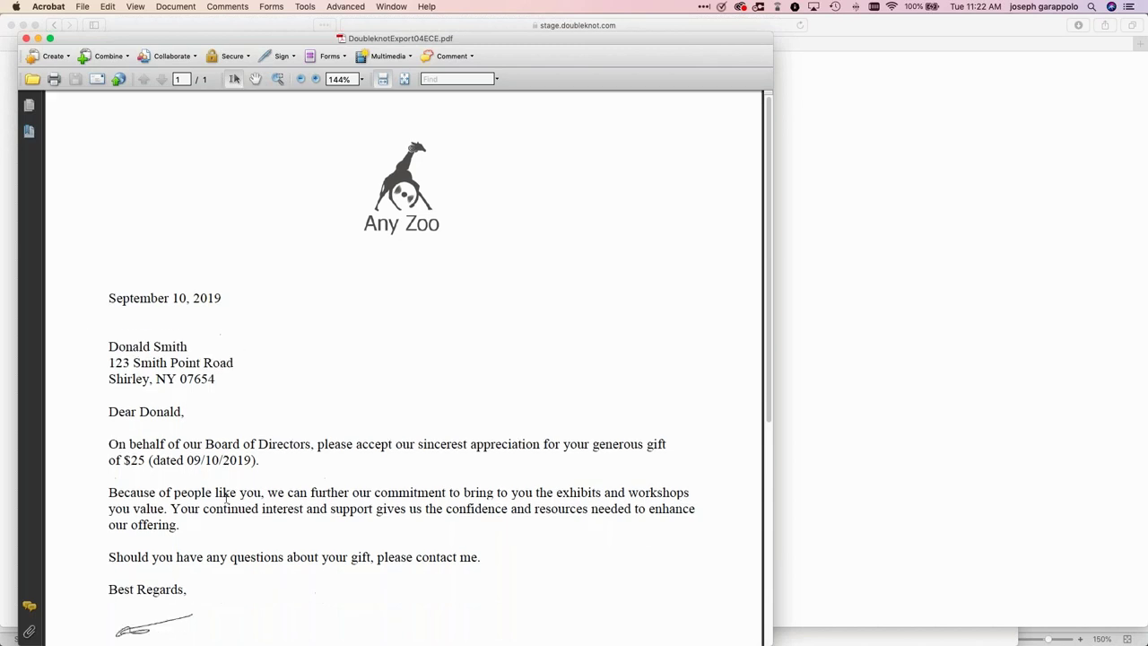
{"action": "scroll", "coordinate": [404, 367], "scroll_direction": "down", "scroll_amount": 4}
{"action": "scroll", "coordinate": [404, 368], "scroll_direction": "up", "scroll_amount": 8}
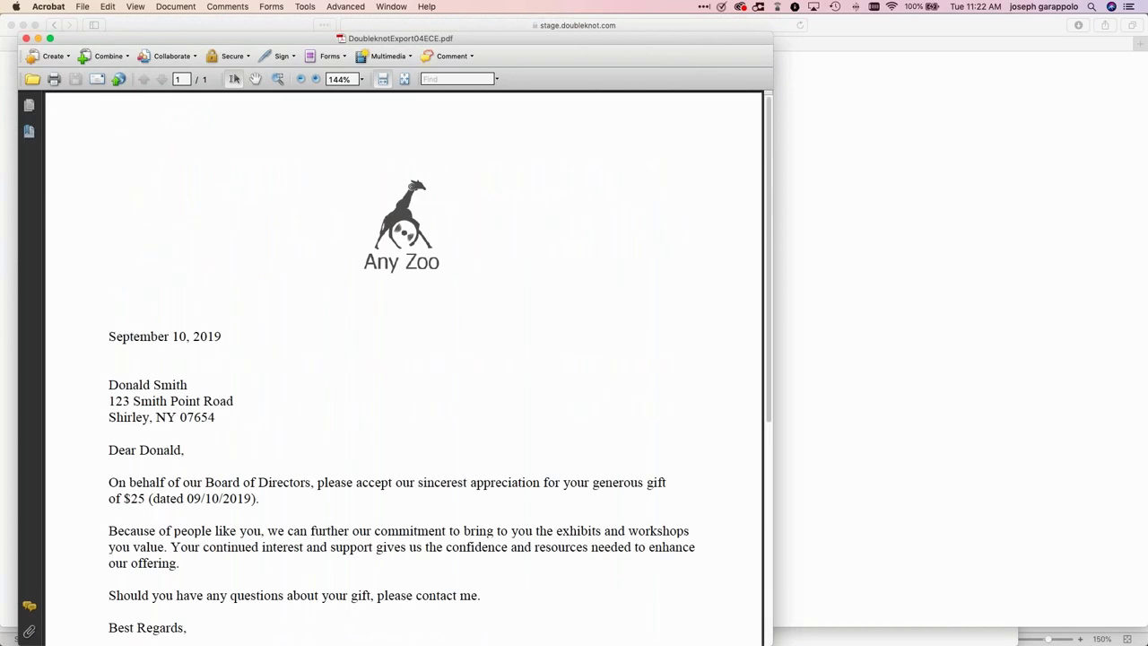
{"action": "scroll", "coordinate": [551, 380], "scroll_direction": "down", "scroll_amount": 8}
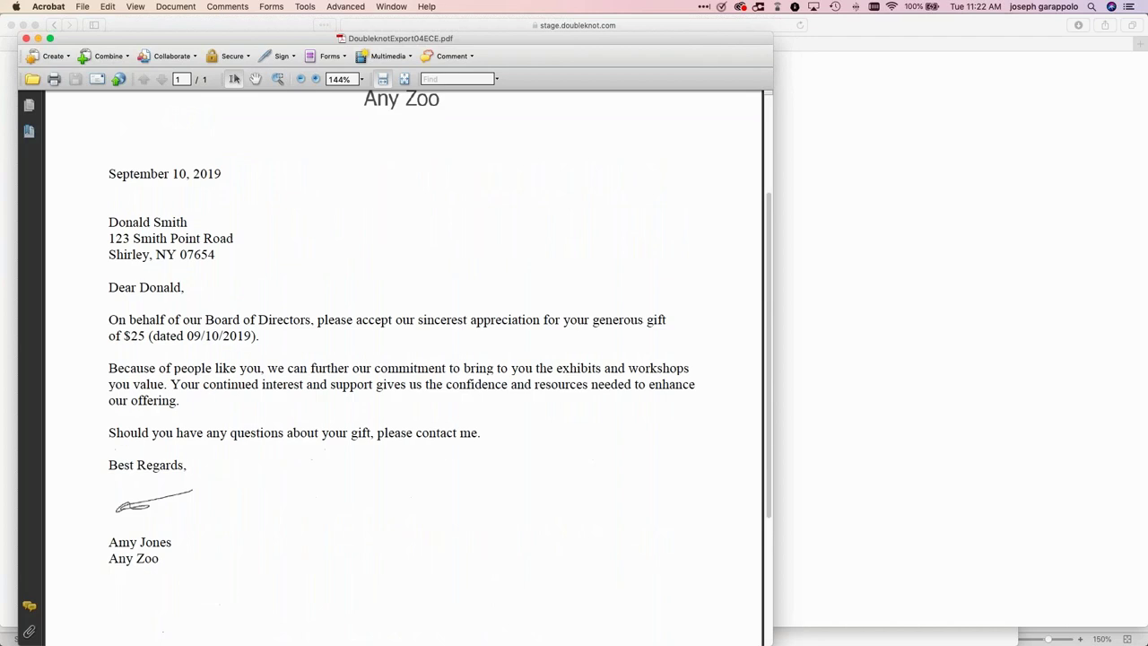
{"action": "scroll", "coordinate": [551, 380], "scroll_direction": "up", "scroll_amount": 8}
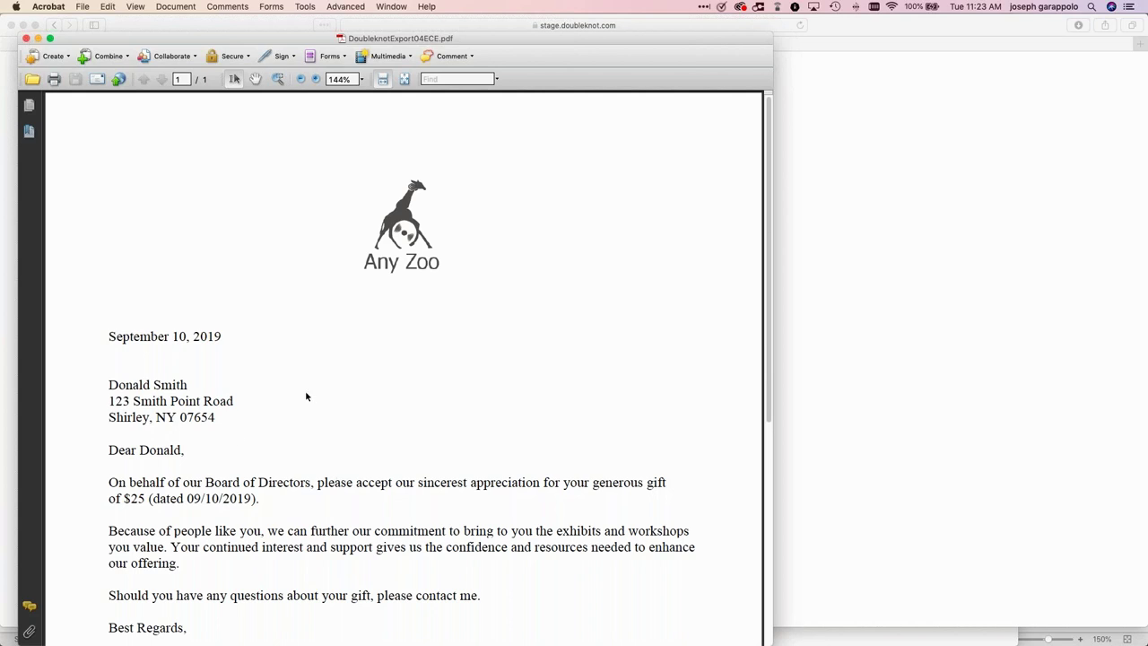
{"action": "scroll", "coordinate": [306, 396], "scroll_direction": "down", "scroll_amount": 2}
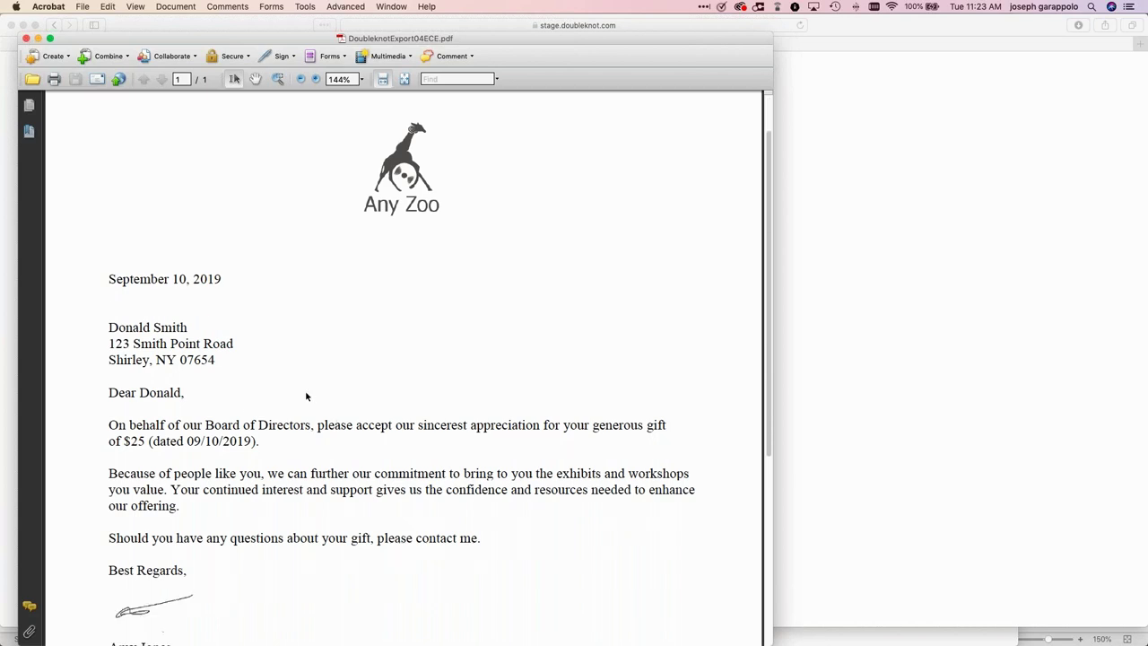
- Close the thank-you letter and its donation receipt, and return to the Feature List
{"action": "left_click", "coordinate": [26, 39]}
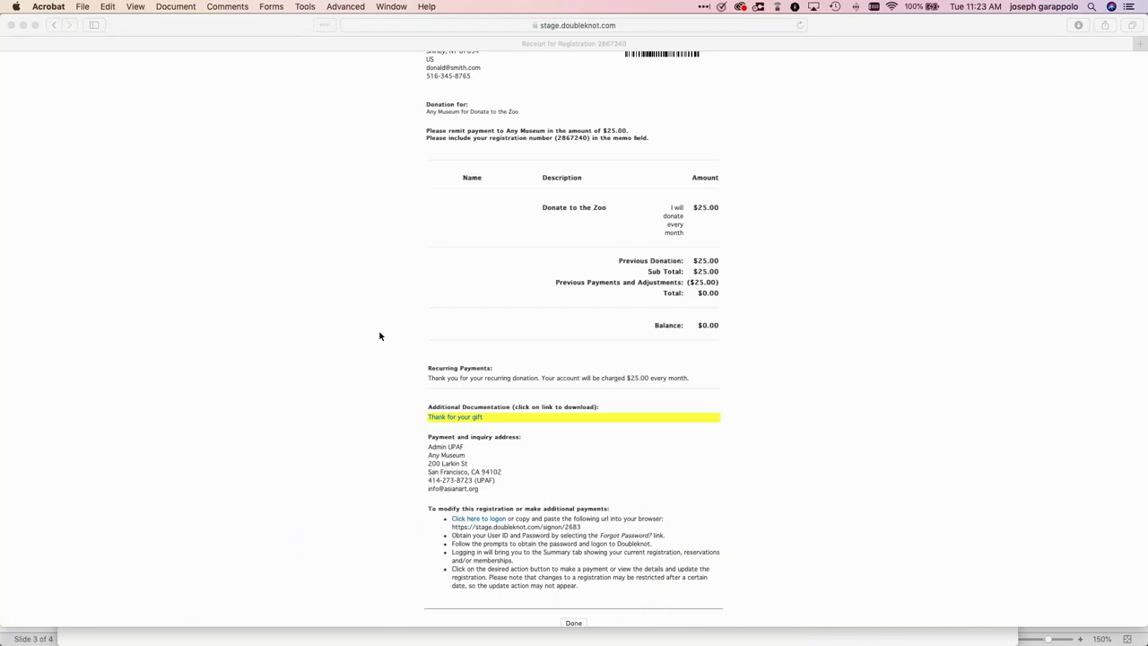
{"action": "scroll", "coordinate": [380, 334], "scroll_direction": "down", "scroll_amount": 1}
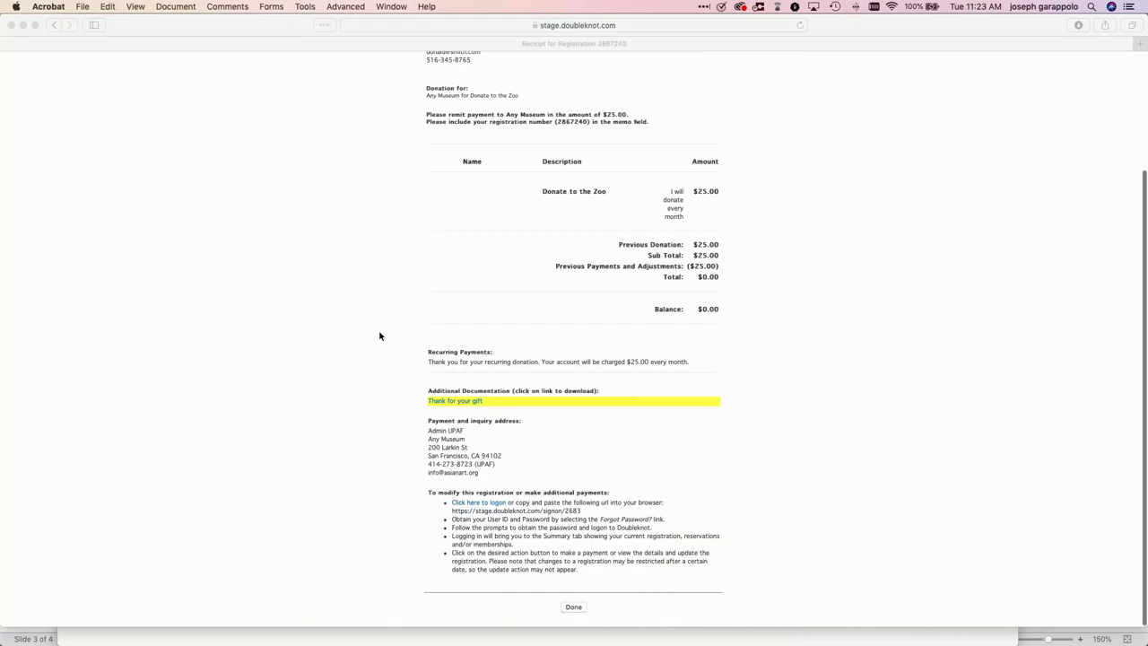
{"action": "left_click", "coordinate": [574, 613]}
{"action": "left_click", "coordinate": [574, 611]}
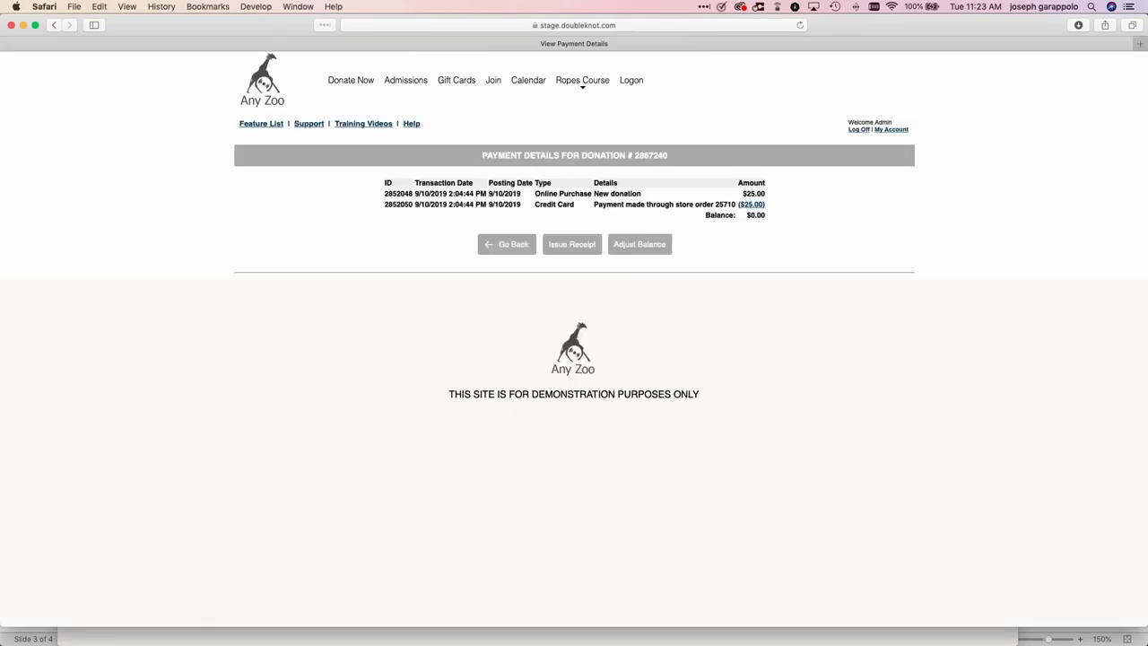
{"action": "left_click", "coordinate": [262, 124]}
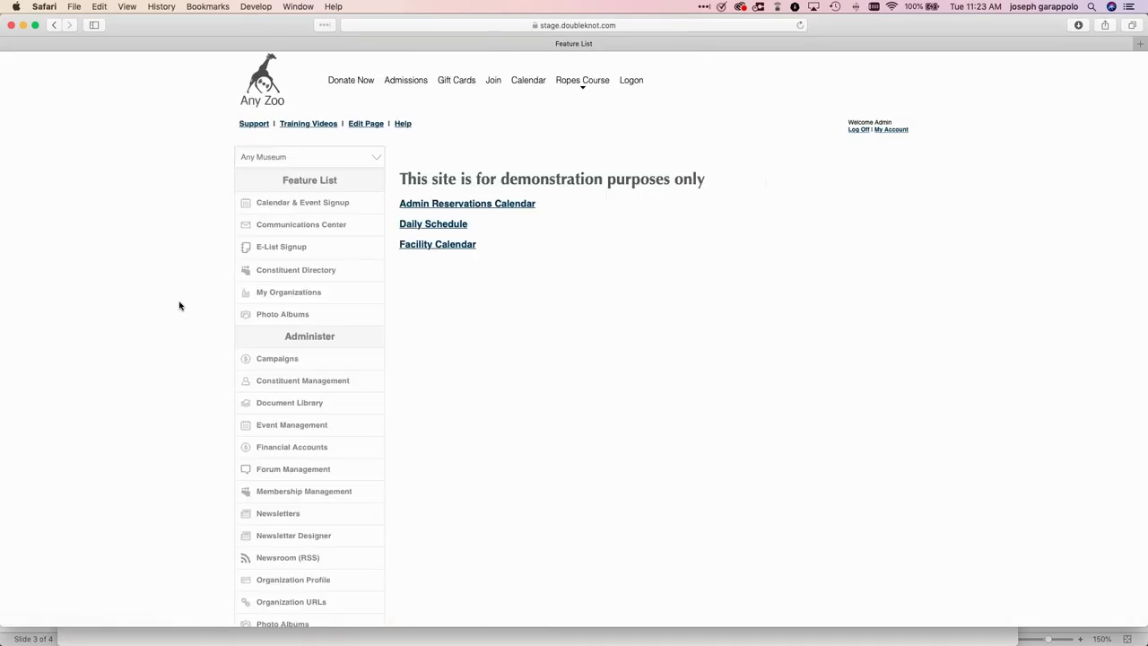
{"action": "scroll", "coordinate": [179, 305], "scroll_direction": "down", "scroll_amount": 5}
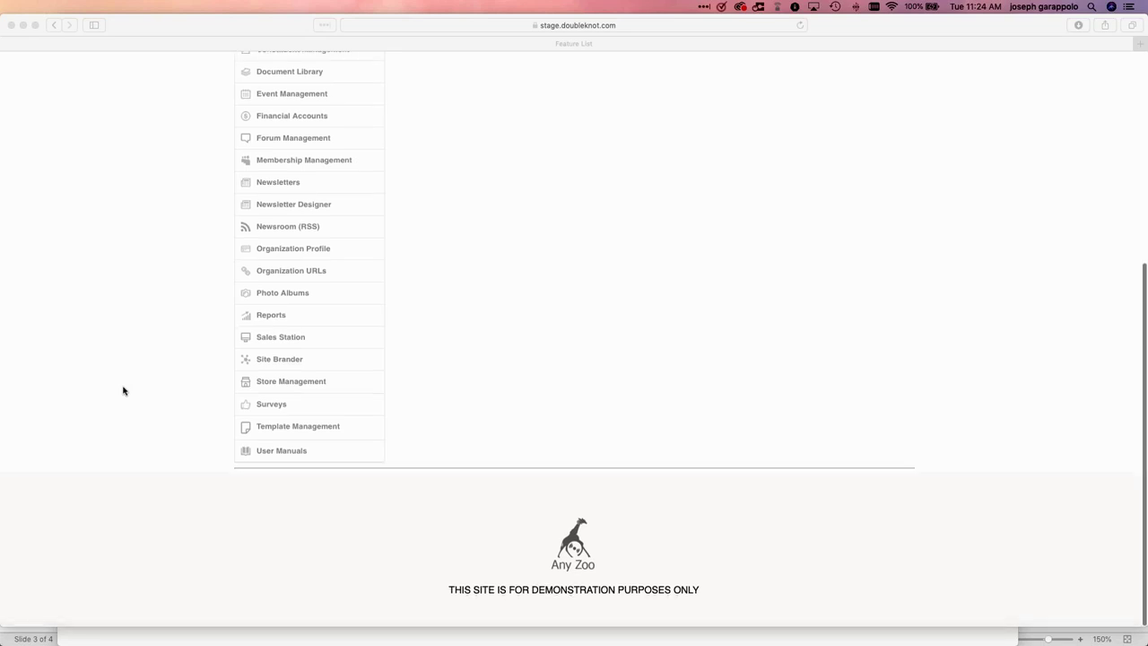
{"action": "scroll", "coordinate": [123, 391], "scroll_direction": "up", "scroll_amount": 5}
{"action": "scroll", "coordinate": [123, 386], "scroll_direction": "down", "scroll_amount": 5}
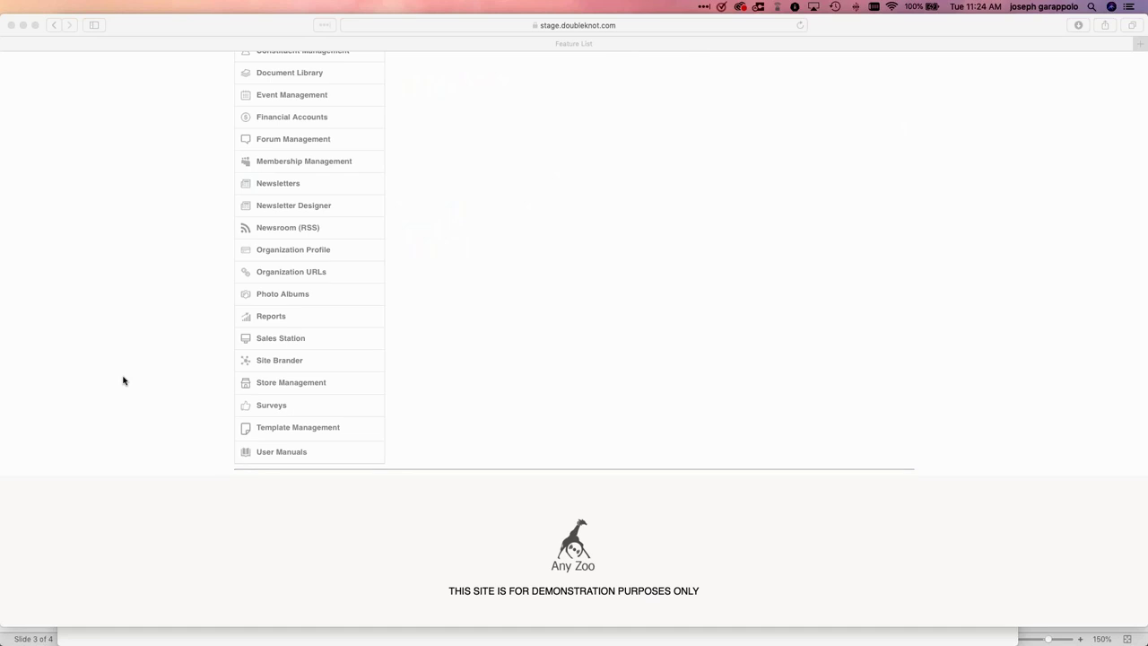
{"action": "scroll", "coordinate": [122, 380], "scroll_direction": "up", "scroll_amount": 5}
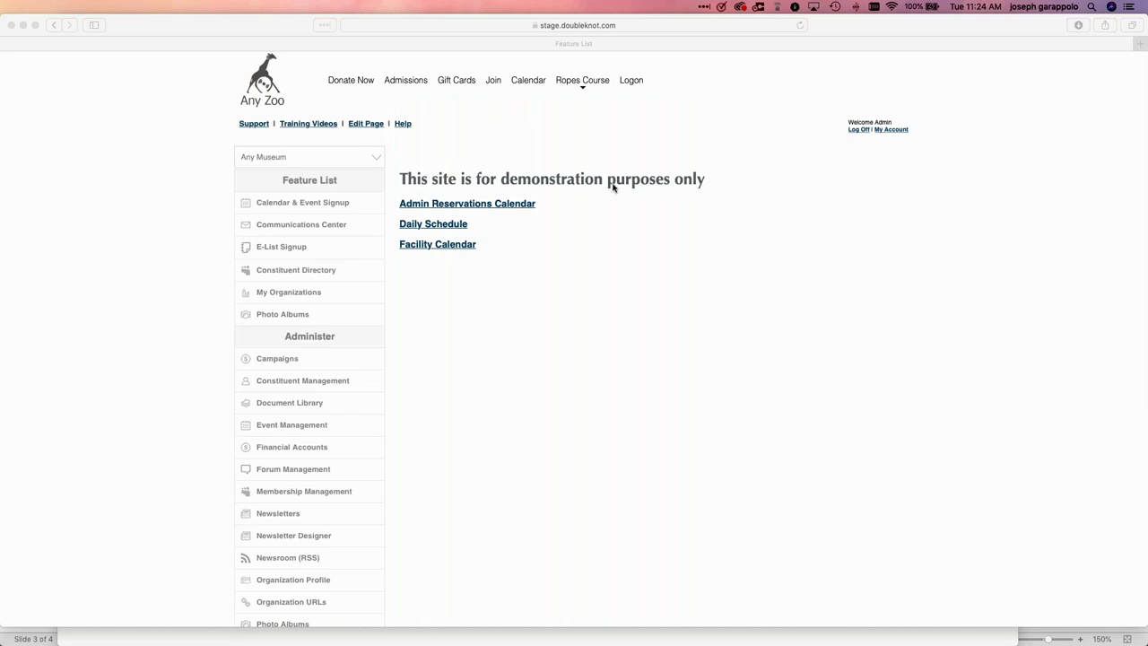
- Start a one-time $25 donation for a new purchaser and mark it as given in honor or memory of someone
{"action": "left_click", "coordinate": [359, 83]}
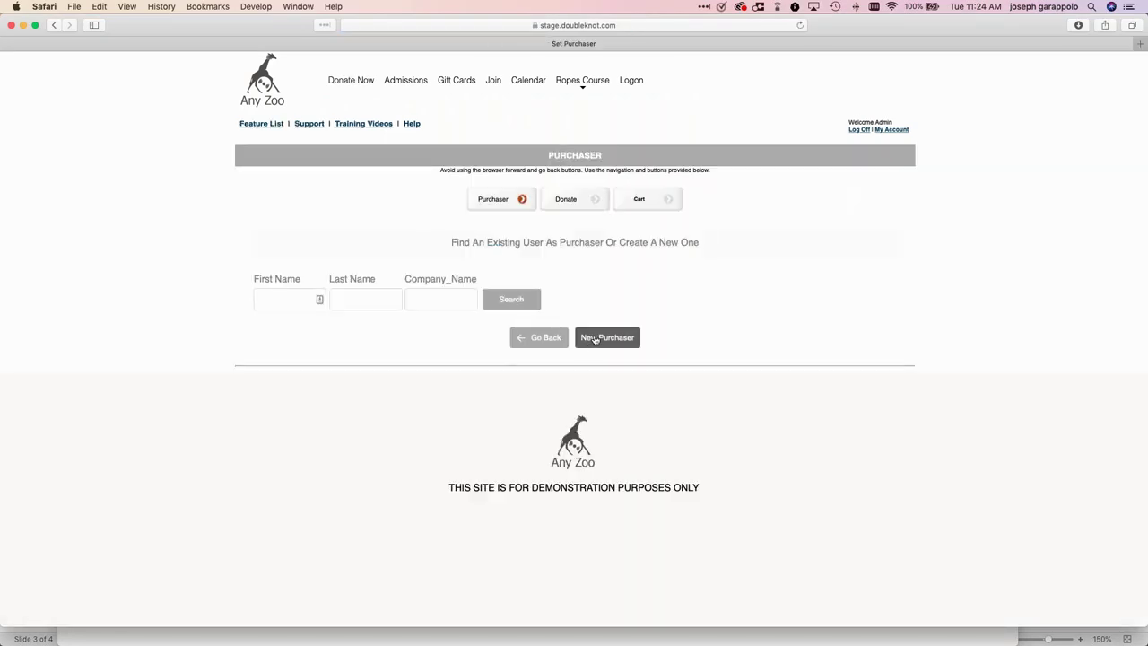
{"action": "left_click", "coordinate": [595, 339]}
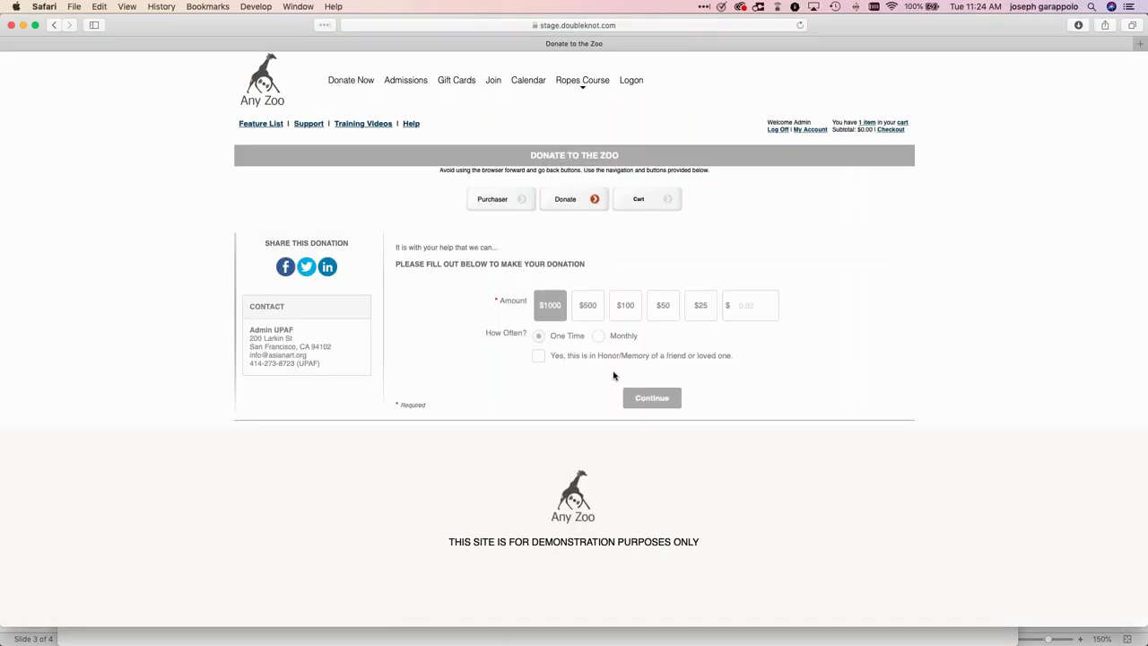
{"action": "left_click", "coordinate": [701, 306]}
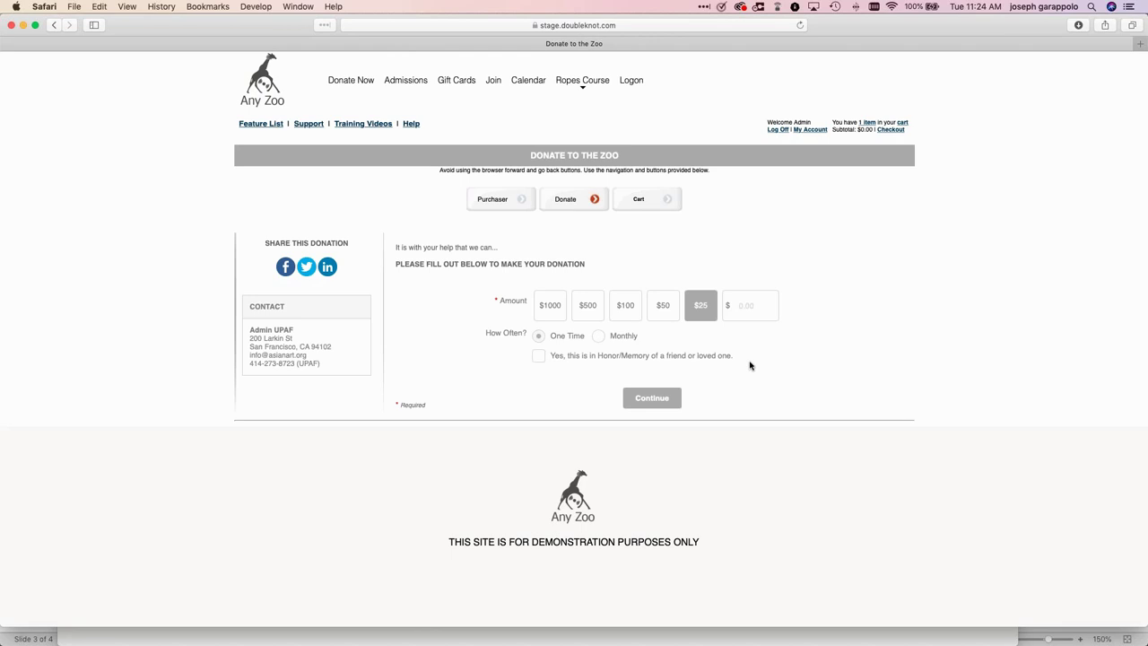
{"action": "left_click", "coordinate": [539, 357]}
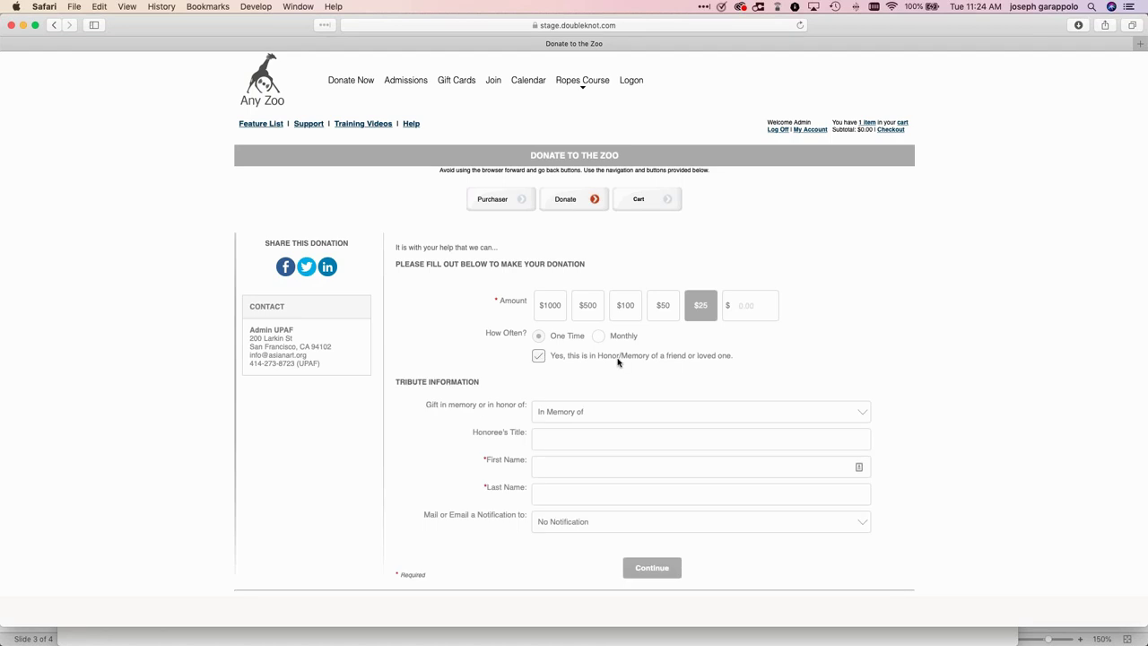
- Try the In Honor of tribute type, return the gift to In Memory of, and select the honoree's title for entry
{"action": "left_click", "coordinate": [596, 417]}
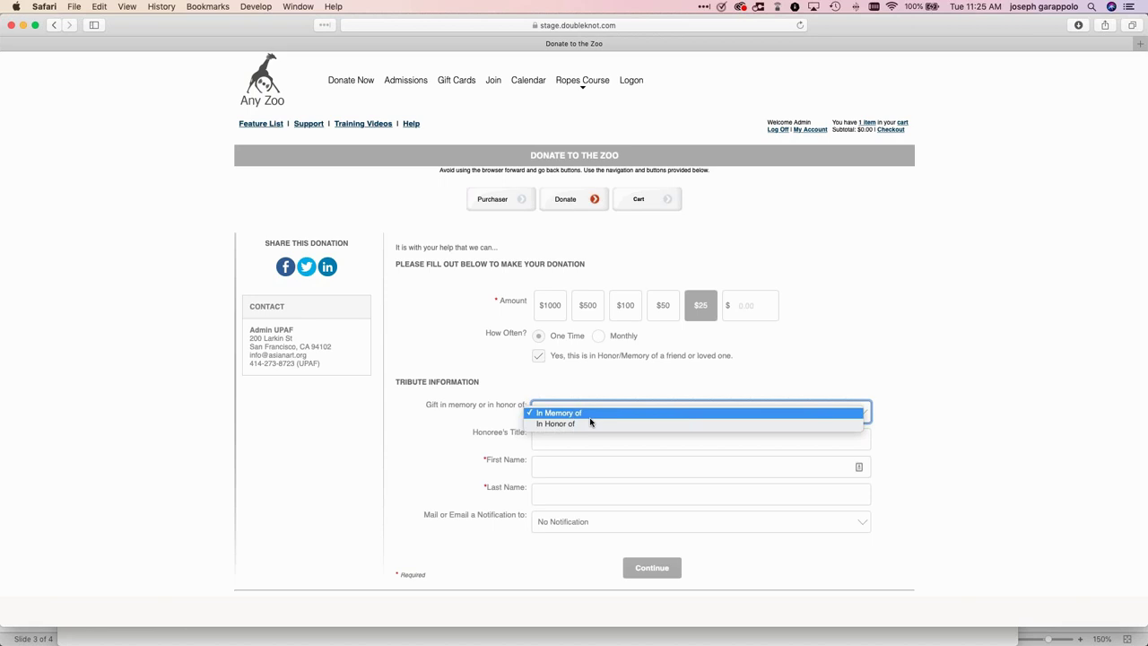
{"action": "left_click", "coordinate": [589, 424]}
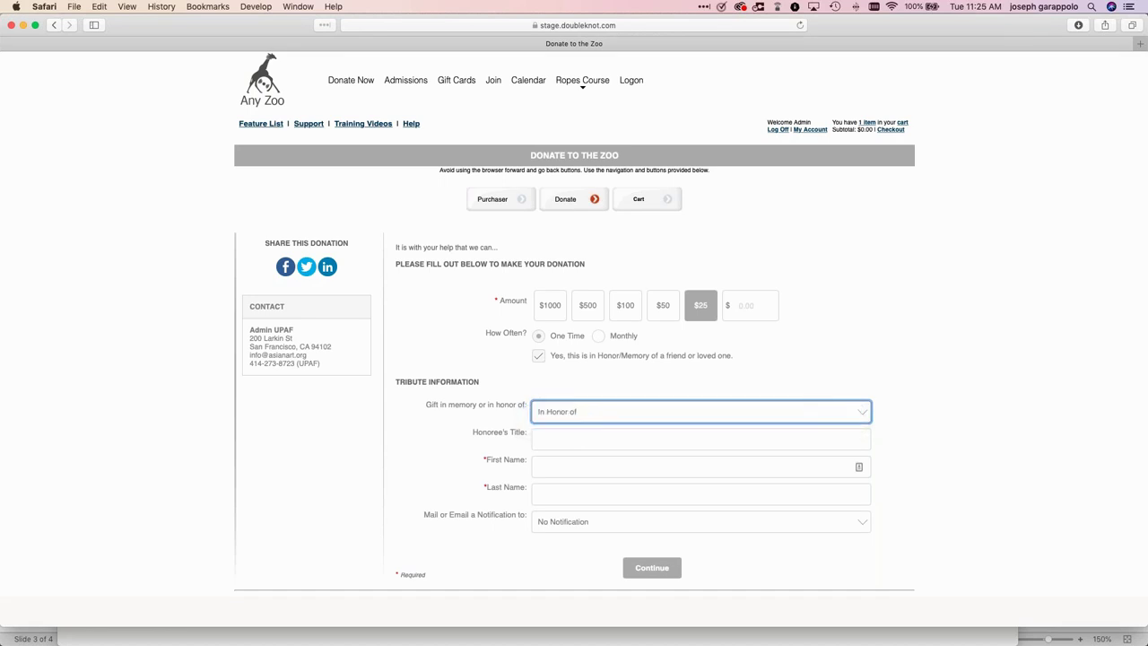
{"action": "left_click", "coordinate": [581, 412]}
{"action": "left_click", "coordinate": [579, 403]}
{"action": "left_click", "coordinate": [555, 441]}
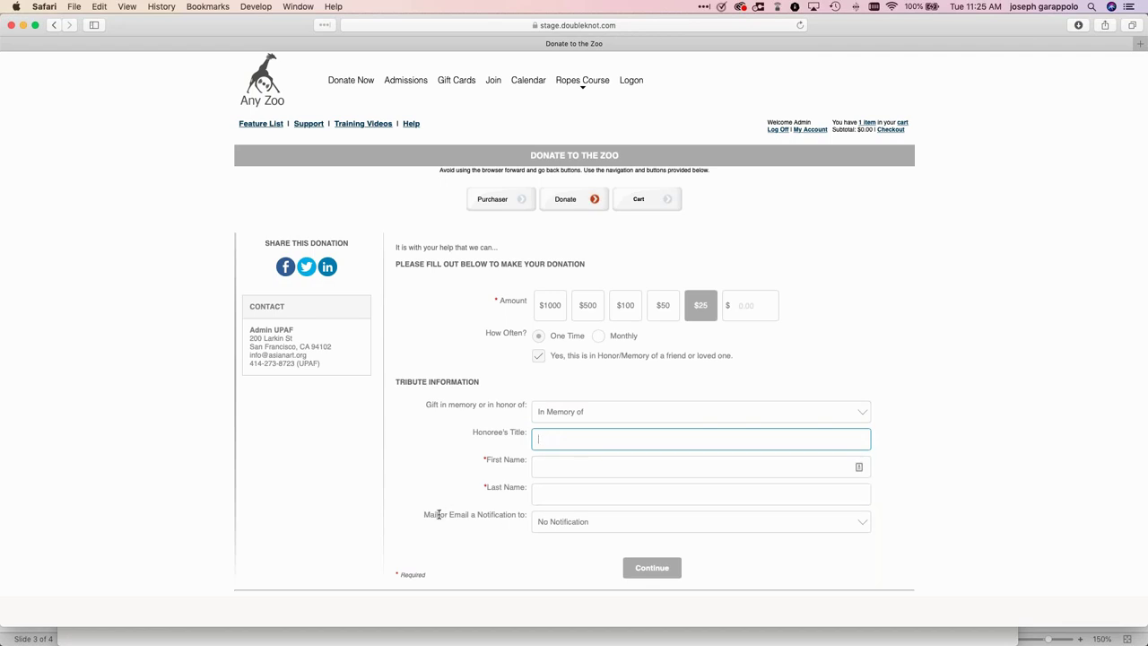
- Set the tribute's notification method to Mail Notification
{"action": "left_click", "coordinate": [589, 522]}
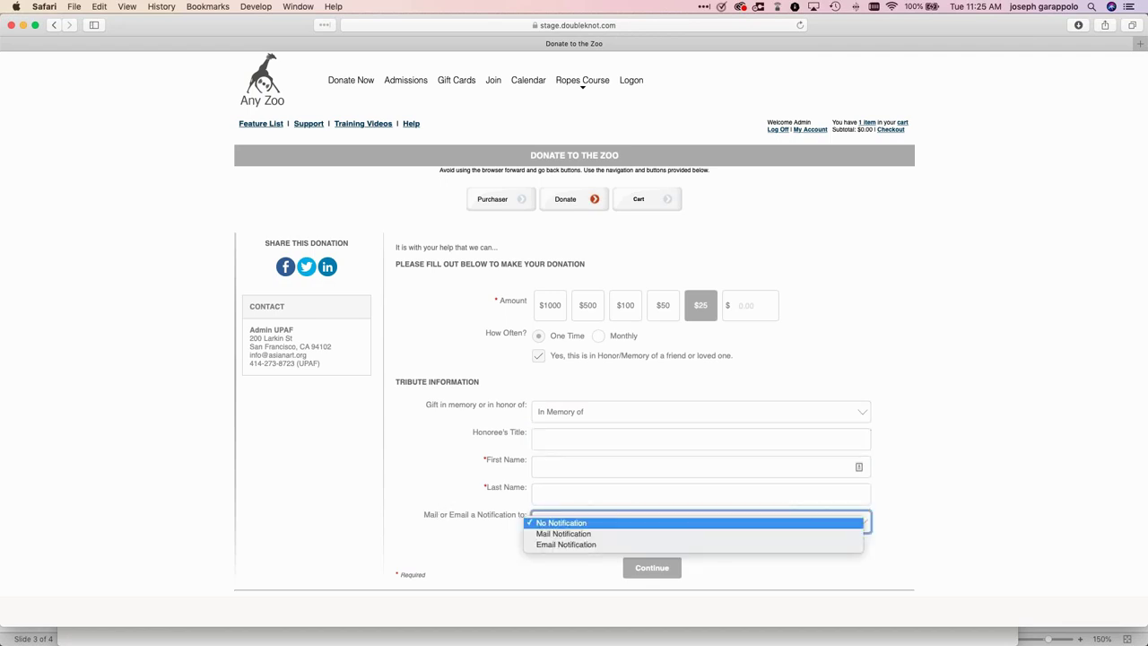
{"action": "left_click", "coordinate": [580, 535]}
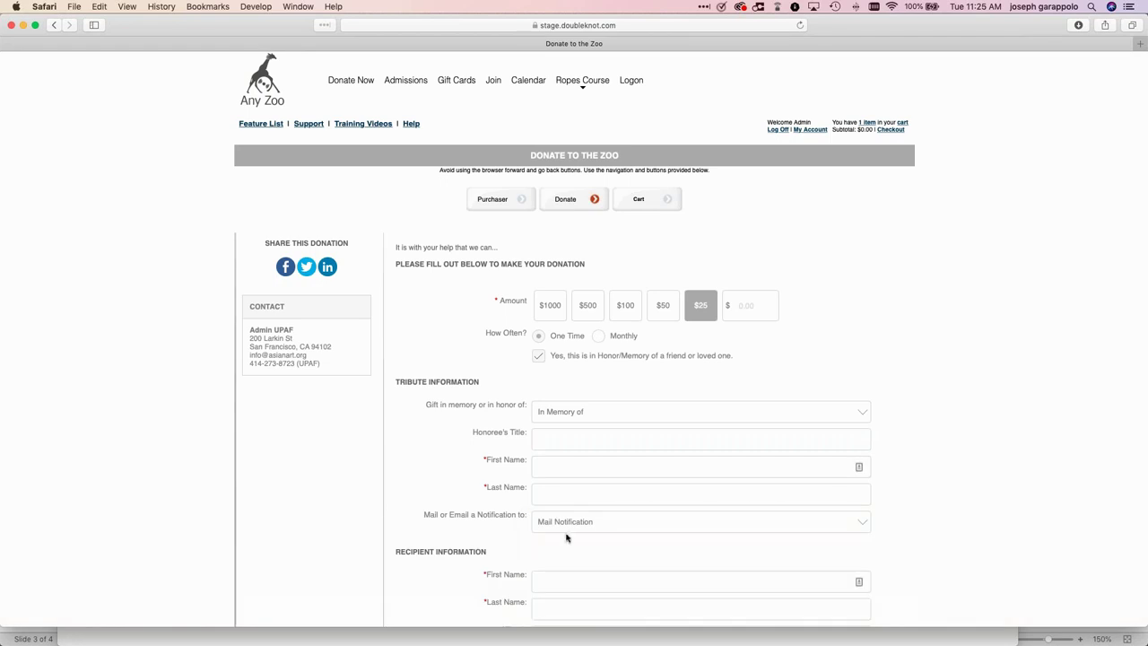
{"action": "scroll", "coordinate": [379, 505], "scroll_direction": "down", "scroll_amount": 2}
{"action": "scroll", "coordinate": [379, 504], "scroll_direction": "down", "scroll_amount": 4}
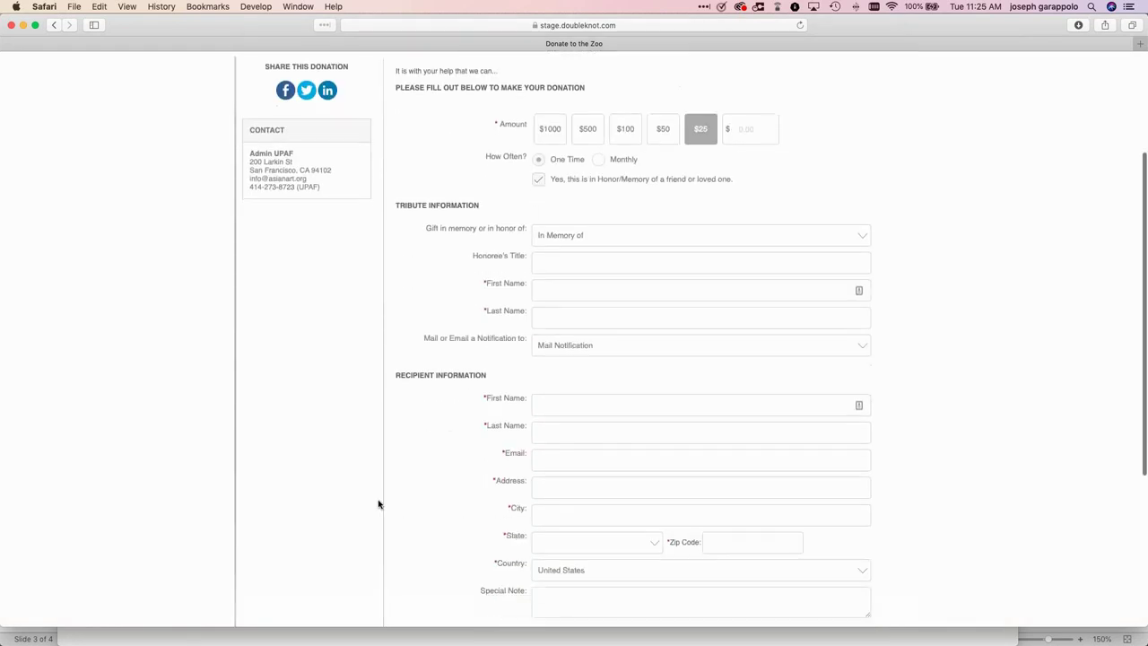
- Look over the recipient's name, email and address fields and the sender's name field for the mailed notification
{"action": "left_click", "coordinate": [549, 404]}
{"action": "scroll", "coordinate": [550, 404], "scroll_direction": "down", "scroll_amount": 3}
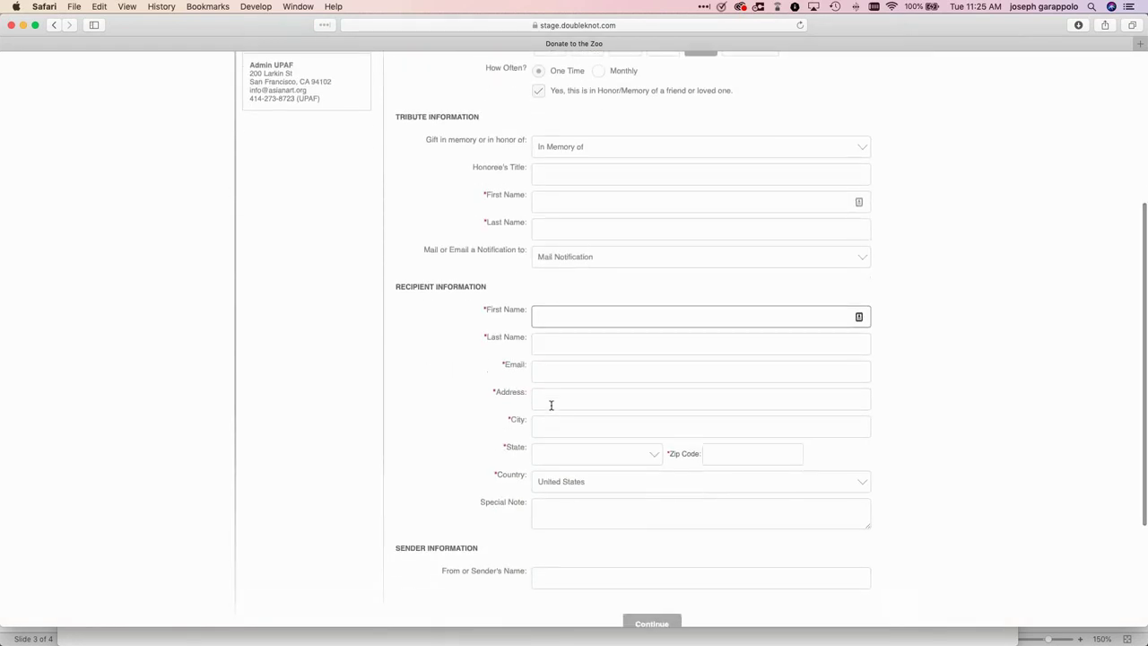
{"action": "key", "text": "Tab"}
{"action": "key", "text": "Tab"}
{"action": "key", "text": "Tab"}
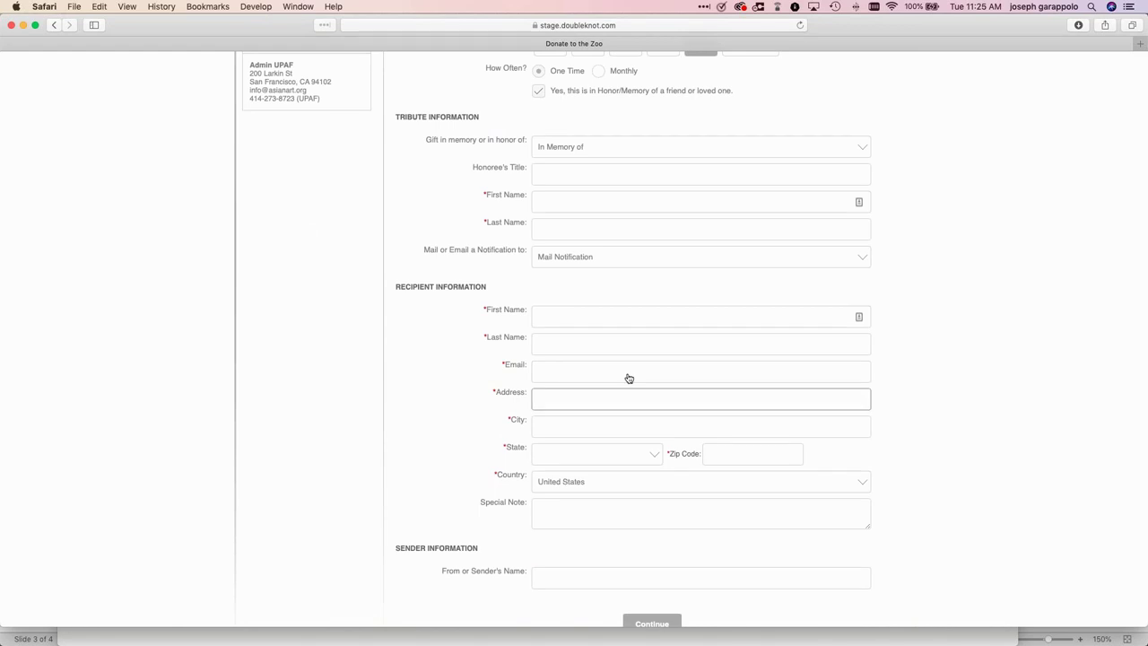
{"action": "left_click", "coordinate": [629, 377]}
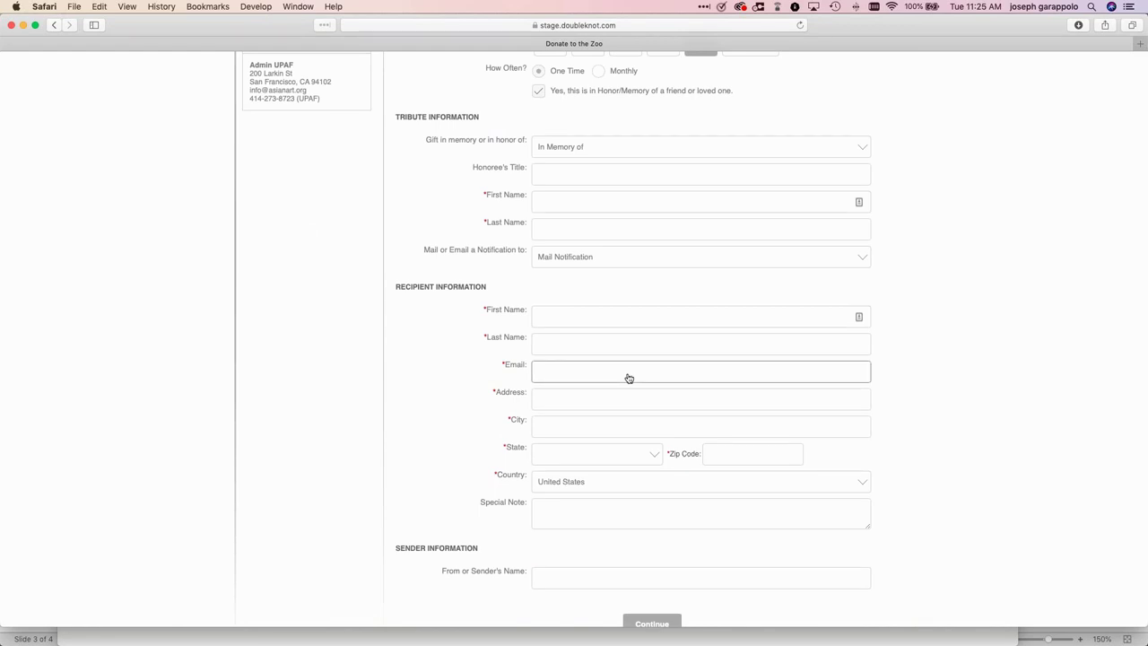
{"action": "key", "text": "shift+Tab"}
{"action": "key", "text": "shift+Tab"}
{"action": "left_click", "coordinate": [414, 407]}
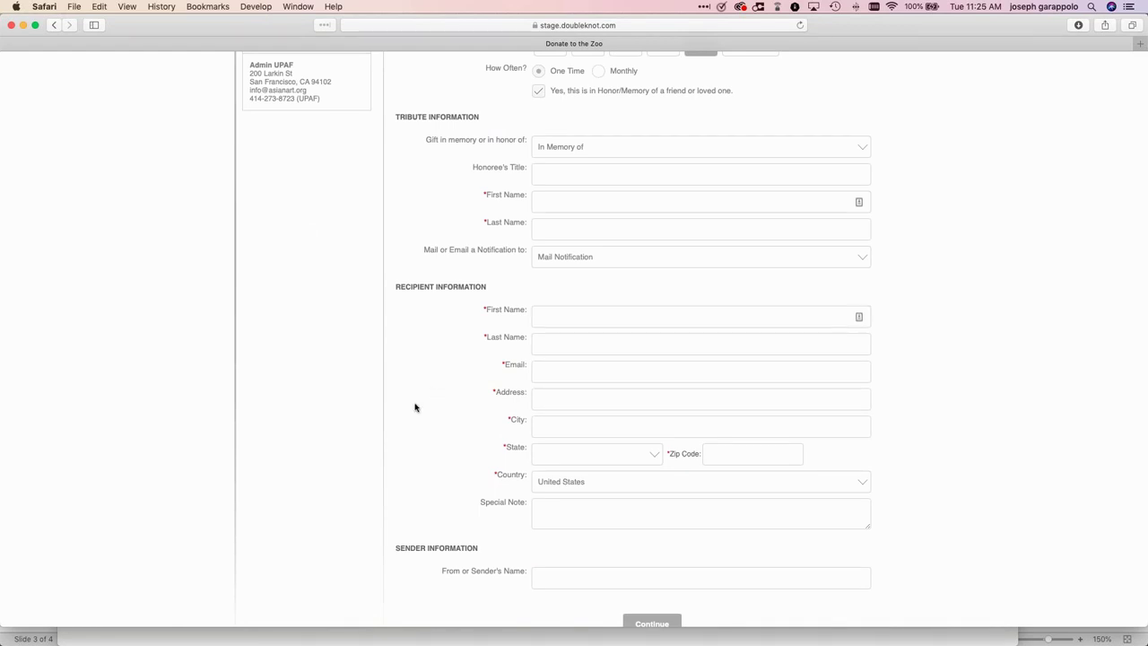
{"action": "left_click", "coordinate": [587, 584]}
{"action": "left_click", "coordinate": [428, 436]}
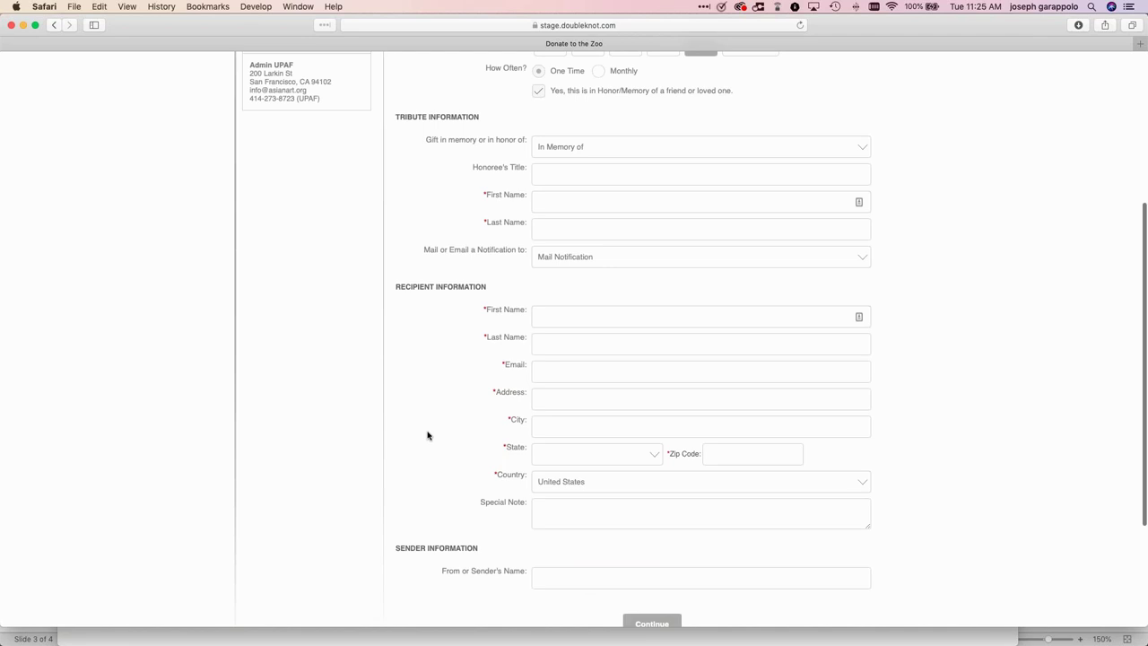
- Change the tribute's notification method to Email Notification and review its recipient and Special Note fields
{"action": "left_click", "coordinate": [569, 259]}
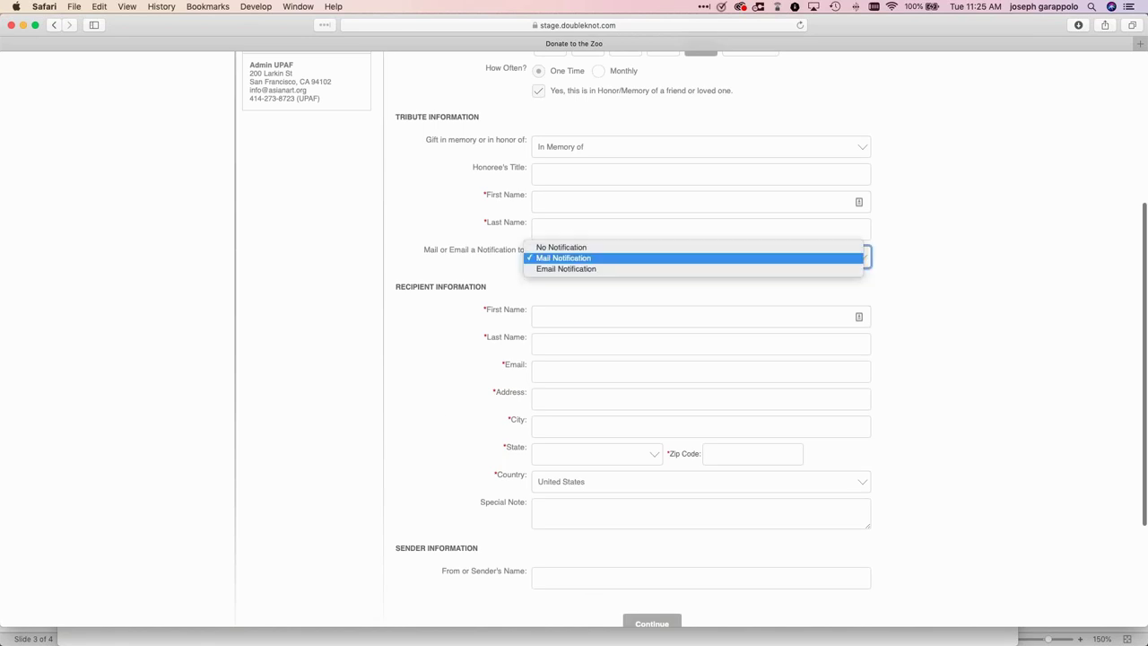
{"action": "left_click", "coordinate": [566, 269]}
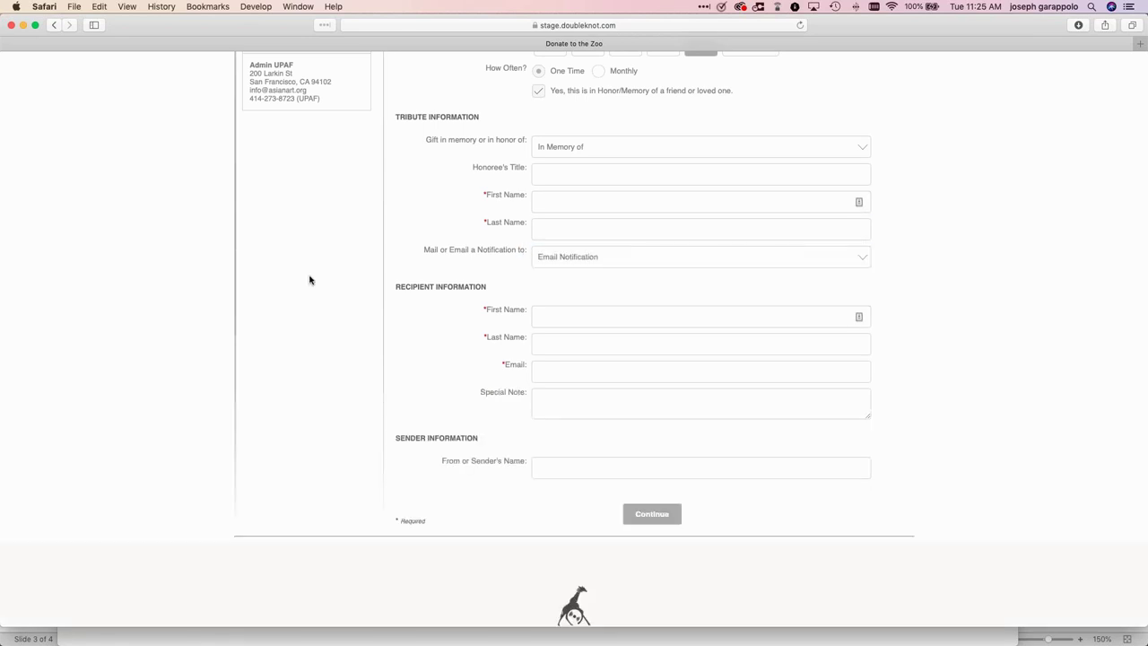
{"action": "scroll", "coordinate": [310, 280], "scroll_direction": "up", "scroll_amount": 3}
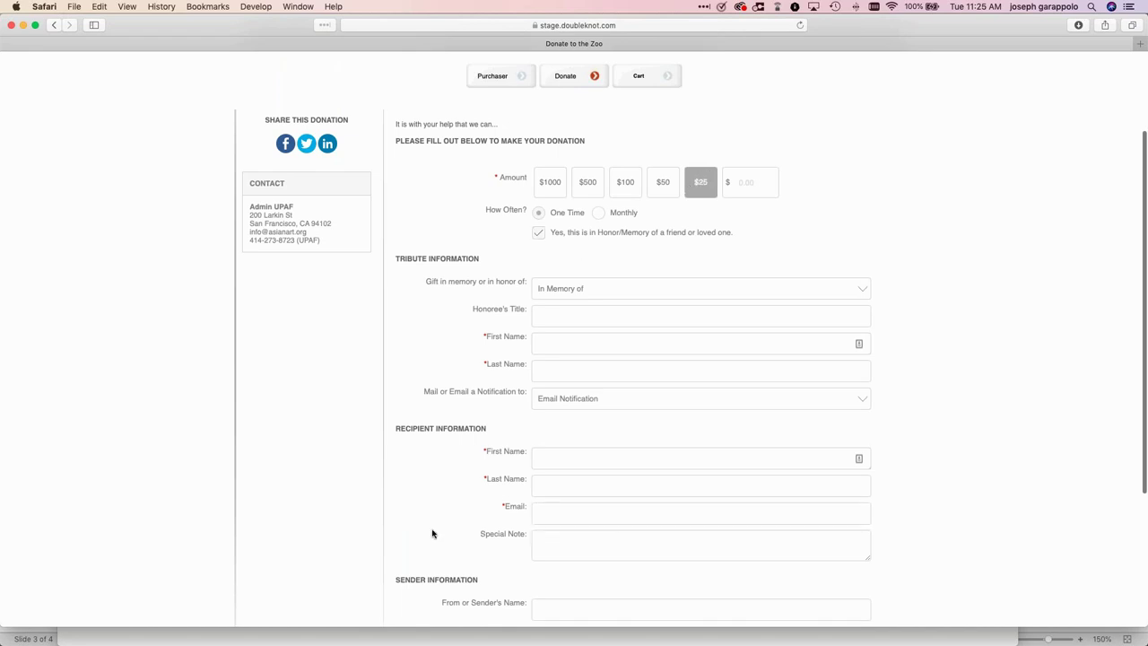
{"action": "scroll", "coordinate": [435, 531], "scroll_direction": "down", "scroll_amount": 2}
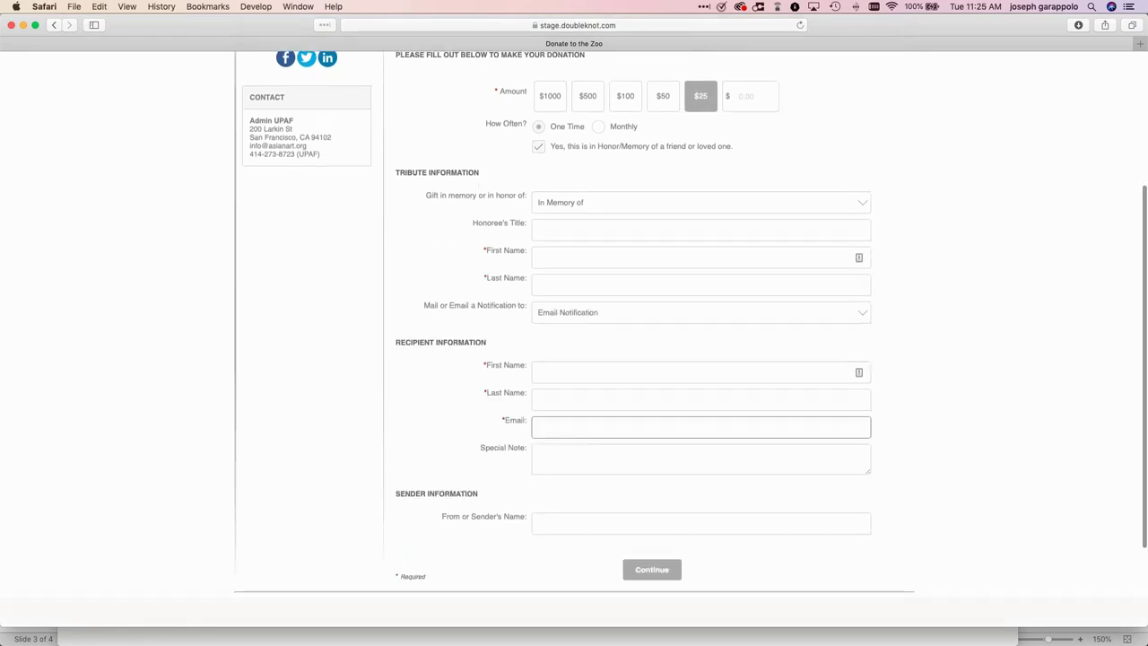
{"action": "left_click", "coordinate": [565, 464]}
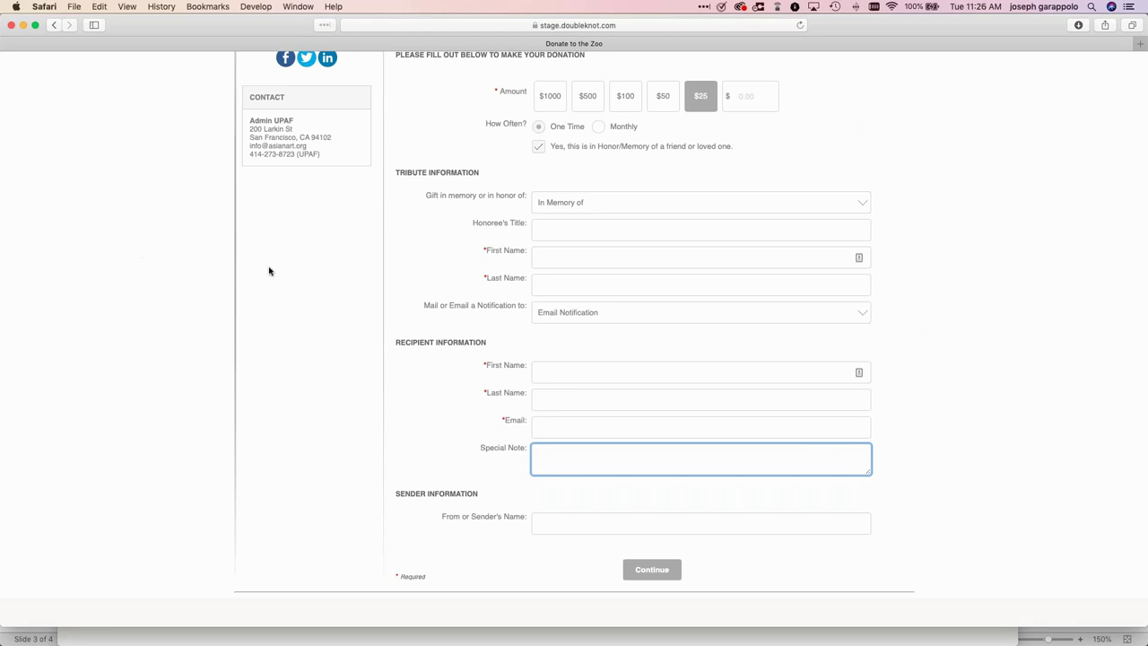
- Leave the donation form and open the Gift and Tribute Information settings of Donate to the Zoo through Event Management
{"action": "scroll", "coordinate": [334, 266], "scroll_direction": "up", "scroll_amount": 5}
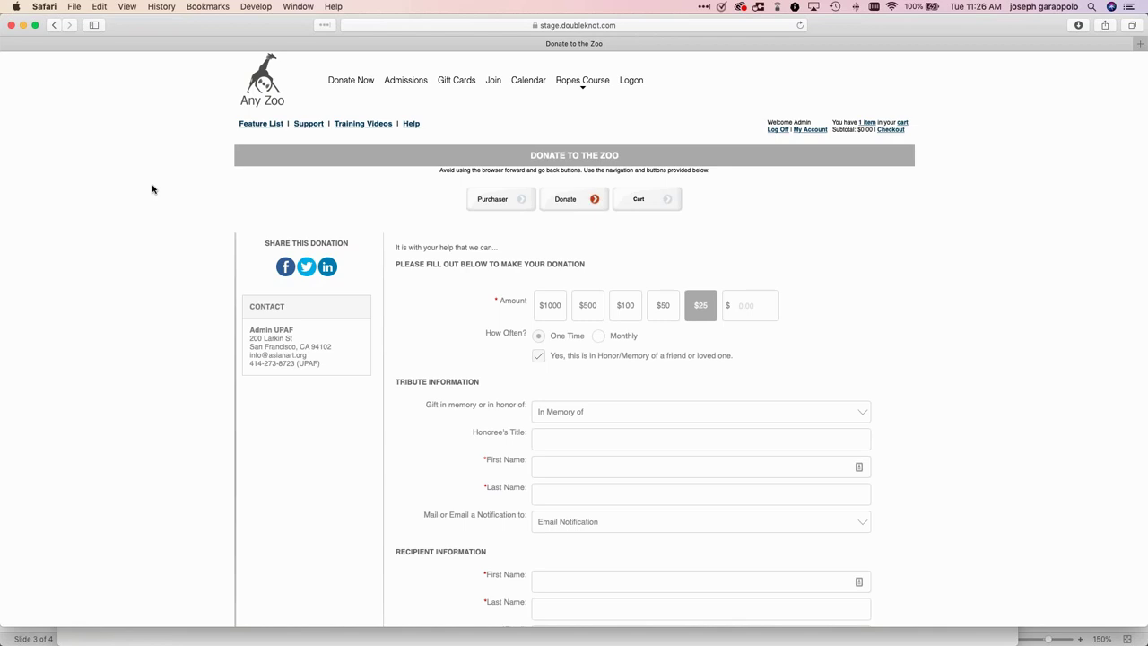
{"action": "left_click", "coordinate": [266, 126]}
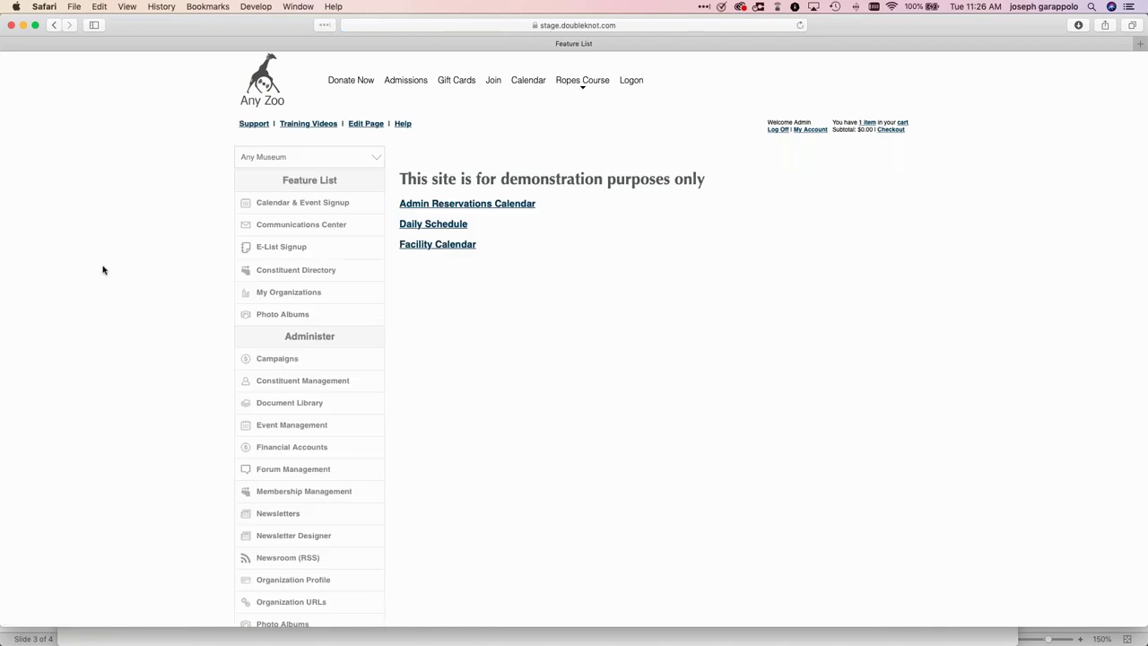
{"action": "left_click", "coordinate": [294, 427]}
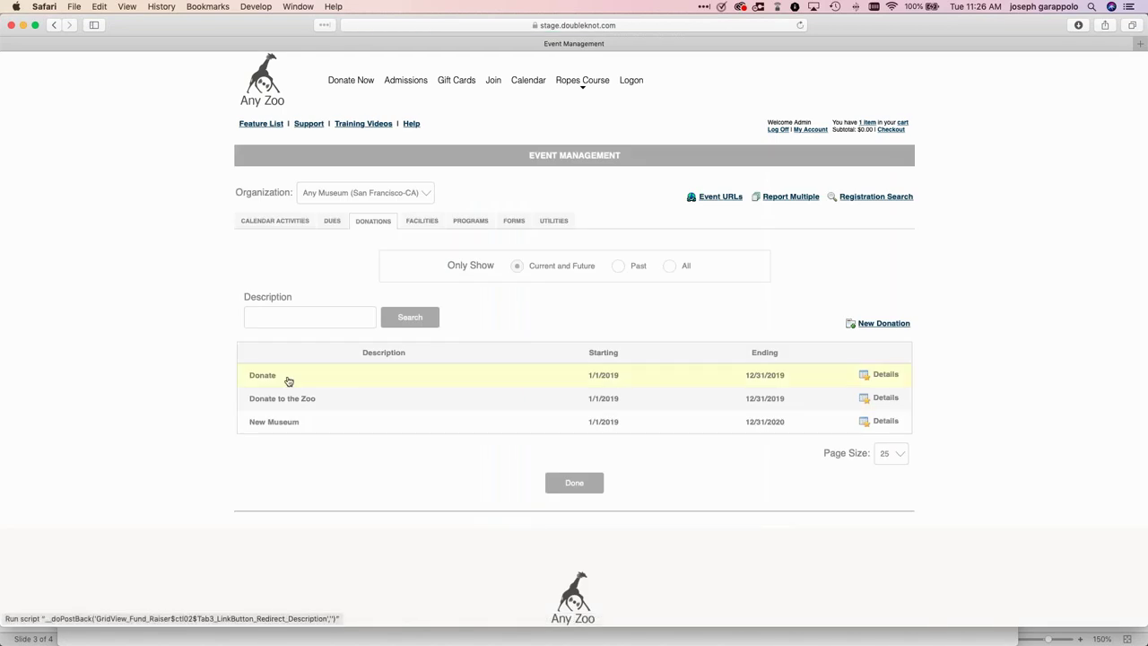
{"action": "left_click", "coordinate": [279, 400]}
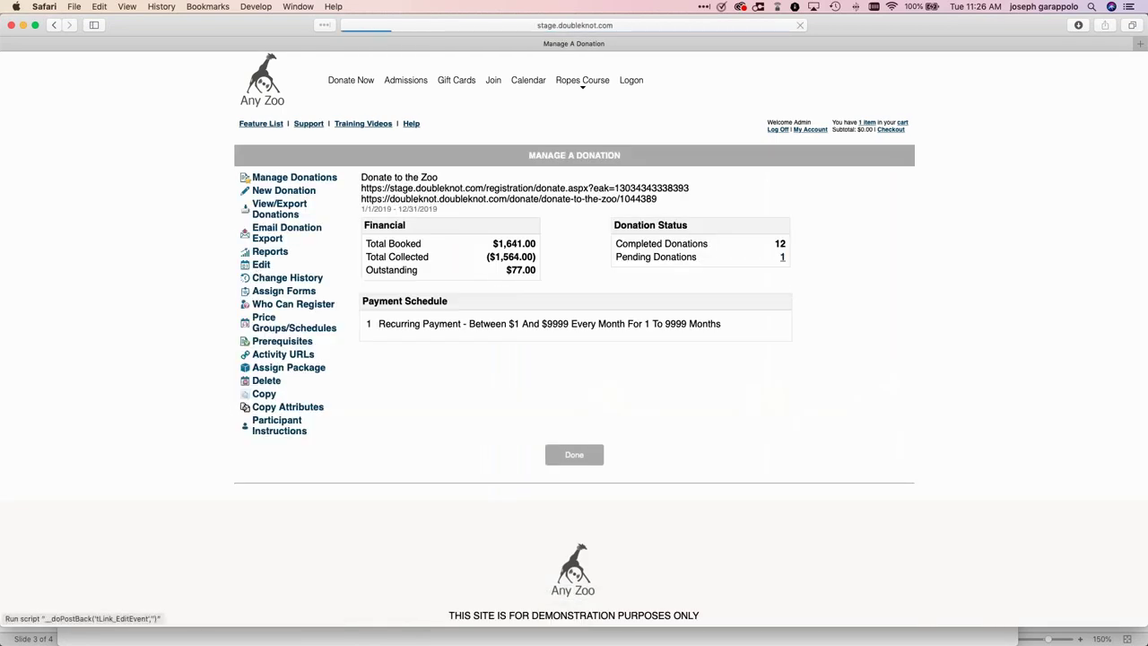
{"action": "scroll", "coordinate": [574, 341], "scroll_direction": "down", "scroll_amount": 10}
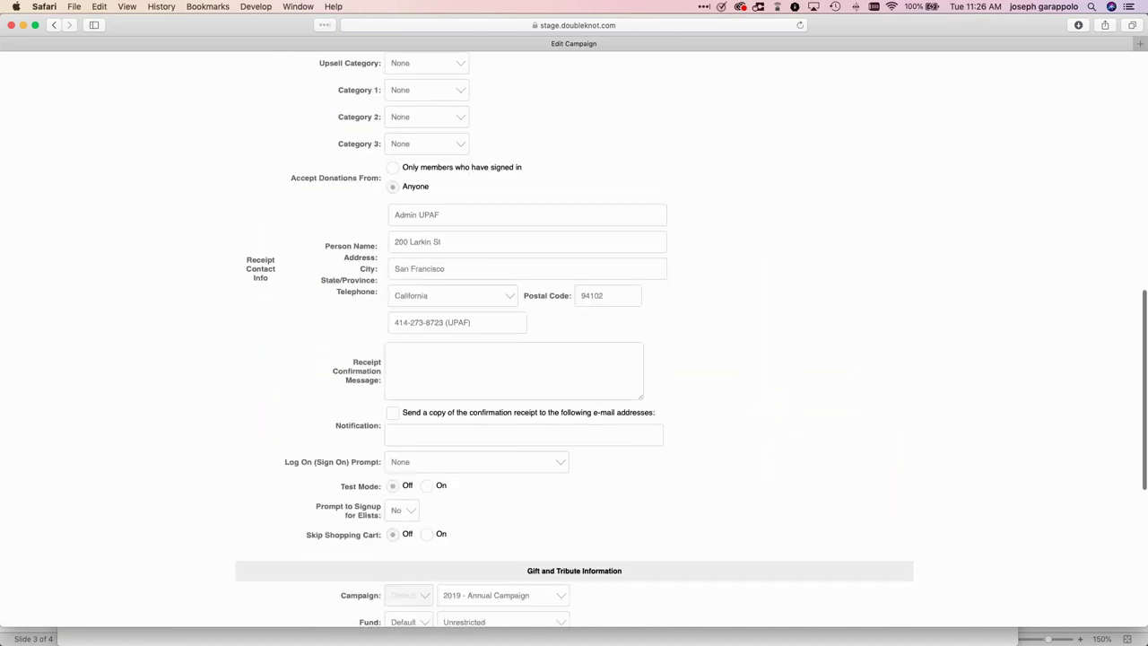
{"action": "scroll", "coordinate": [312, 261], "scroll_direction": "down", "scroll_amount": 5}
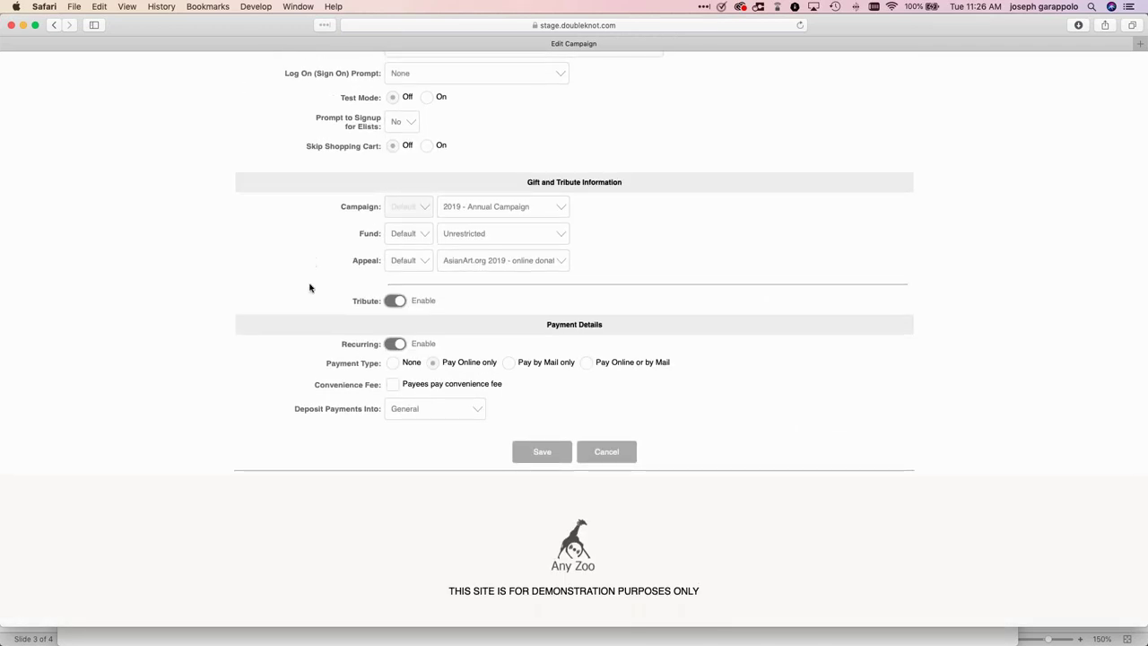
- Examine the Tribute setting and the Gift and Tribute Information section of the donation's settings
{"action": "left_click", "coordinate": [389, 303]}
{"action": "left_click", "coordinate": [404, 305]}
{"action": "left_click_drag", "start_coordinate": [528, 183], "coordinate": [633, 182]}
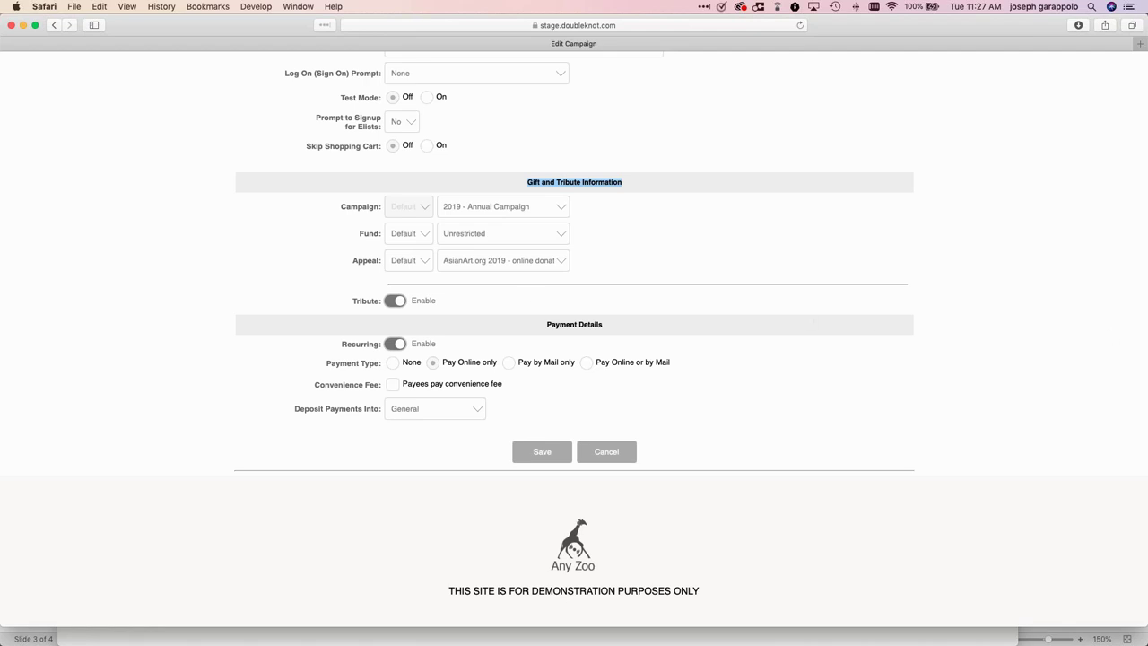
{"action": "left_click", "coordinate": [743, 435]}
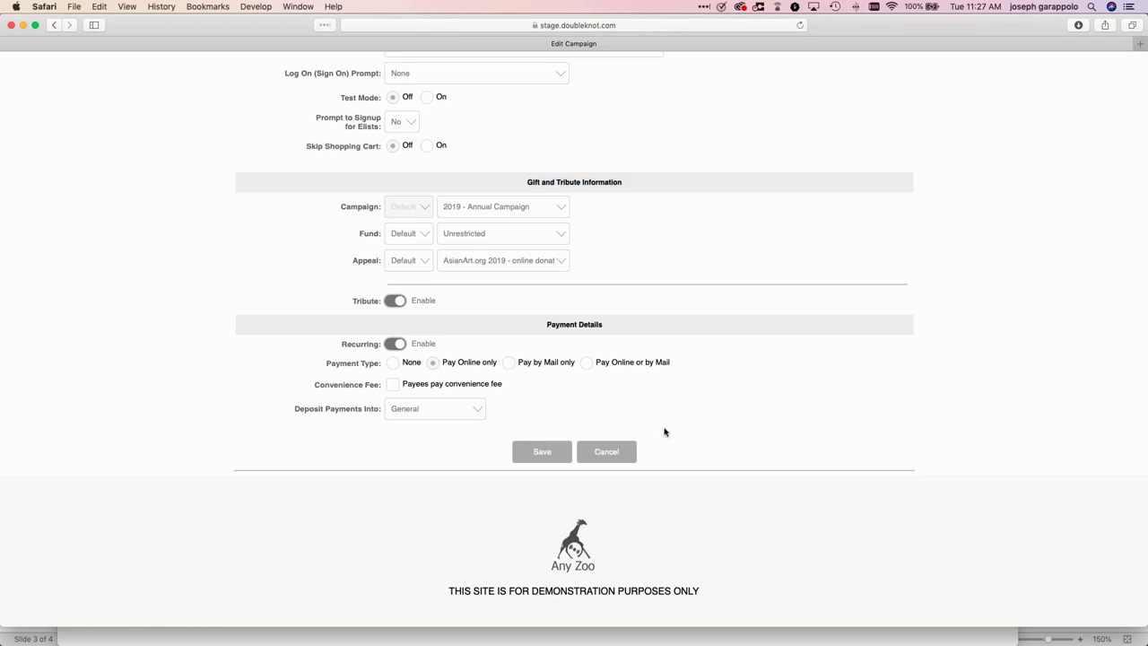
- Cancel editing the Donate to the Zoo settings, close the donation, and return to the Feature List
{"action": "left_click", "coordinate": [614, 456]}
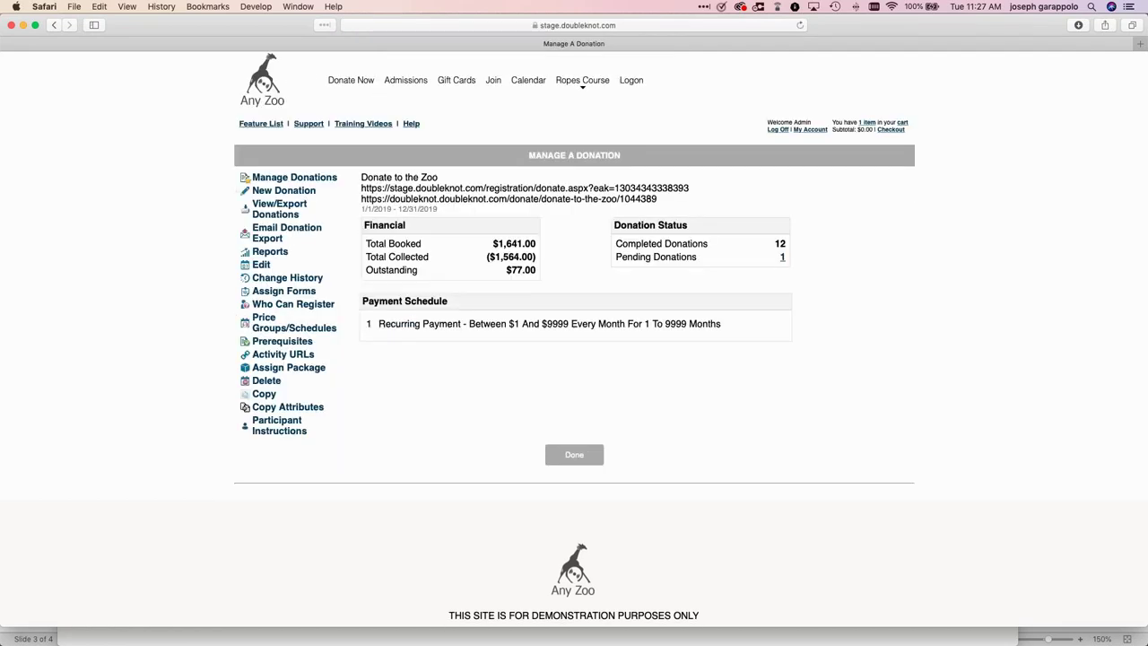
{"action": "left_click", "coordinate": [584, 456]}
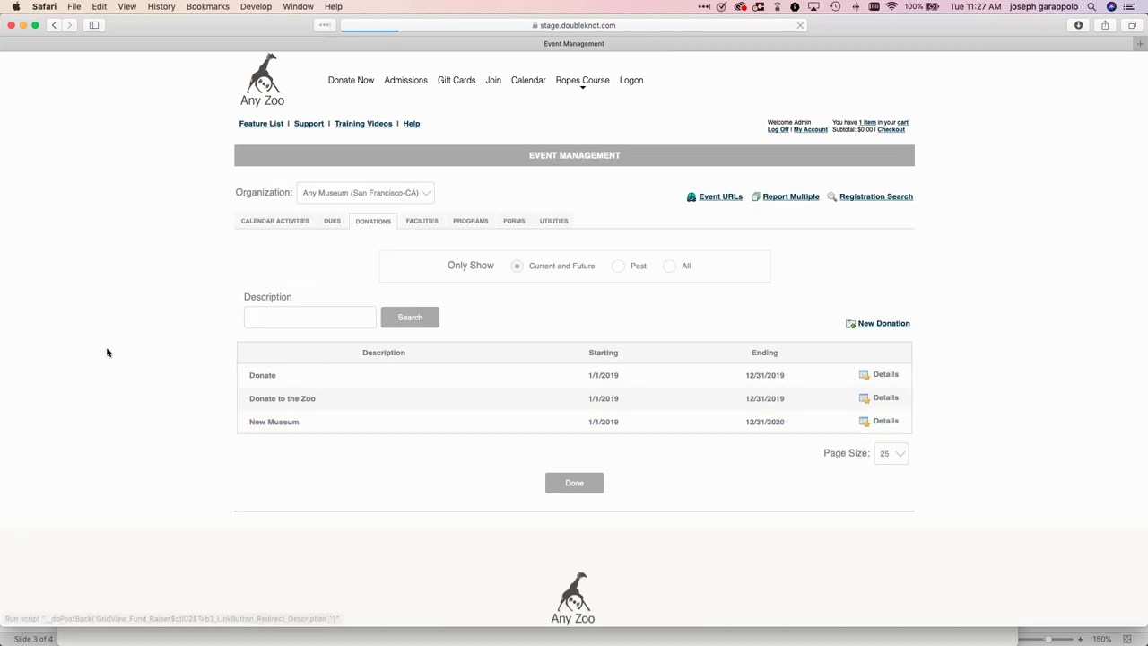
{"action": "left_click", "coordinate": [256, 126]}
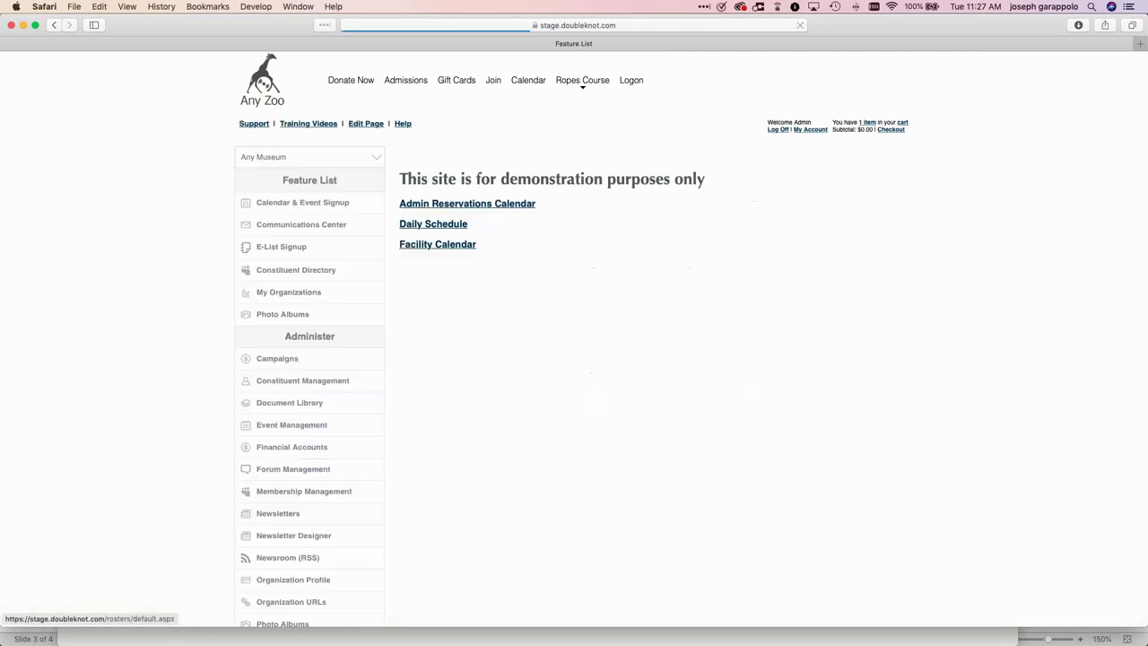
- Open the Campaigns dashboard and review its summary figures, donor and campaign charts, and campaign list
{"action": "scroll", "coordinate": [154, 358], "scroll_direction": "down", "scroll_amount": 2}
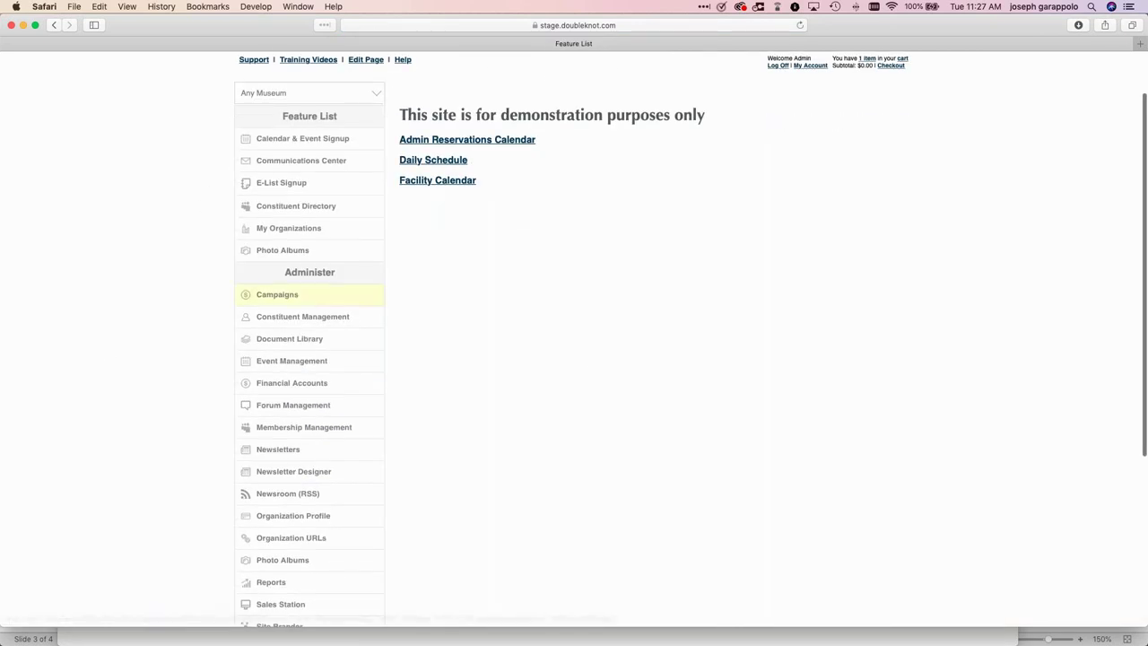
{"action": "left_click", "coordinate": [269, 295]}
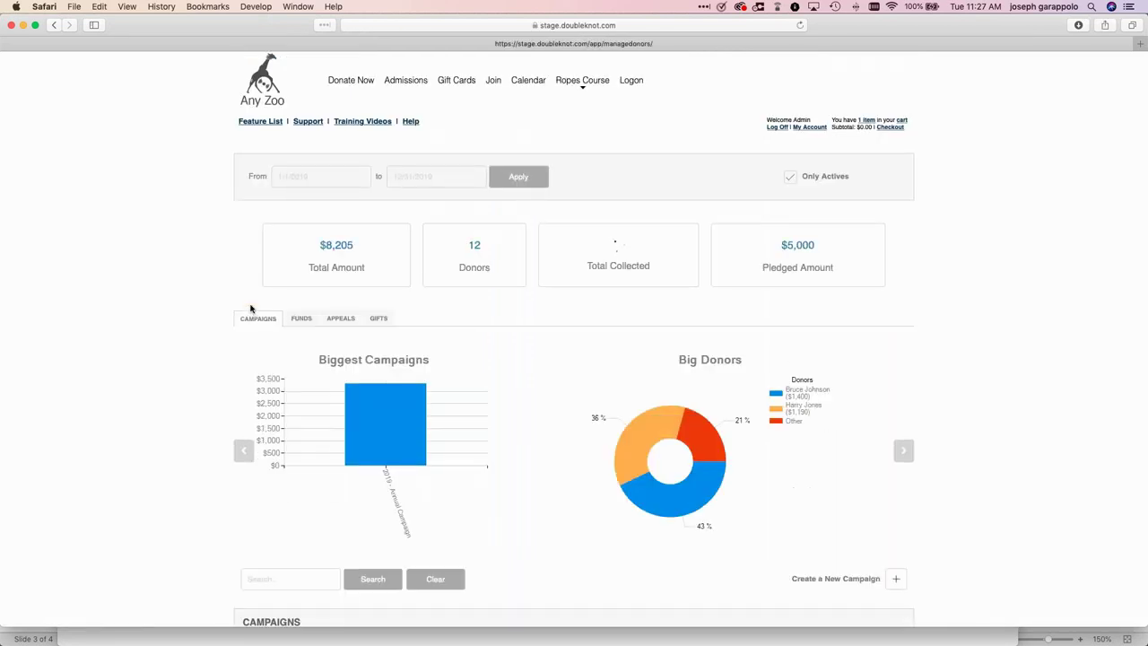
{"action": "scroll", "coordinate": [251, 308], "scroll_direction": "down", "scroll_amount": 3}
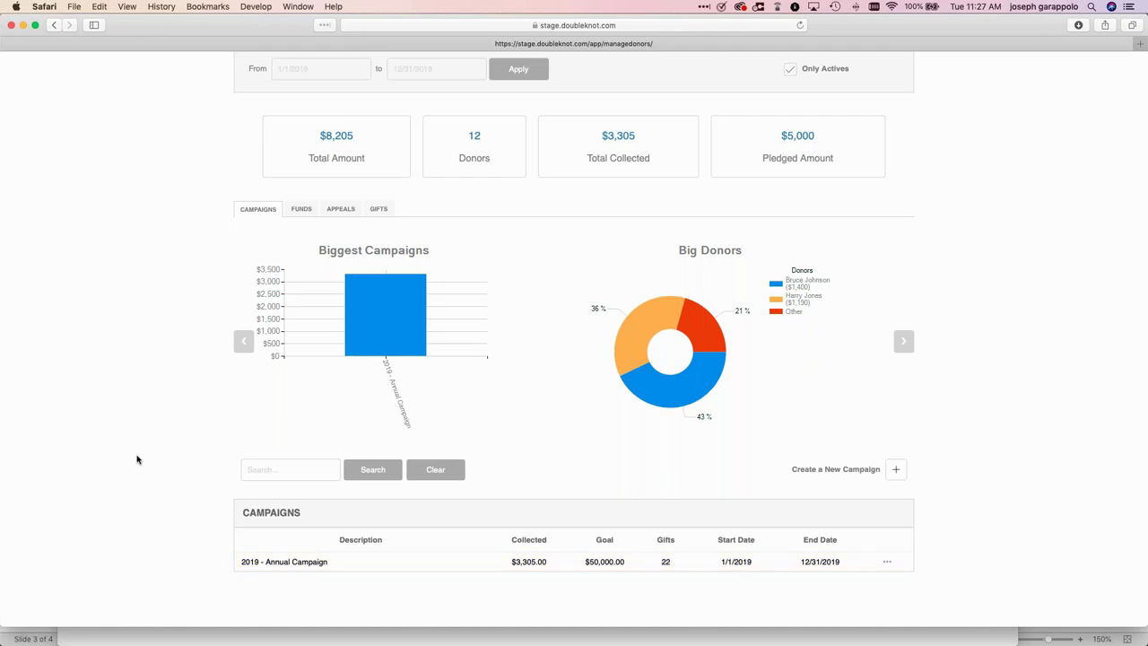
{"action": "scroll", "coordinate": [136, 461], "scroll_direction": "down", "scroll_amount": 5}
{"action": "scroll", "coordinate": [137, 459], "scroll_direction": "up", "scroll_amount": 8}
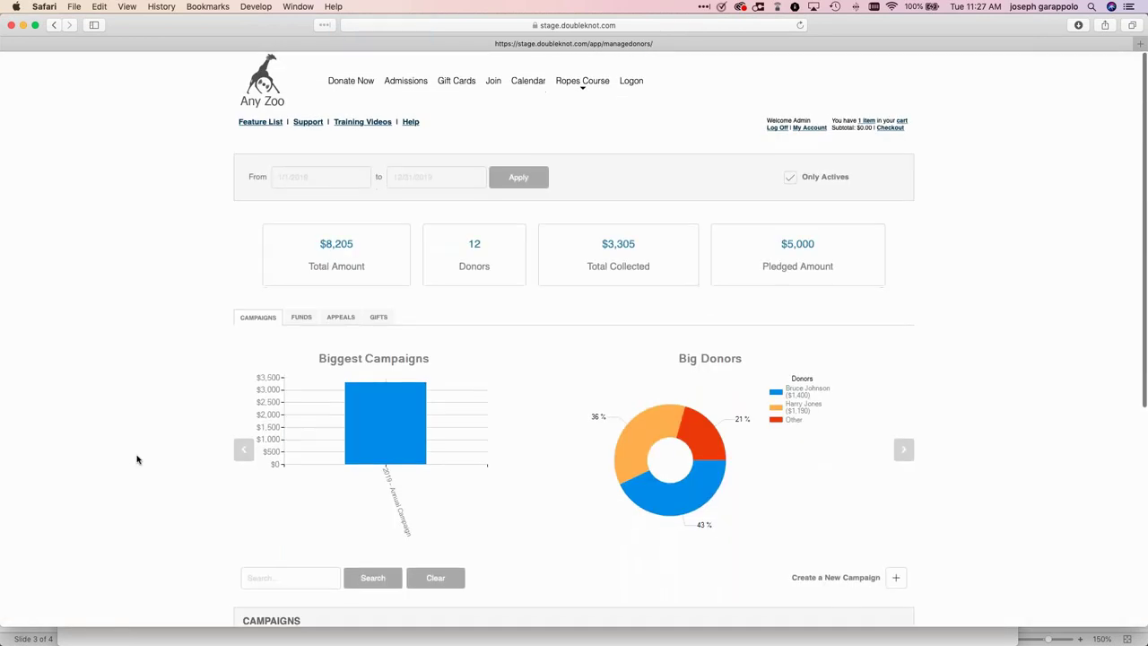
- Leave the Campaigns dashboard and open the Donate to the Zoo donation form
{"action": "left_click", "coordinate": [262, 123]}
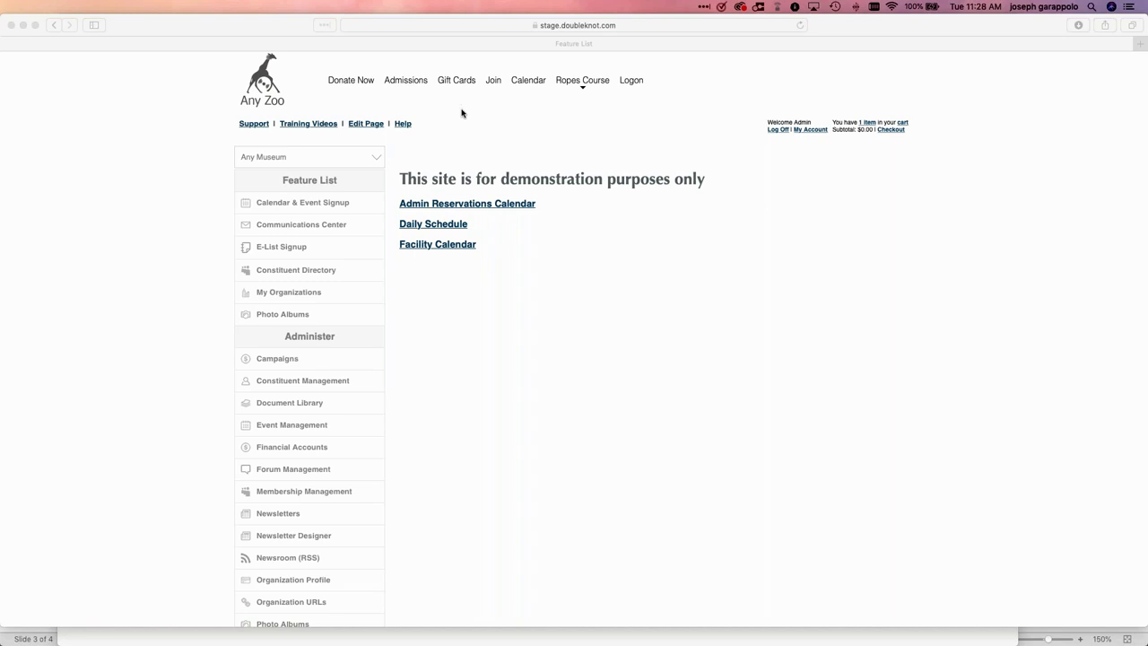
{"action": "left_click", "coordinate": [395, 109]}
{"action": "left_click", "coordinate": [353, 83]}
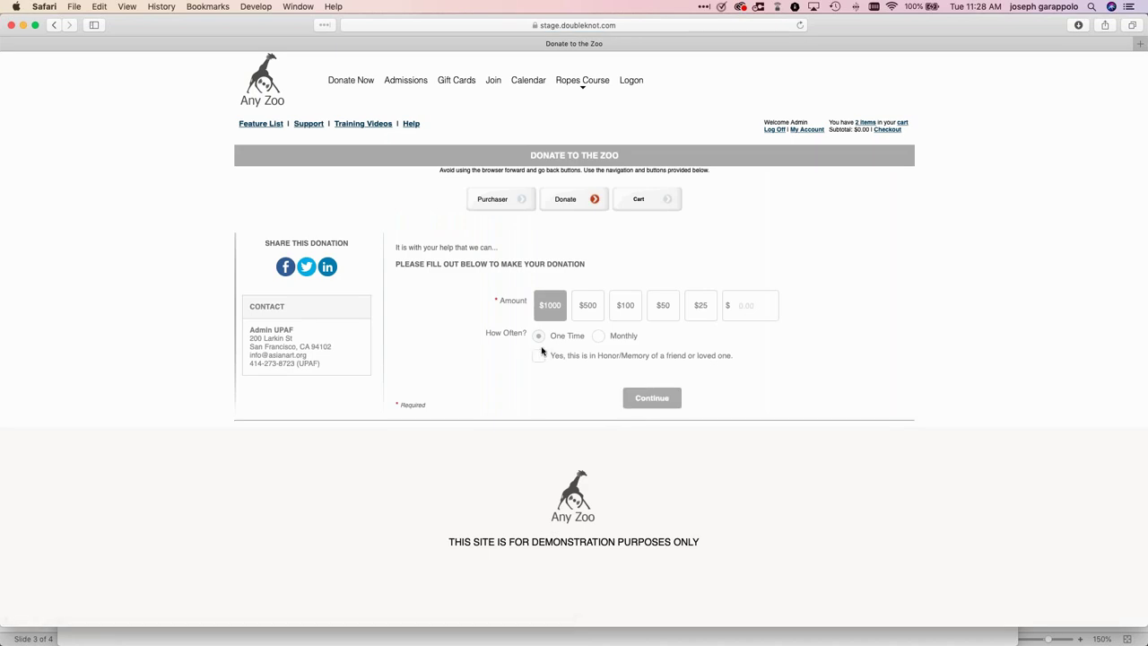
- Mark the donation as in honor or memory, choose Mail Notification, and examine the tribute, recipient and sender fields
{"action": "left_click", "coordinate": [540, 357]}
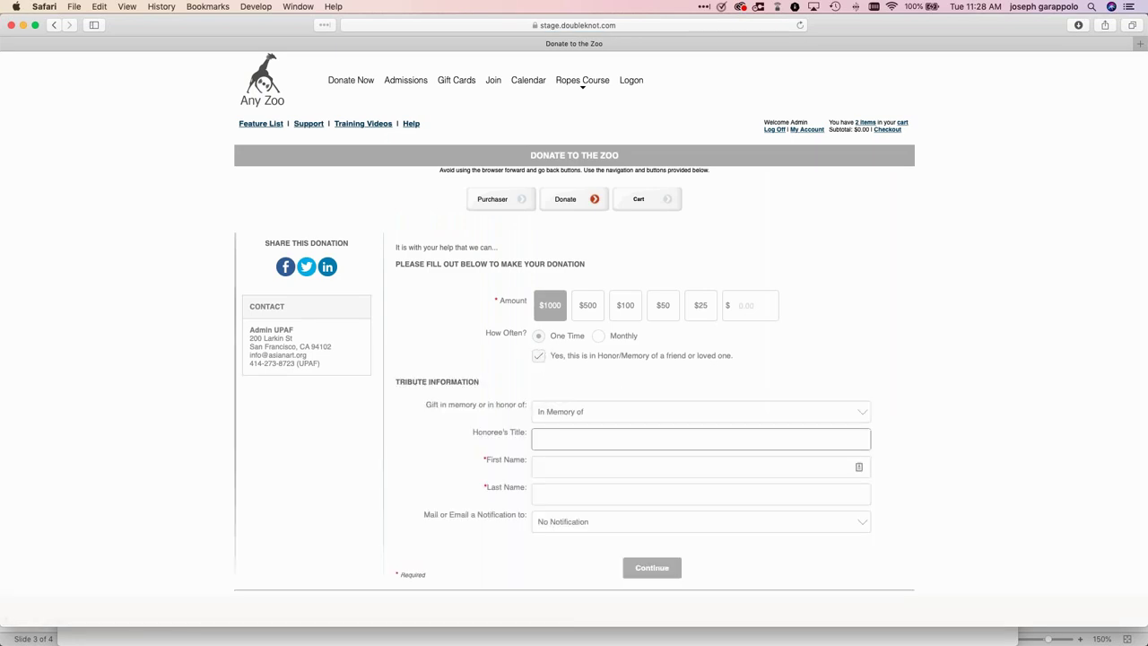
{"action": "left_click", "coordinate": [568, 523]}
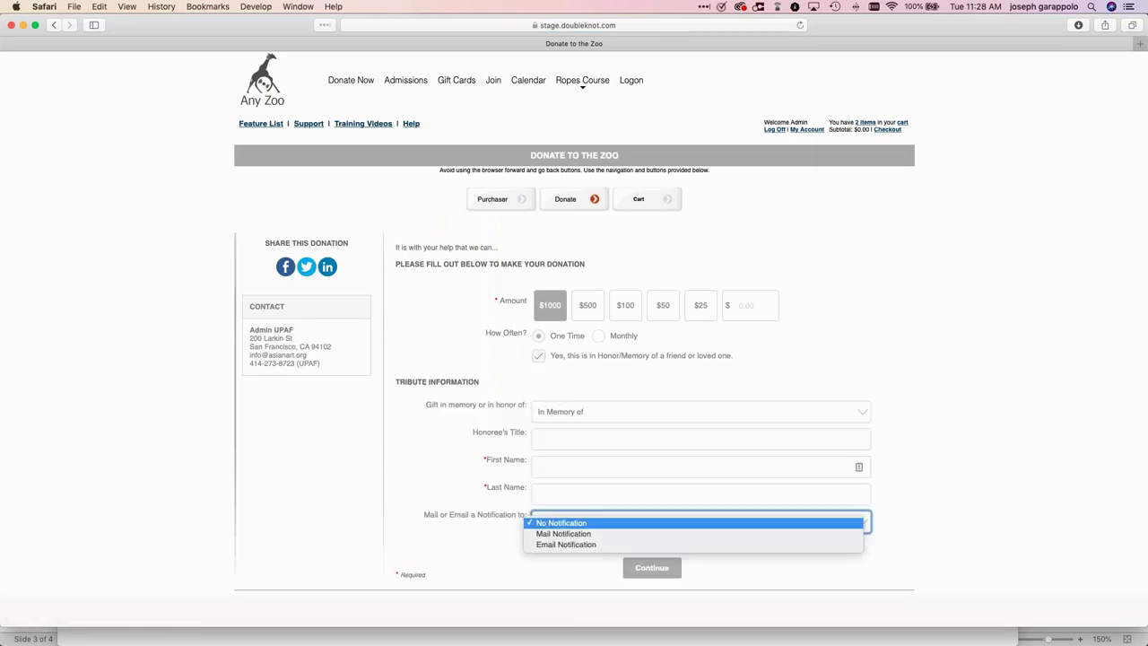
{"action": "left_click", "coordinate": [575, 534]}
{"action": "scroll", "coordinate": [974, 406], "scroll_direction": "down", "scroll_amount": 5}
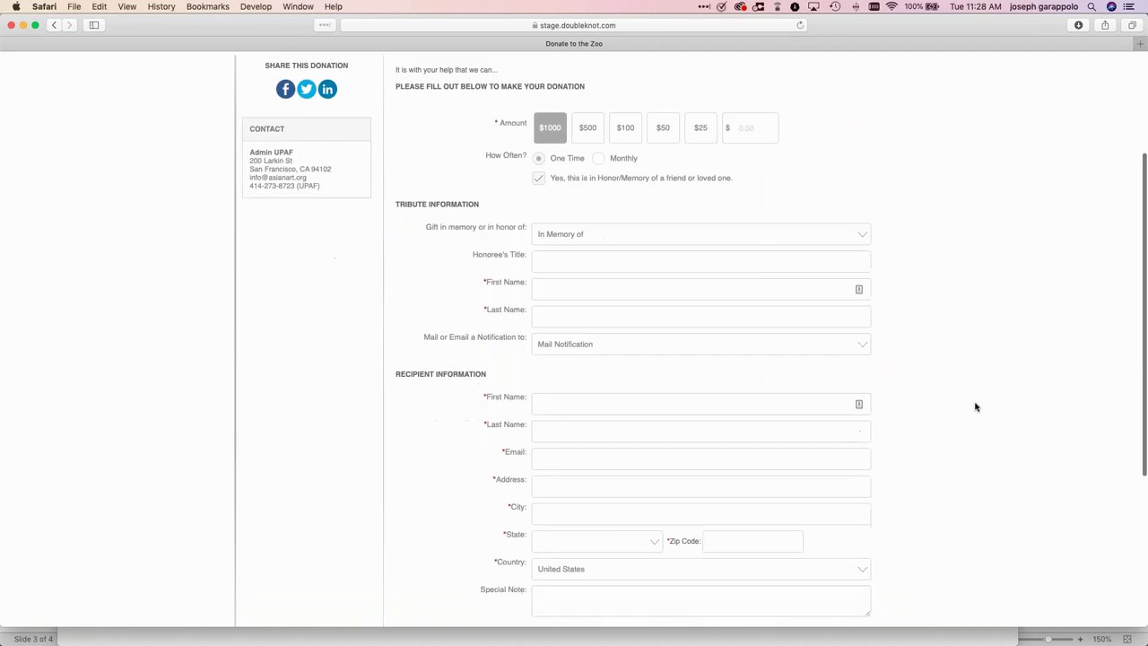
{"action": "scroll", "coordinate": [976, 407], "scroll_direction": "down", "scroll_amount": 2}
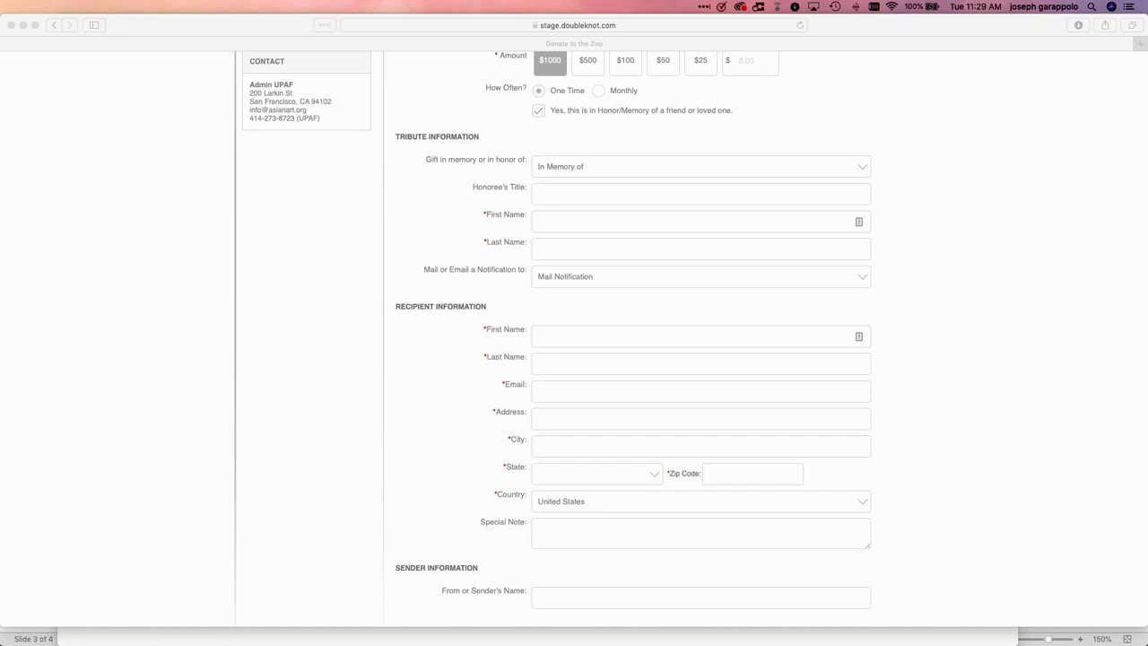
{"action": "scroll", "coordinate": [366, 368], "scroll_direction": "up", "scroll_amount": 5}
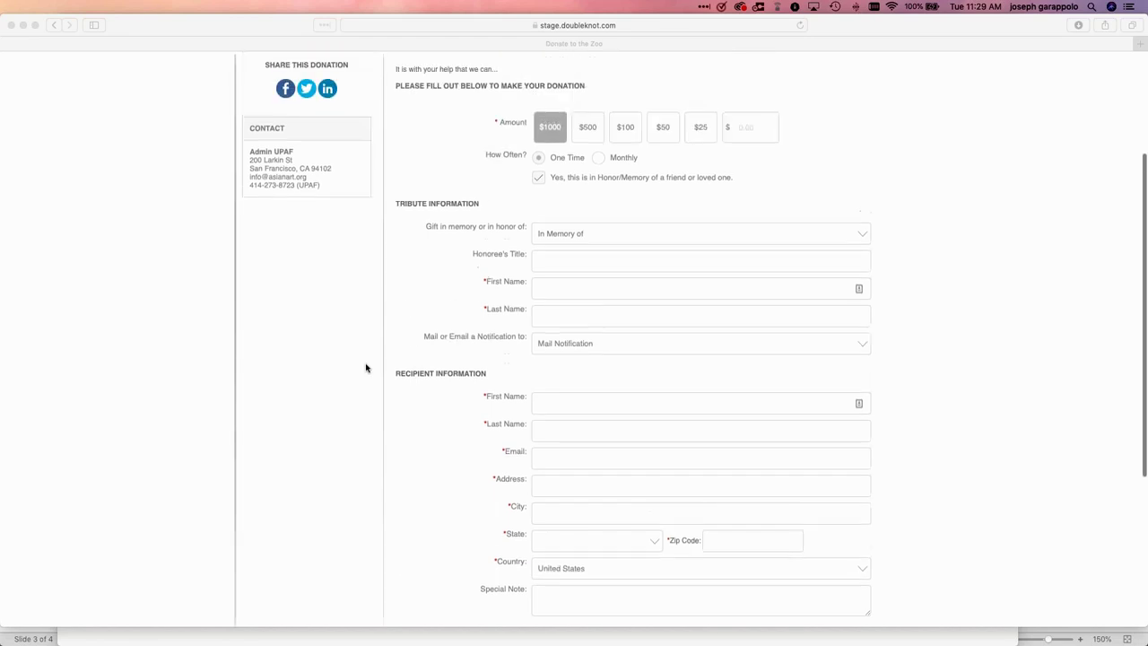
{"action": "scroll", "coordinate": [366, 368], "scroll_direction": "down", "scroll_amount": 1}
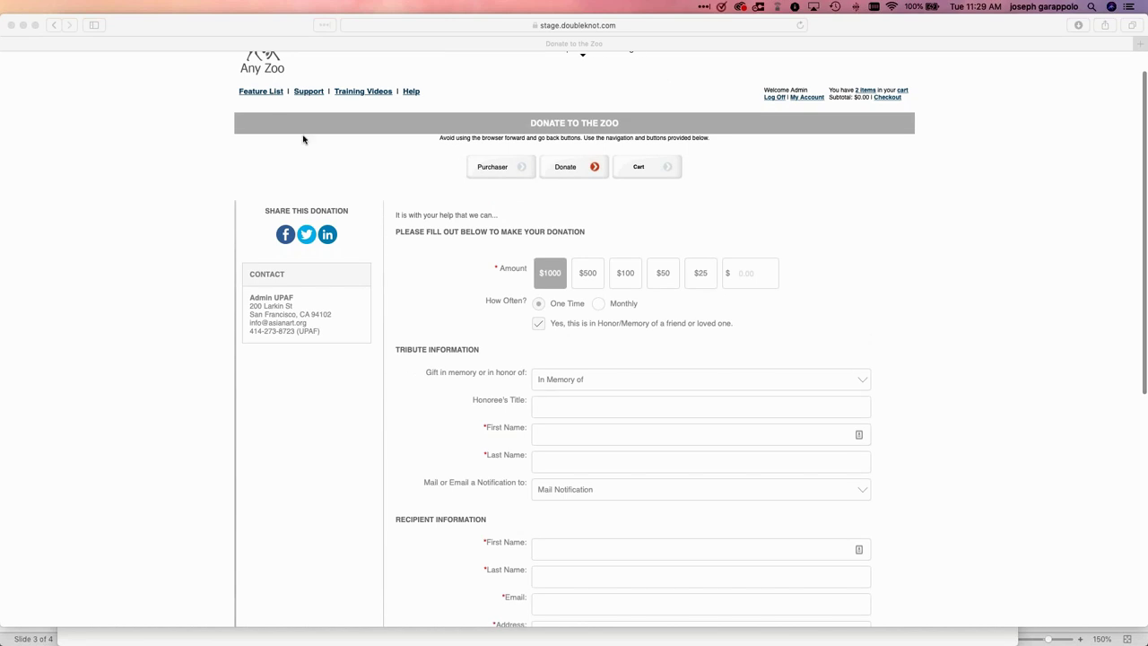
- Leave the donation form and open the list of forms in Event Management
{"action": "left_click", "coordinate": [267, 103]}
{"action": "left_click", "coordinate": [264, 93]}
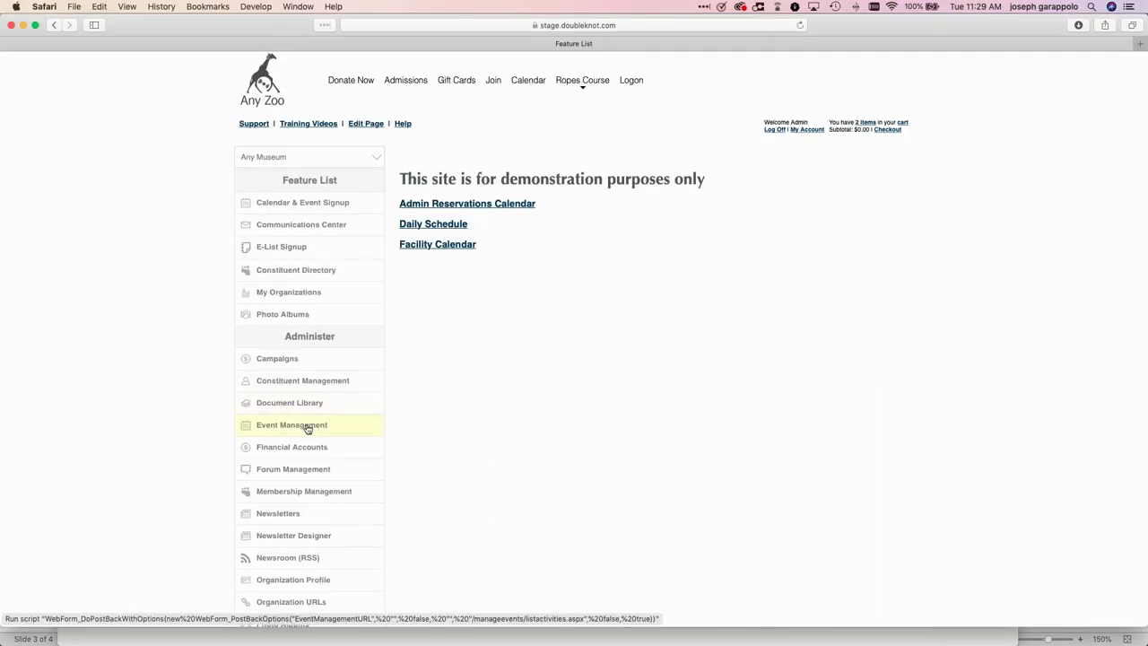
{"action": "left_click", "coordinate": [307, 427]}
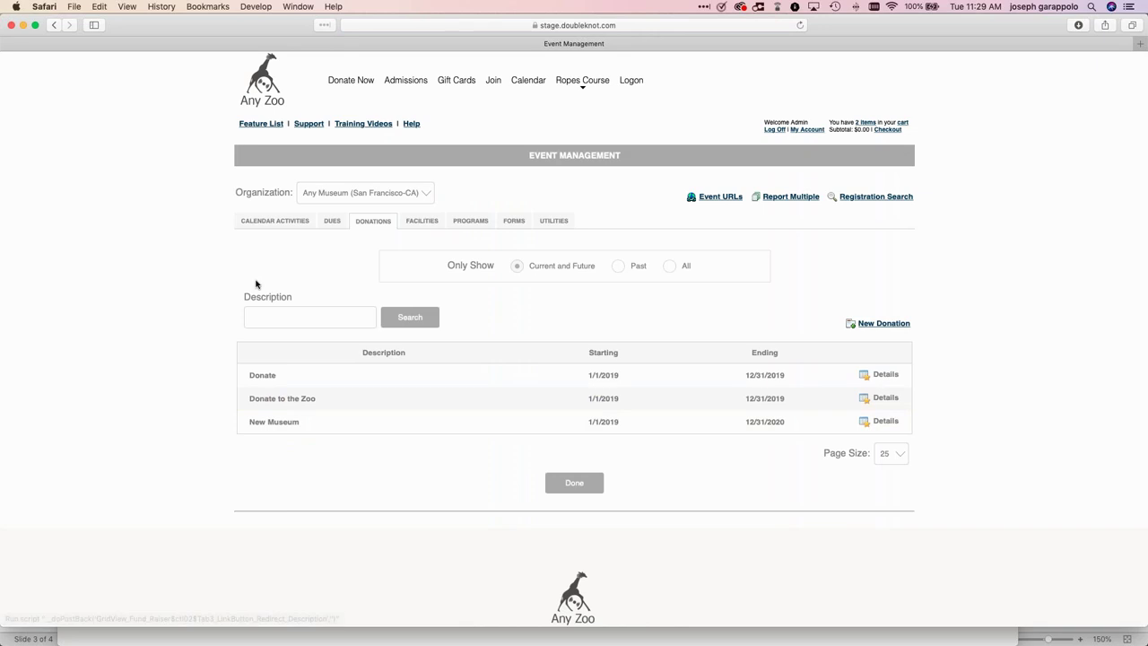
{"action": "left_click", "coordinate": [515, 224]}
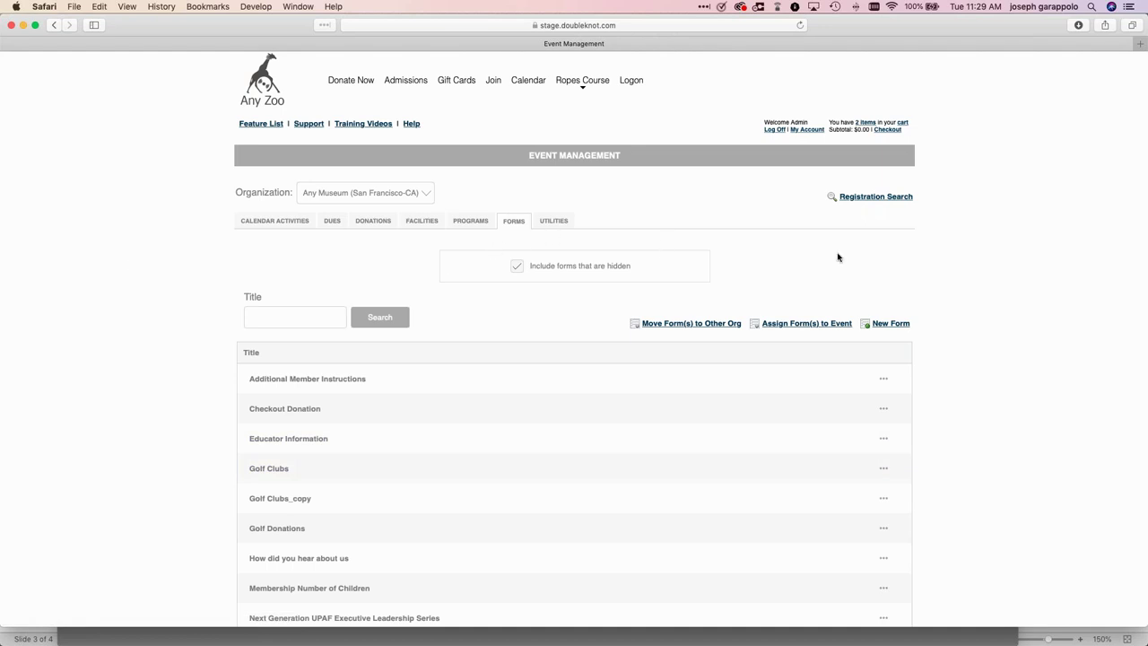
- Create and save a new form titled "Recognize my gift as"
{"action": "left_click", "coordinate": [894, 325]}
{"action": "left_click", "coordinate": [457, 187]}
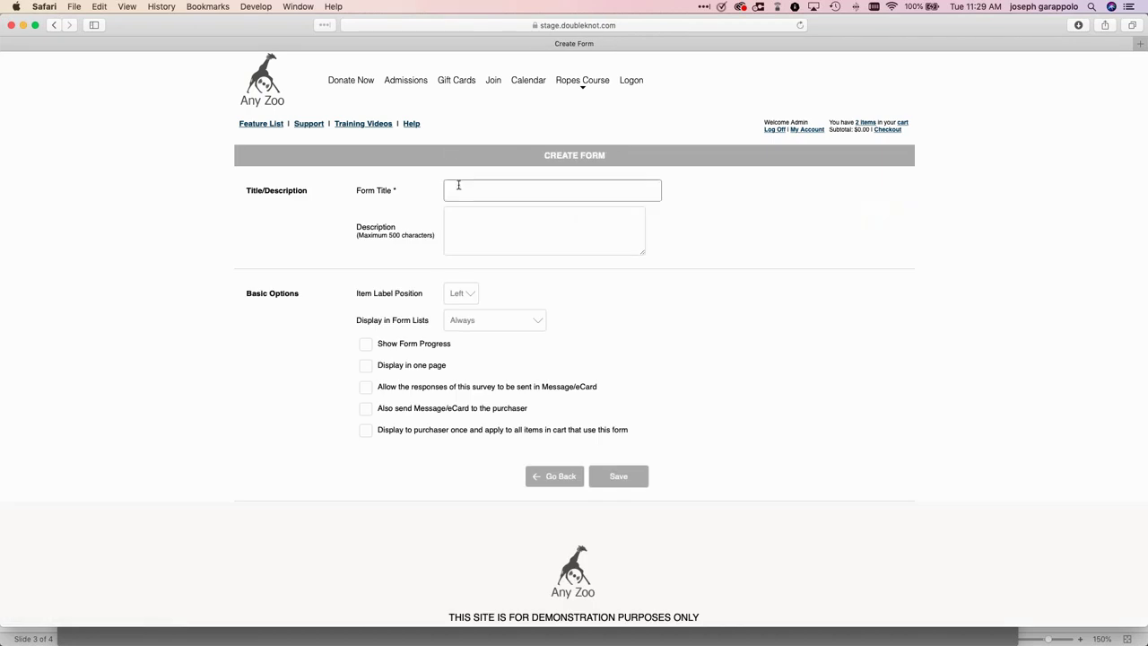
{"action": "type", "text": "Re"}
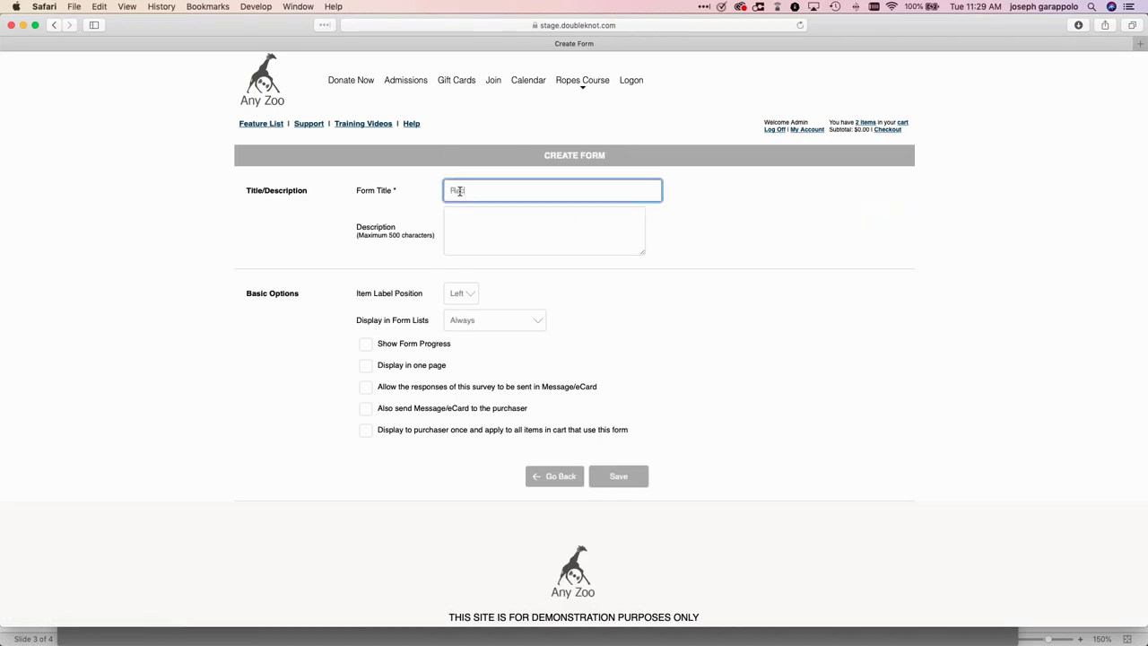
{"action": "type", "text": "cognize my gift as"}
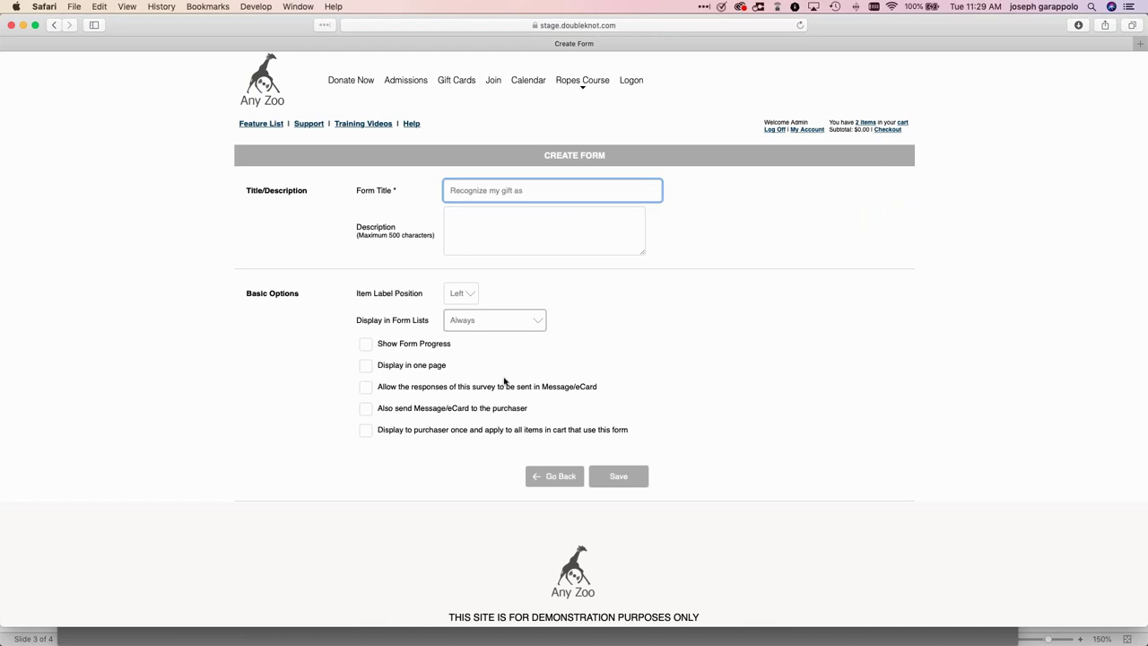
{"action": "left_click", "coordinate": [619, 476]}
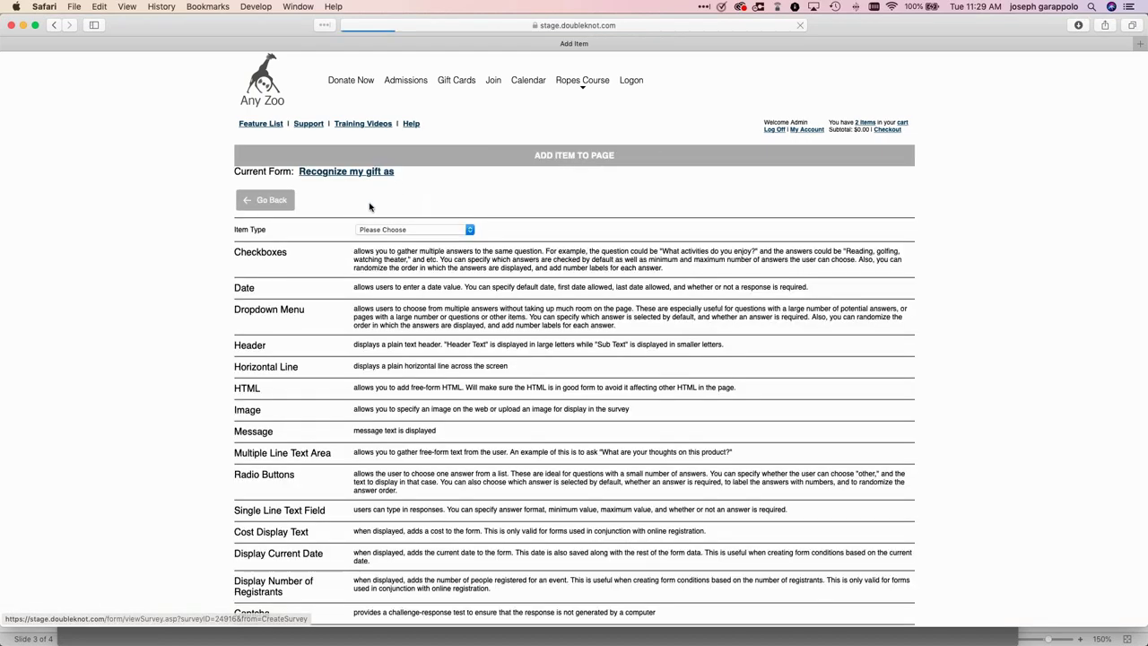
- Set the new form item's type to Dropdown Menu and its question text to "Recognize my gift as"
{"action": "left_click", "coordinate": [408, 230]}
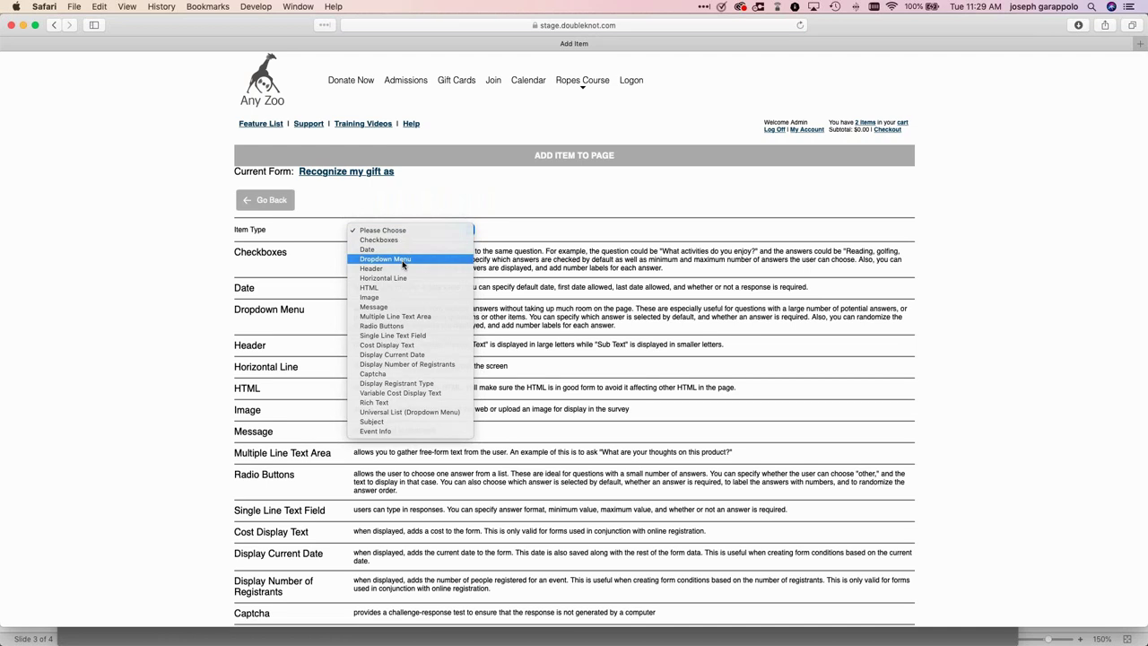
{"action": "left_click", "coordinate": [403, 260]}
{"action": "left_click", "coordinate": [412, 321]}
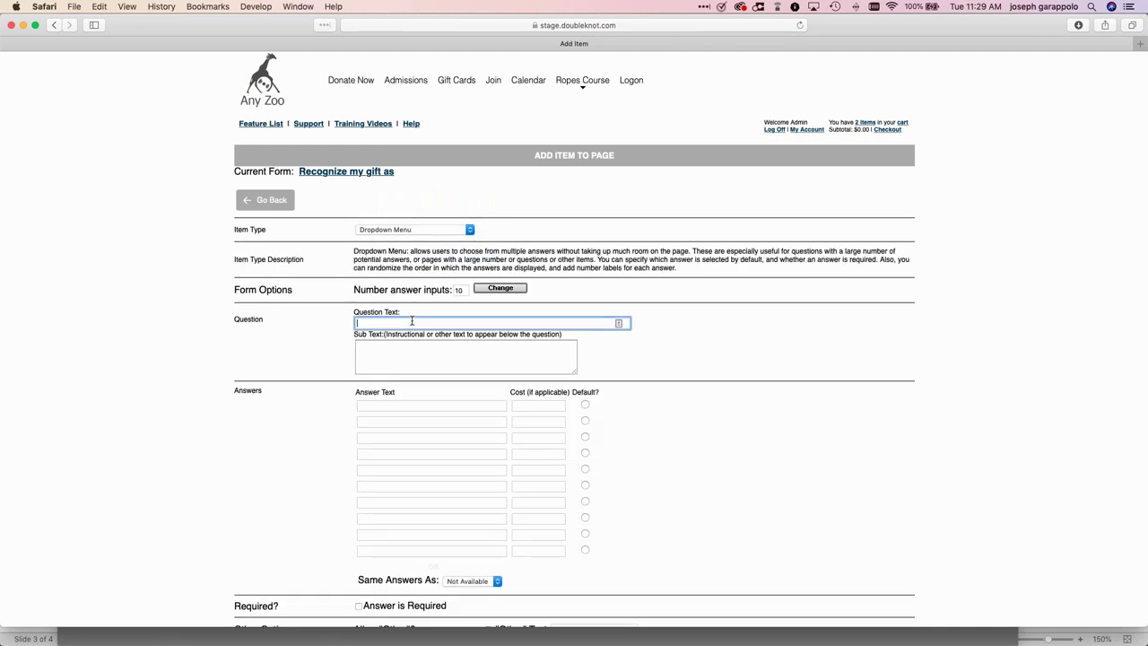
{"action": "type", "text": "Recgn"}
{"action": "key", "text": "BackSpace"}
{"action": "key", "text": "BackSpace"}
{"action": "type", "text": "ognize my gift as"}
- Enter "That", "This" and "other thing" as the first three answers of the dropdown question
{"action": "left_click", "coordinate": [411, 405]}
{"action": "type", "text": "That"}
{"action": "key", "text": "Tab"}
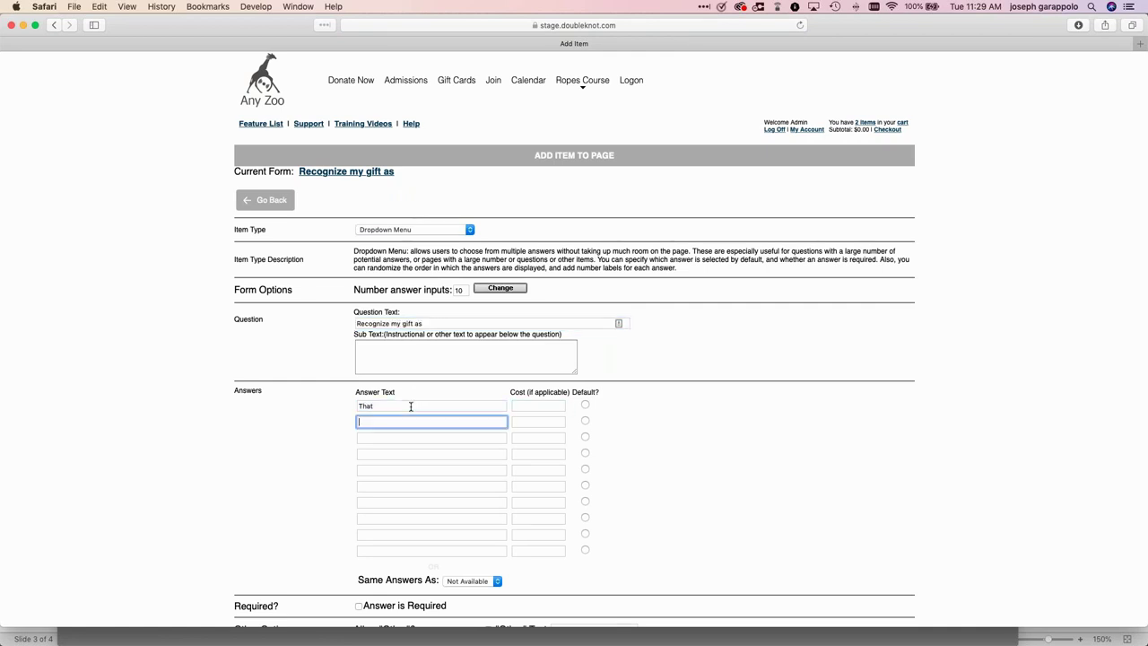
{"action": "type", "text": "This"}
{"action": "key", "text": "Tab"}
{"action": "type", "text": "other thing"}
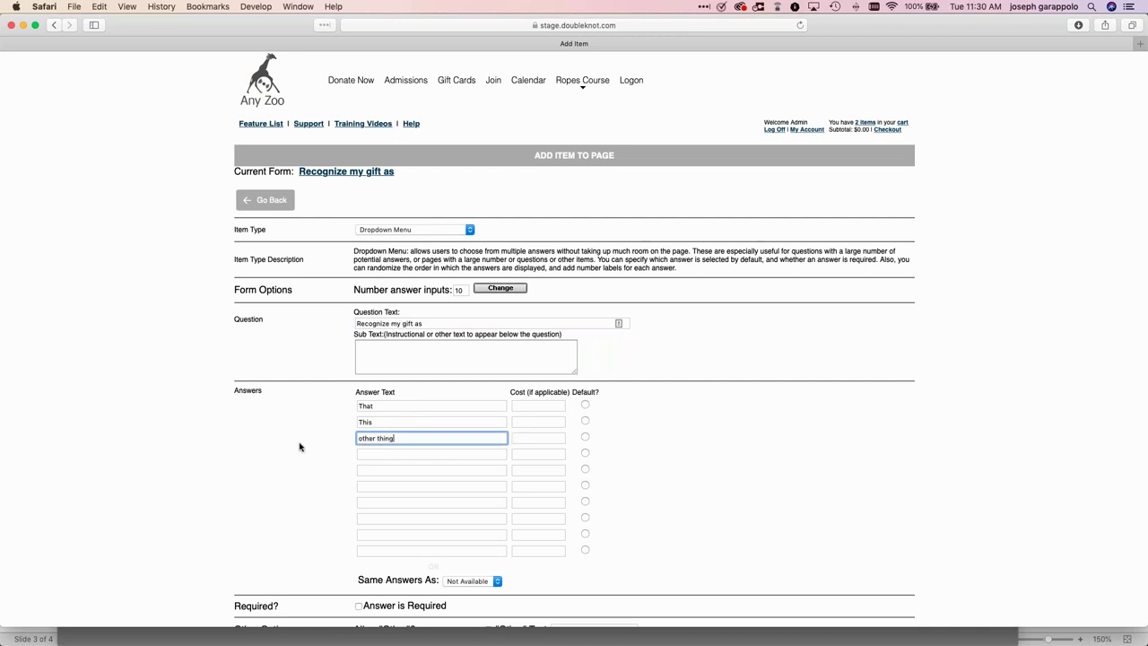
- Make an answer required for the dropdown question and add the item to the form
{"action": "scroll", "coordinate": [300, 447], "scroll_direction": "down", "scroll_amount": 5}
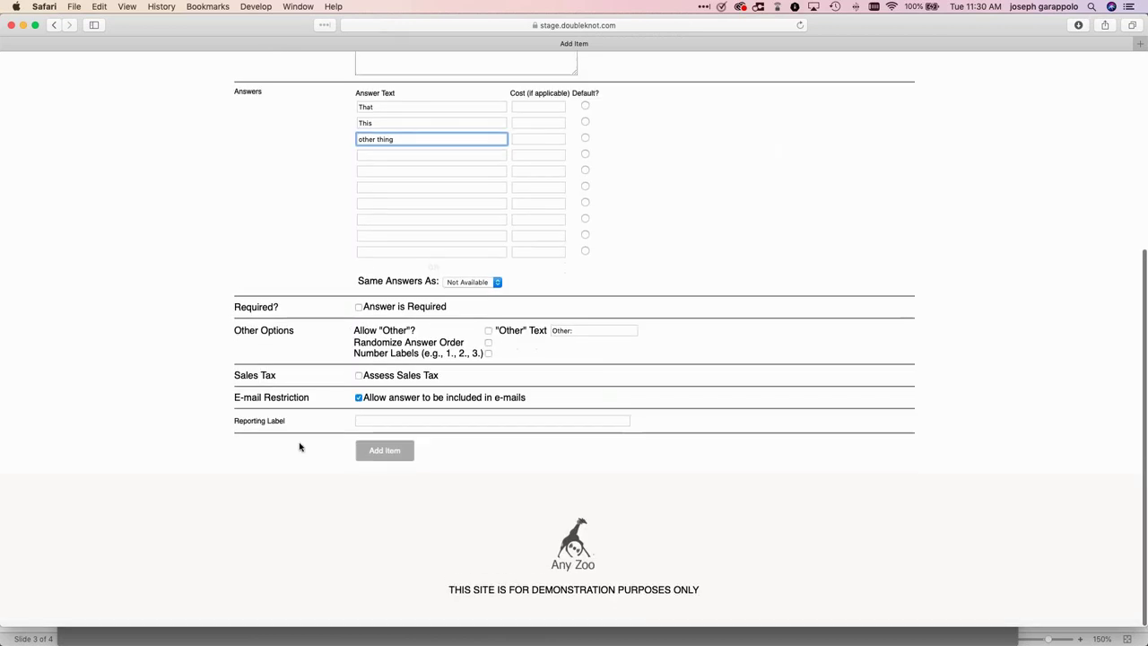
{"action": "left_click", "coordinate": [358, 309]}
{"action": "left_click", "coordinate": [387, 452]}
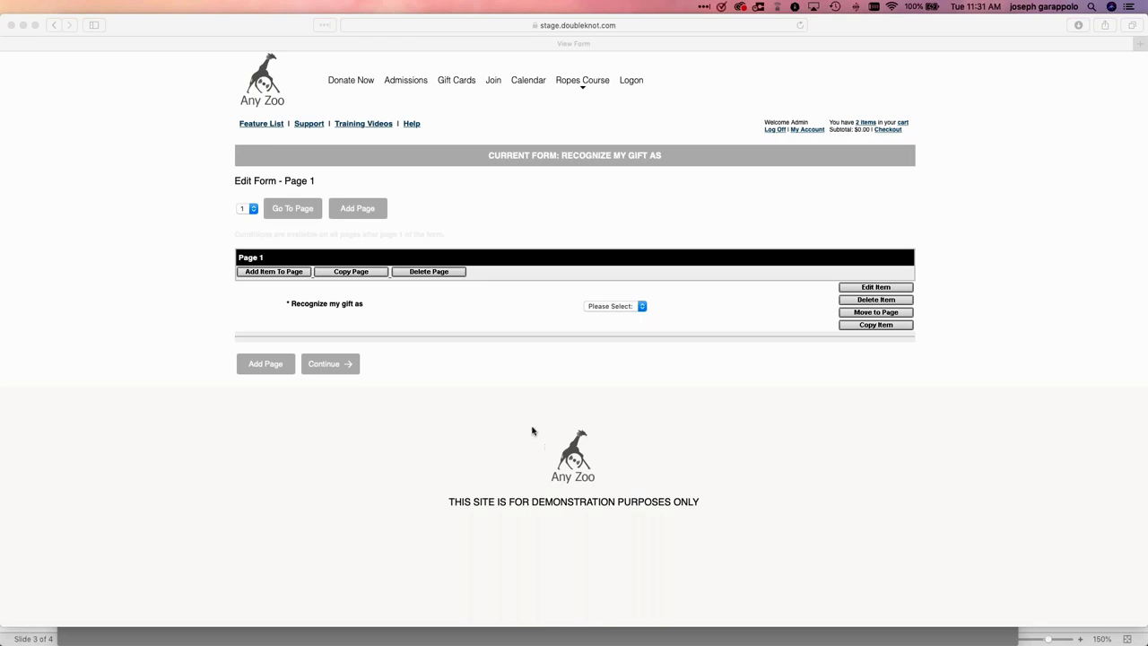
- Leave the form editor and open the Individual Membership in Membership Management
{"action": "left_click", "coordinate": [254, 139]}
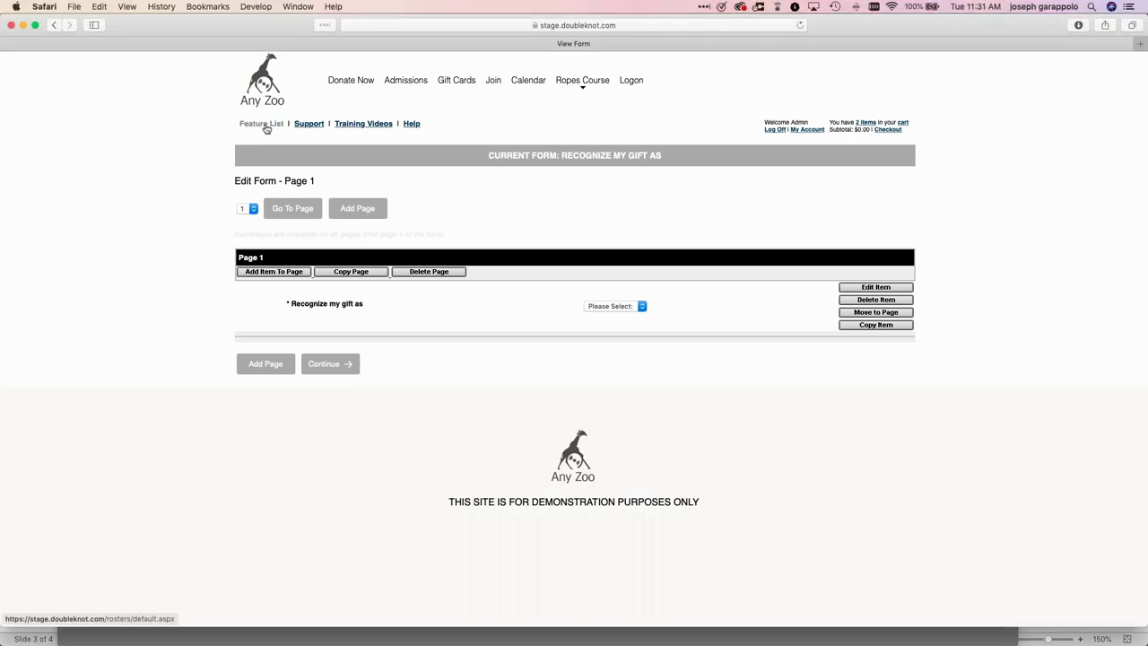
{"action": "left_click", "coordinate": [265, 125]}
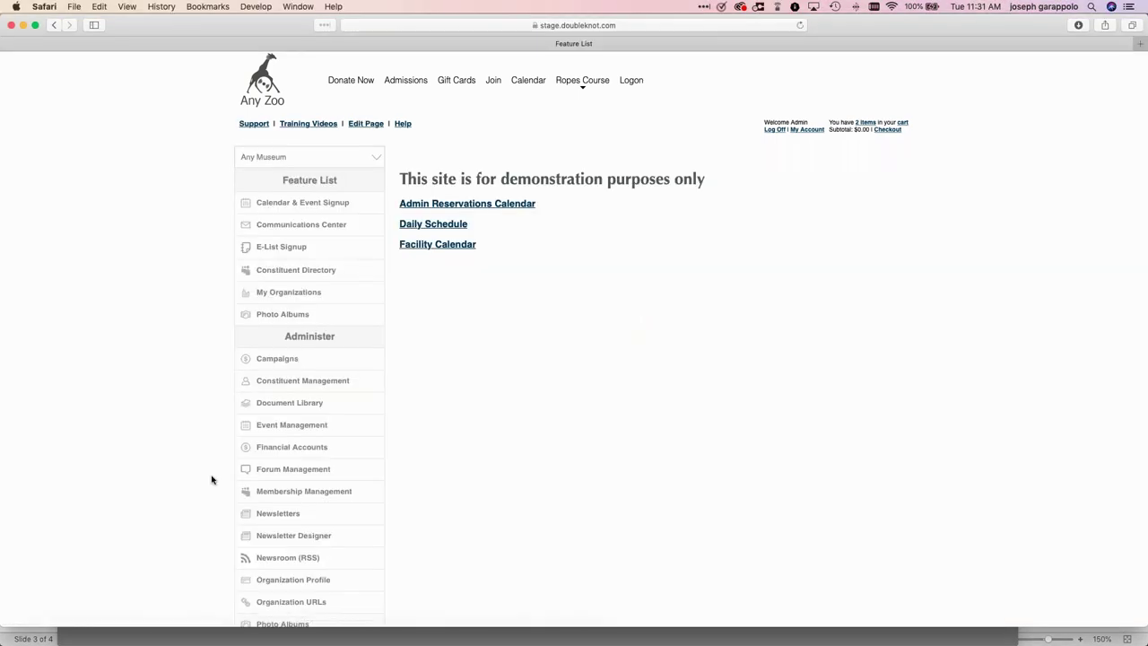
{"action": "left_click", "coordinate": [302, 495]}
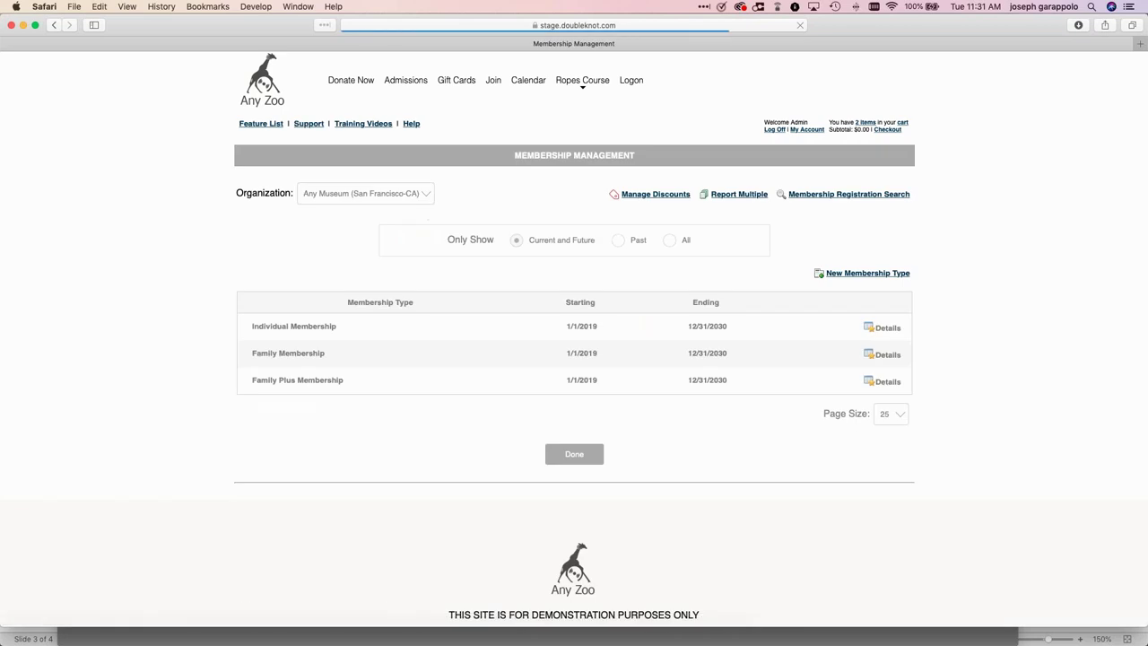
{"action": "left_click", "coordinate": [297, 327]}
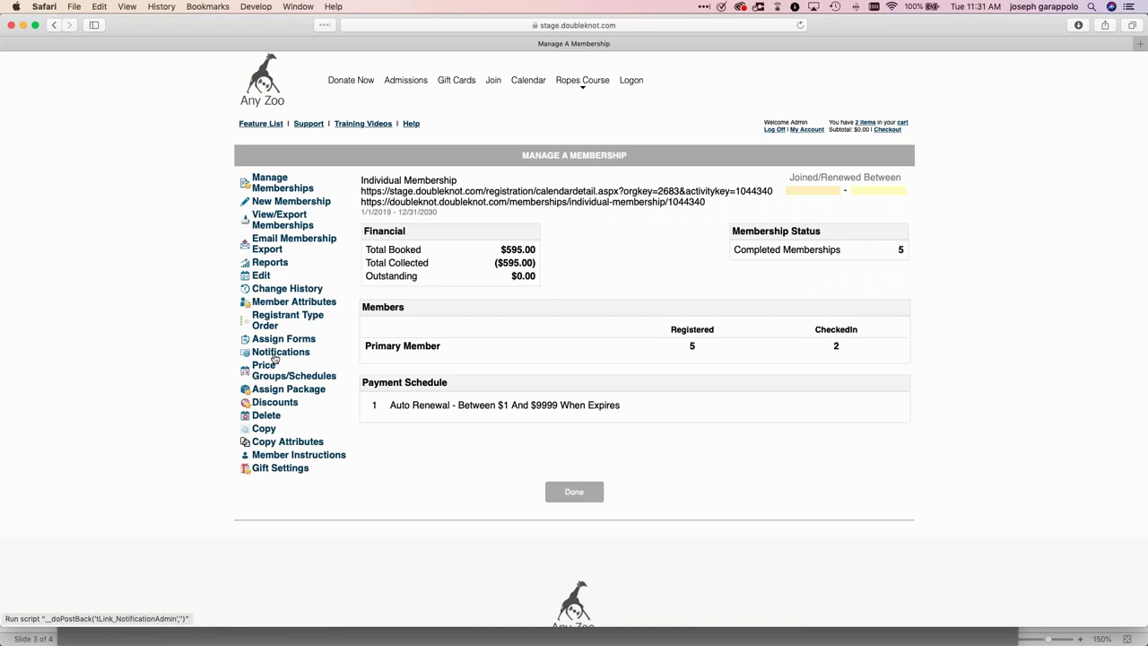
- Enable Send Auto-Renewal Notifications in the Individual Membership notification settings to review its options, and return to the Feature List without saving
{"action": "left_click", "coordinate": [276, 353]}
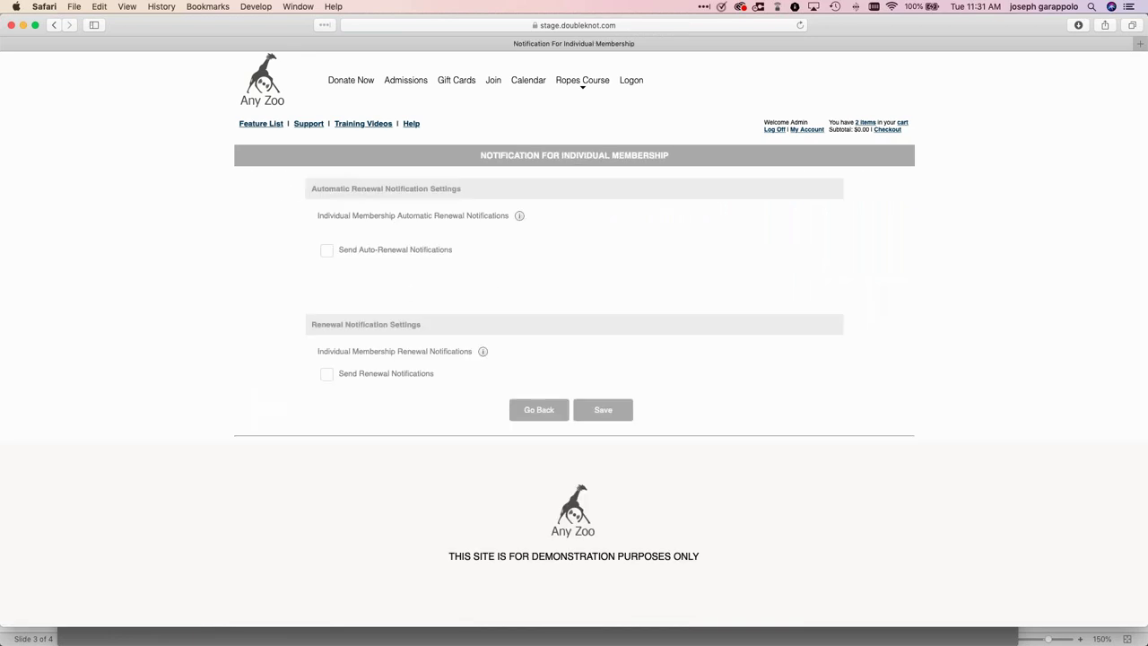
{"action": "left_click", "coordinate": [324, 251]}
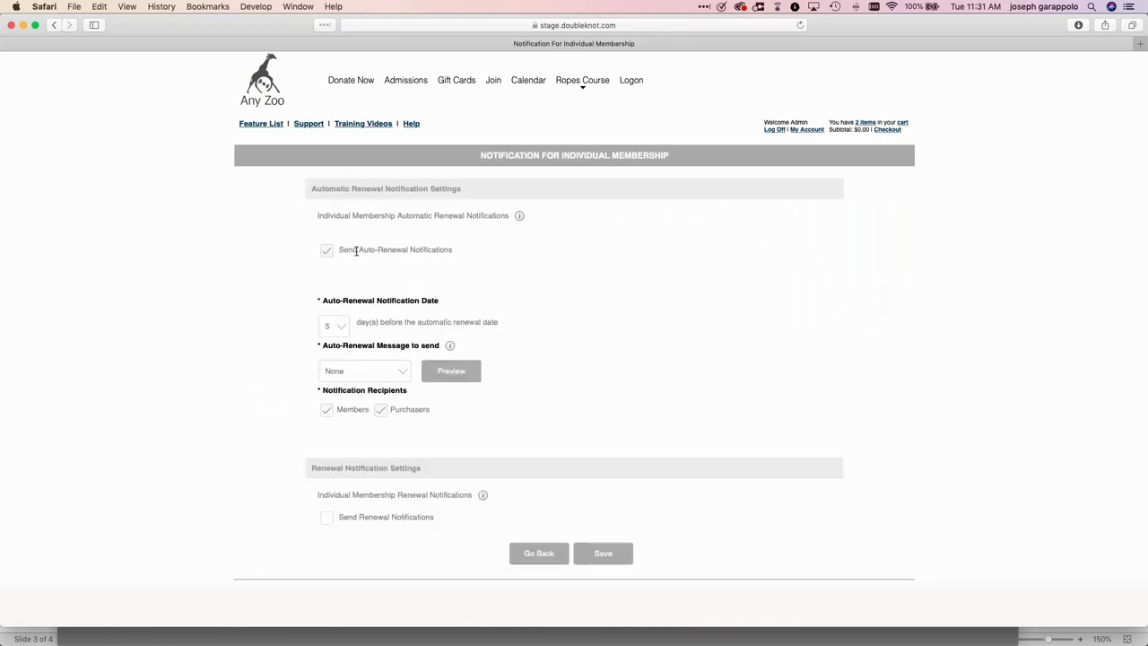
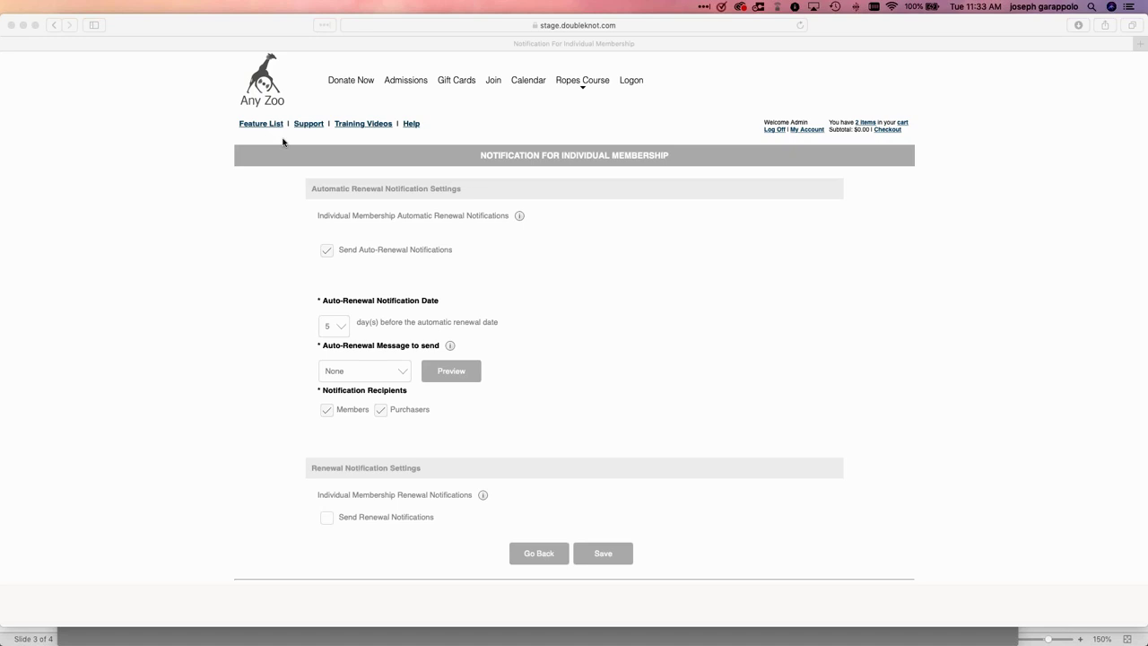
{"action": "left_click", "coordinate": [238, 143]}
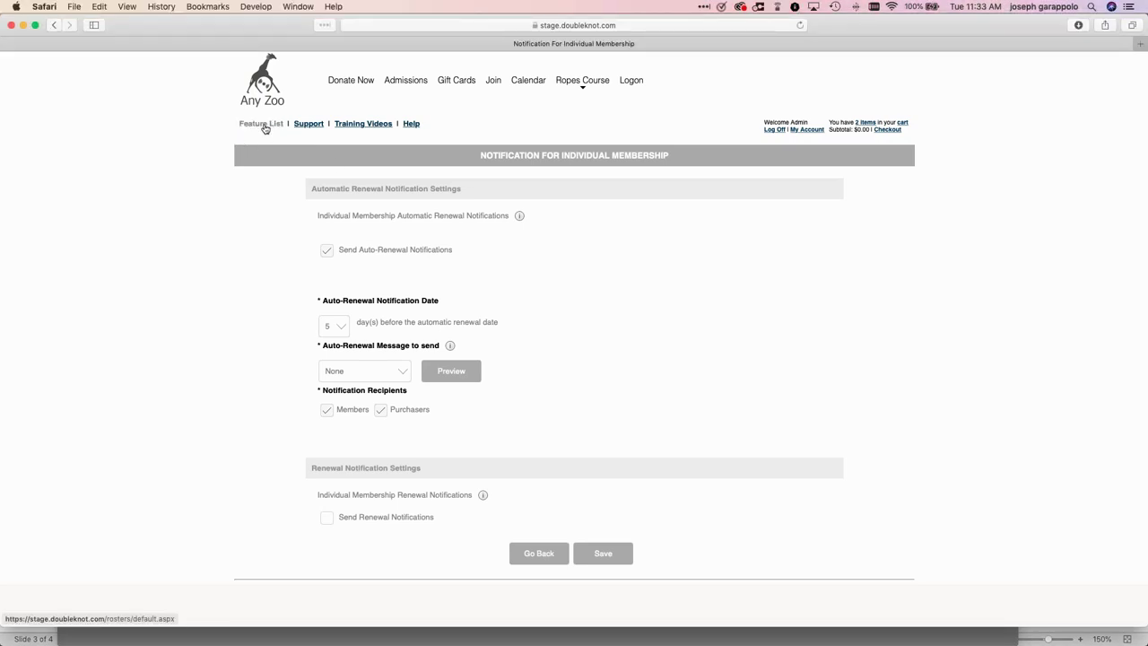
{"action": "left_click", "coordinate": [263, 126]}
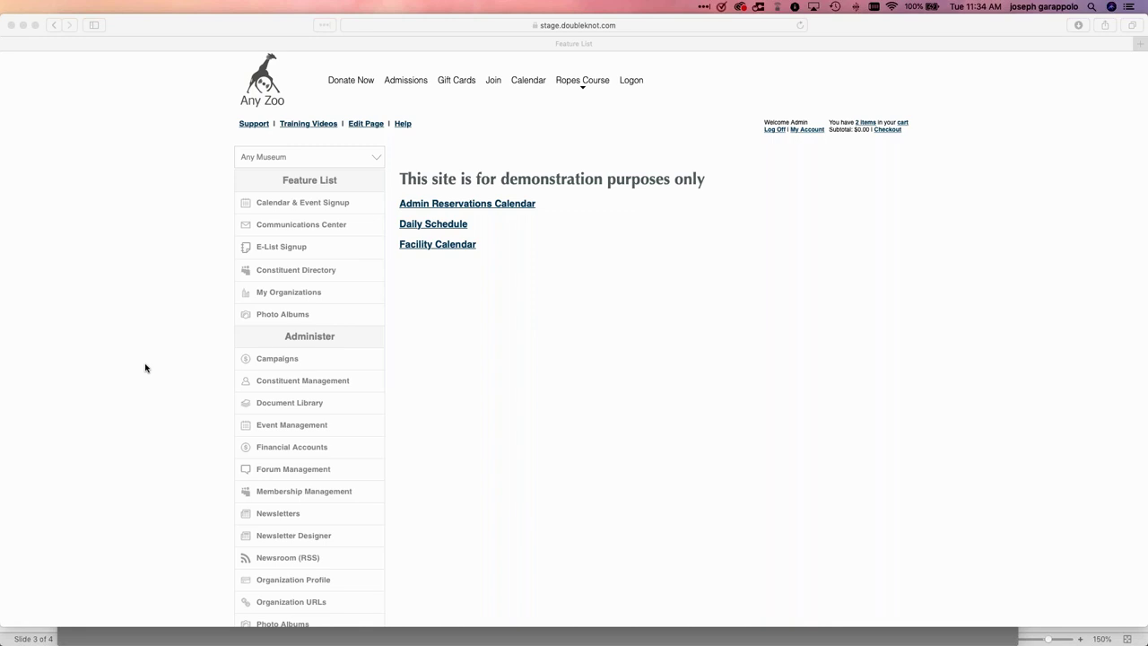
- Switch to Firefox, stay logged in, and review the actions for the monthly Donate to the Zoo recurring payment in the member's account
{"action": "mouse_move", "coordinate": [713, 589]}
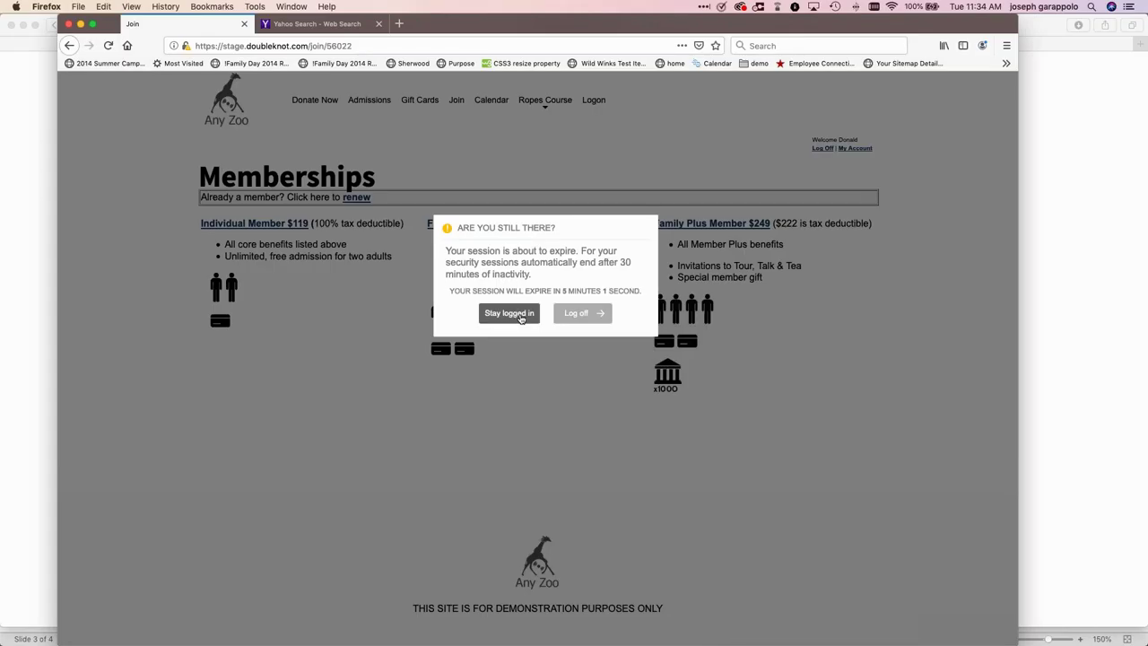
{"action": "left_click", "coordinate": [523, 317]}
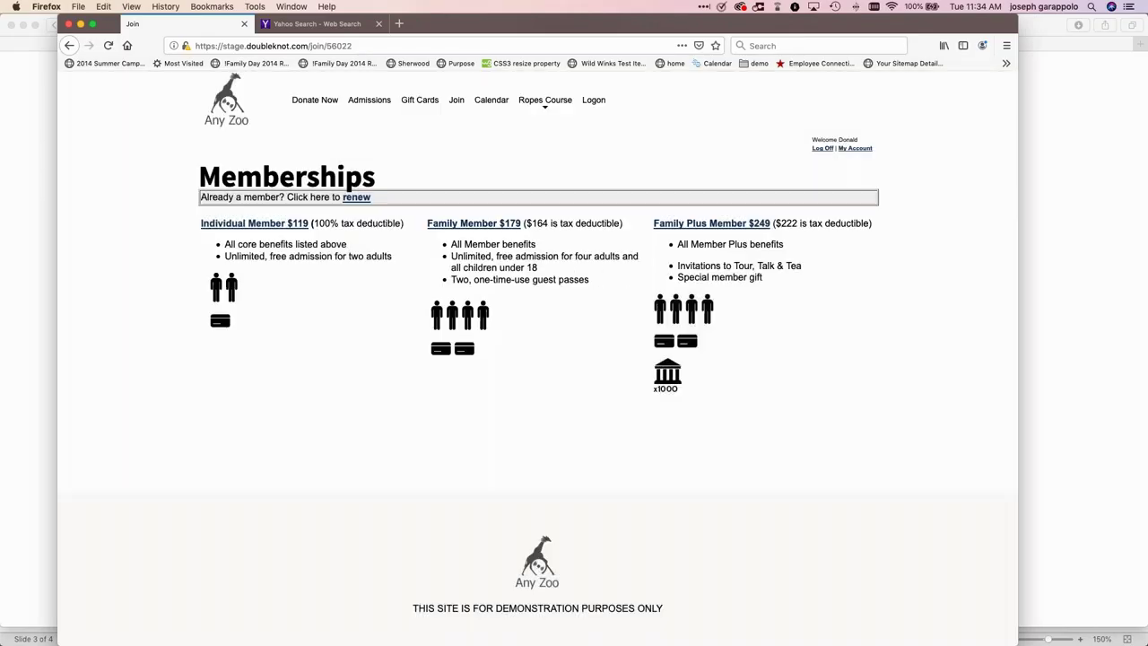
{"action": "left_click", "coordinate": [854, 149]}
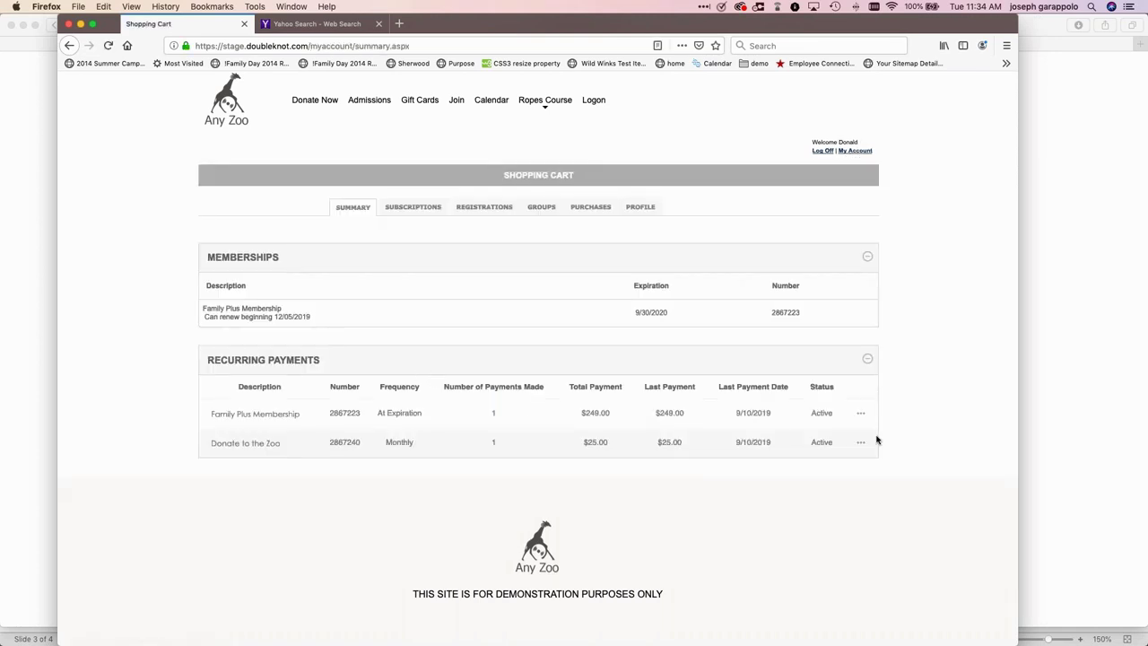
{"action": "left_click", "coordinate": [862, 444]}
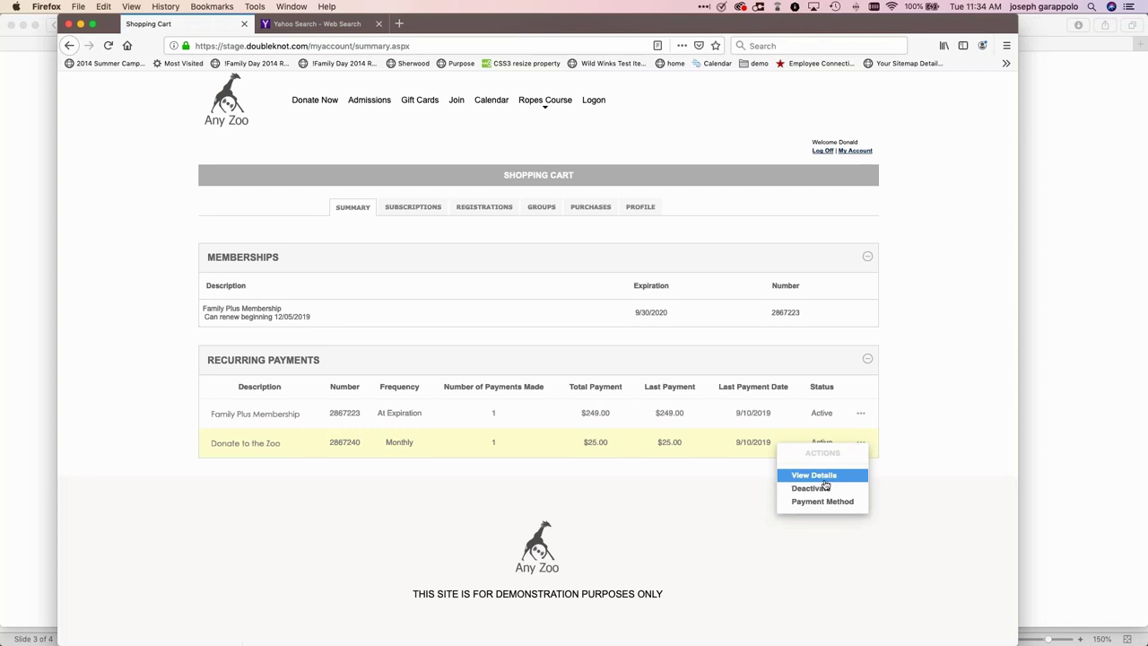
{"action": "left_click", "coordinate": [948, 441]}
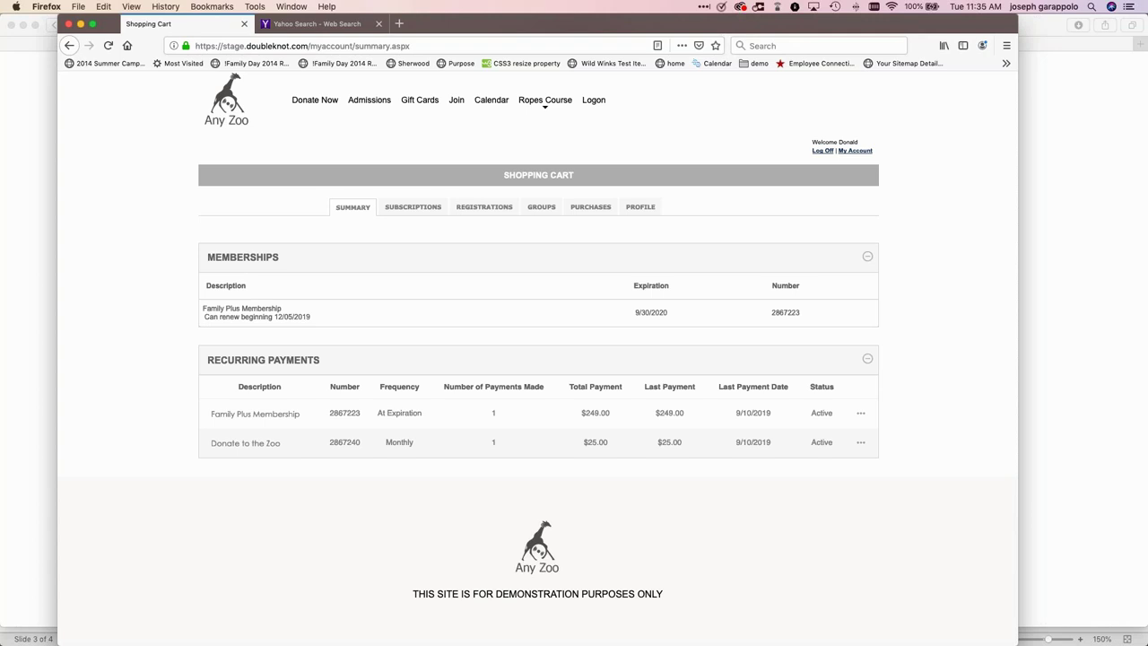
- Switch to Safari and open Template Management from the Feature List to view the Template Library
{"action": "key", "text": "super+Tab"}
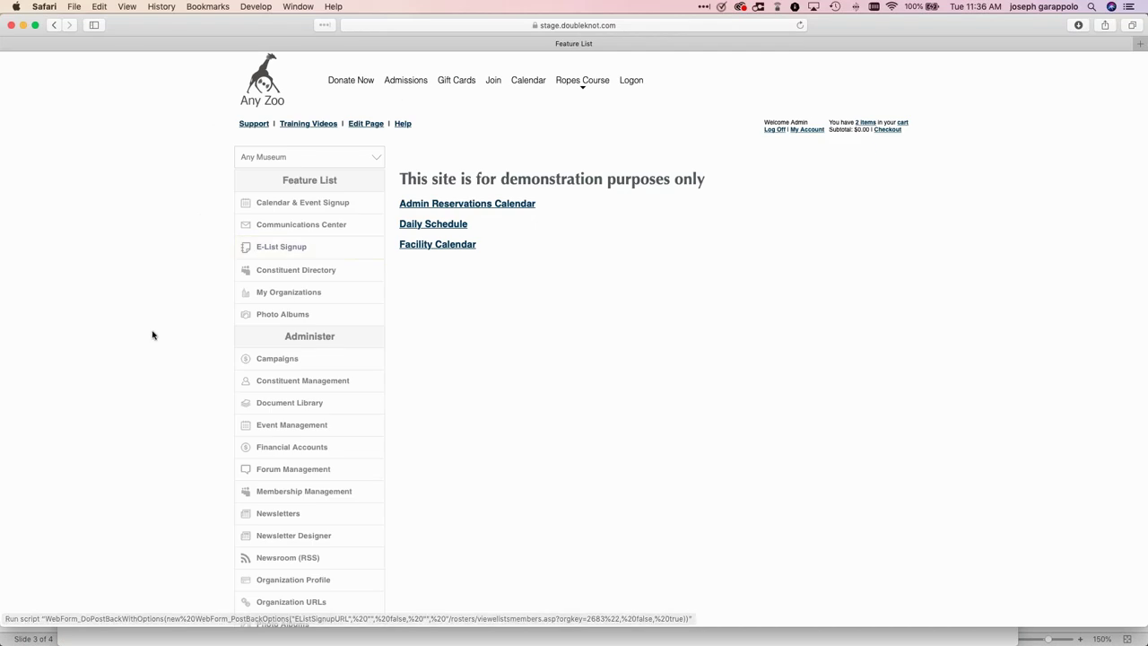
{"action": "scroll", "coordinate": [153, 333], "scroll_direction": "down", "scroll_amount": 5}
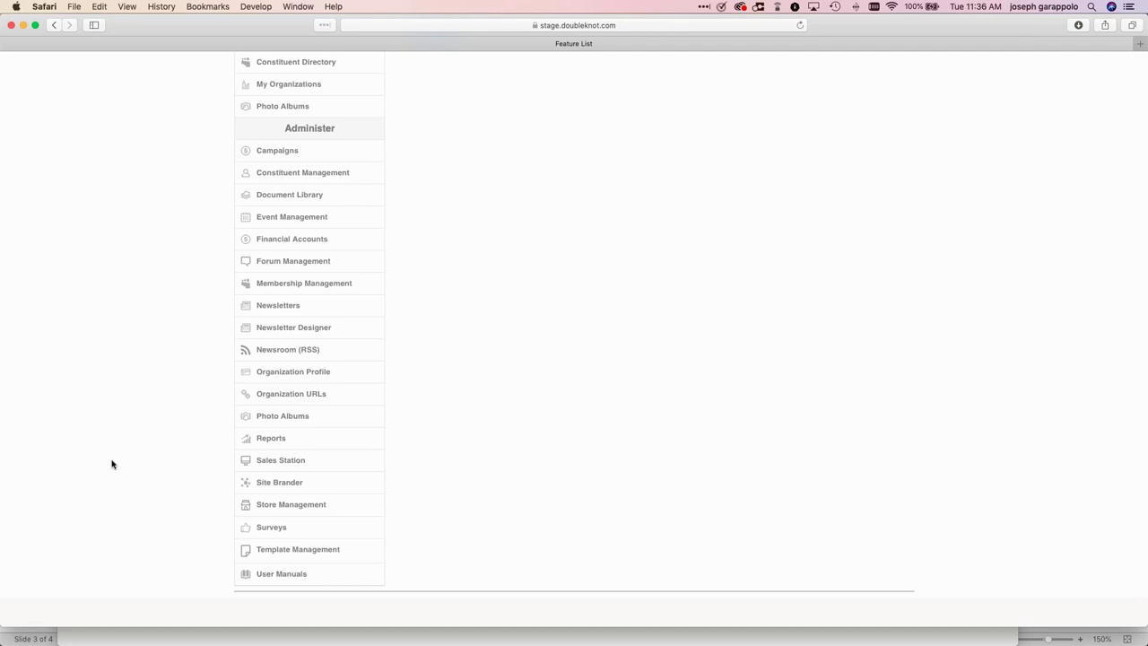
{"action": "scroll", "coordinate": [294, 551], "scroll_direction": "down", "scroll_amount": 1}
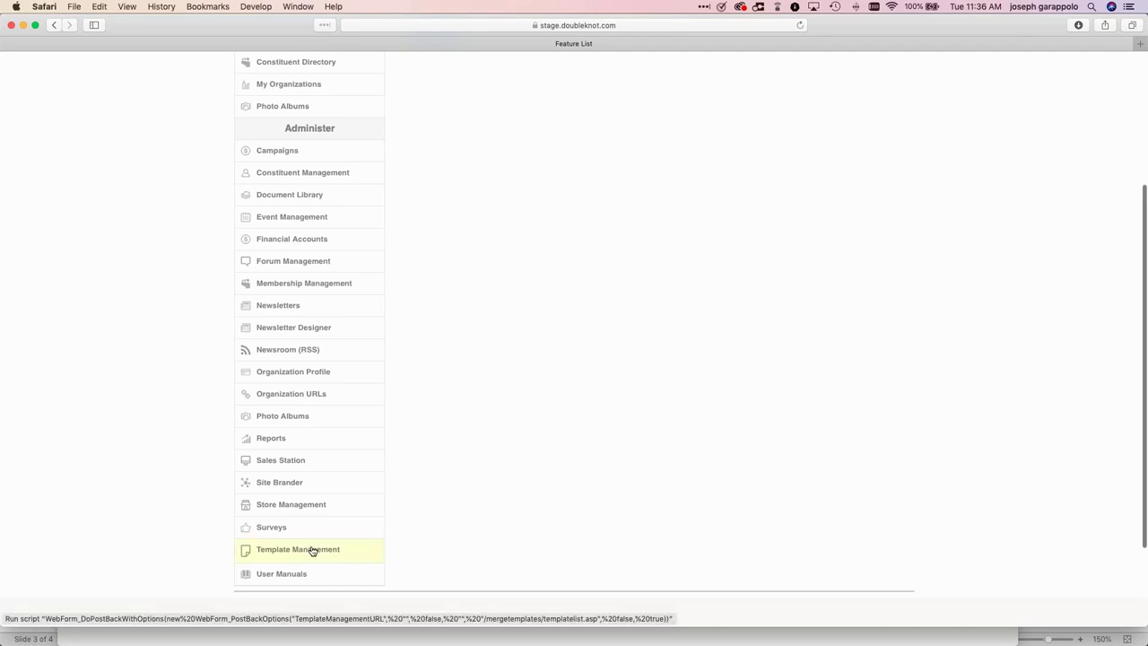
{"action": "left_click", "coordinate": [311, 550]}
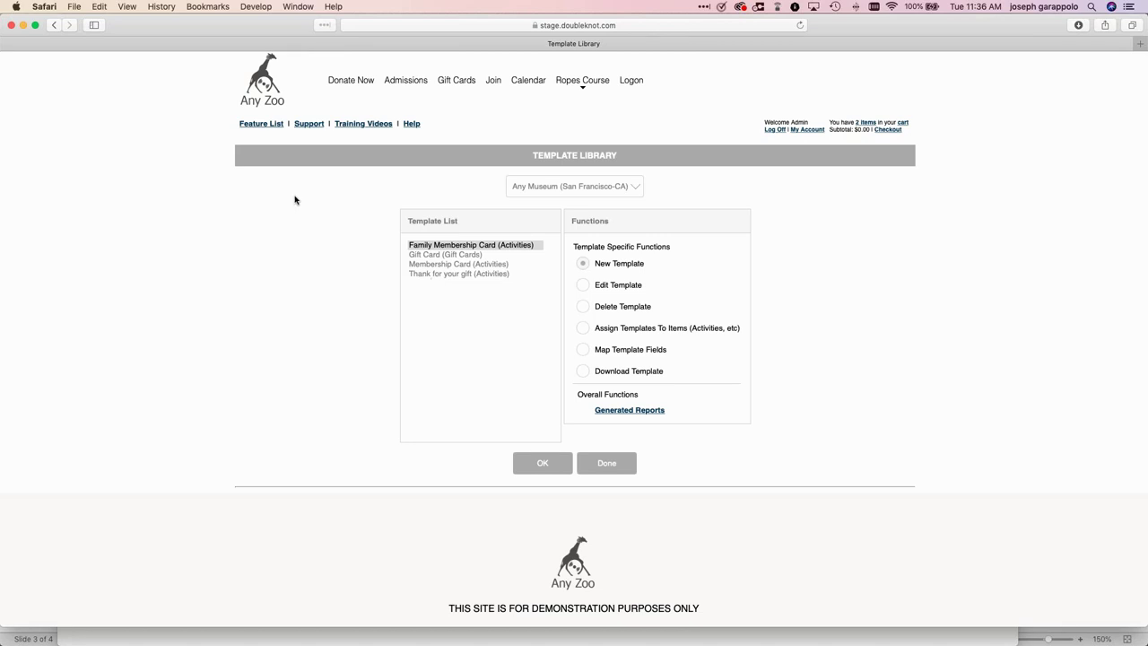
- Return to the Feature List, reopen Template Management, and select the Thank for your gift (Activities) template
{"action": "left_click", "coordinate": [263, 125]}
{"action": "scroll", "coordinate": [173, 397], "scroll_direction": "down", "scroll_amount": 1}
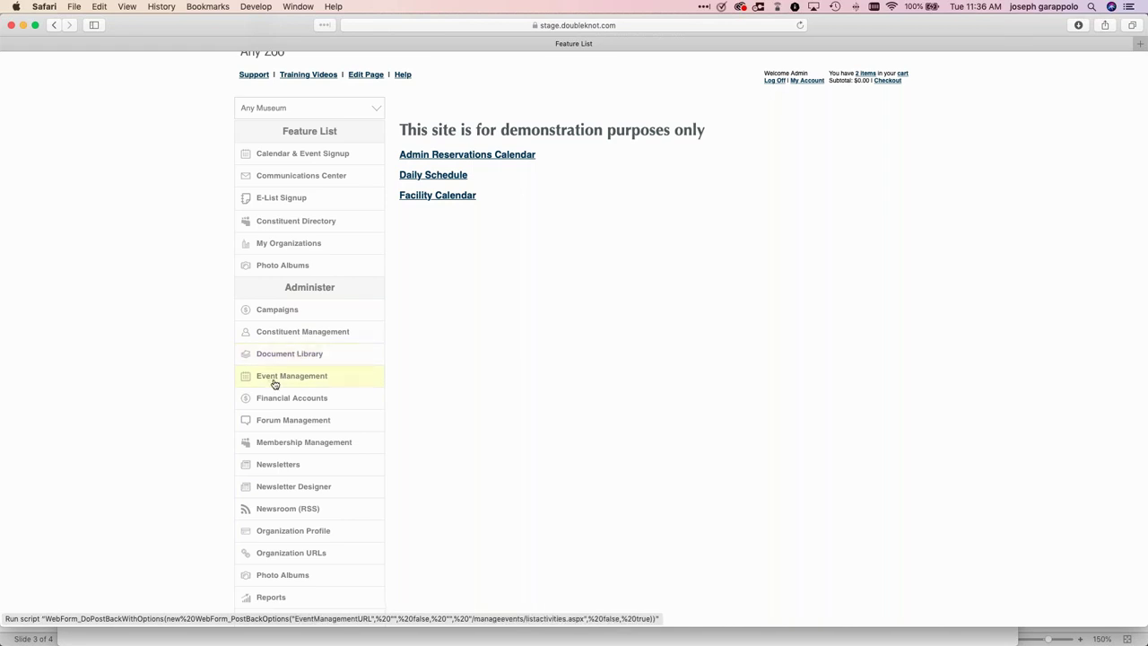
{"action": "scroll", "coordinate": [274, 383], "scroll_direction": "down", "scroll_amount": 5}
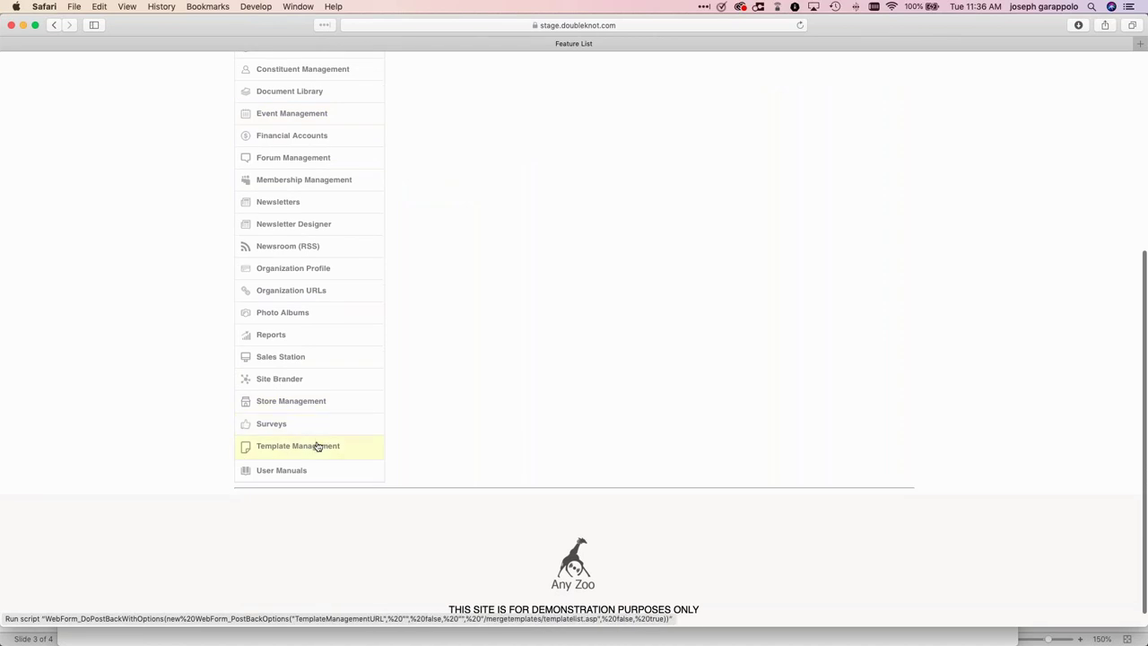
{"action": "left_click", "coordinate": [316, 445]}
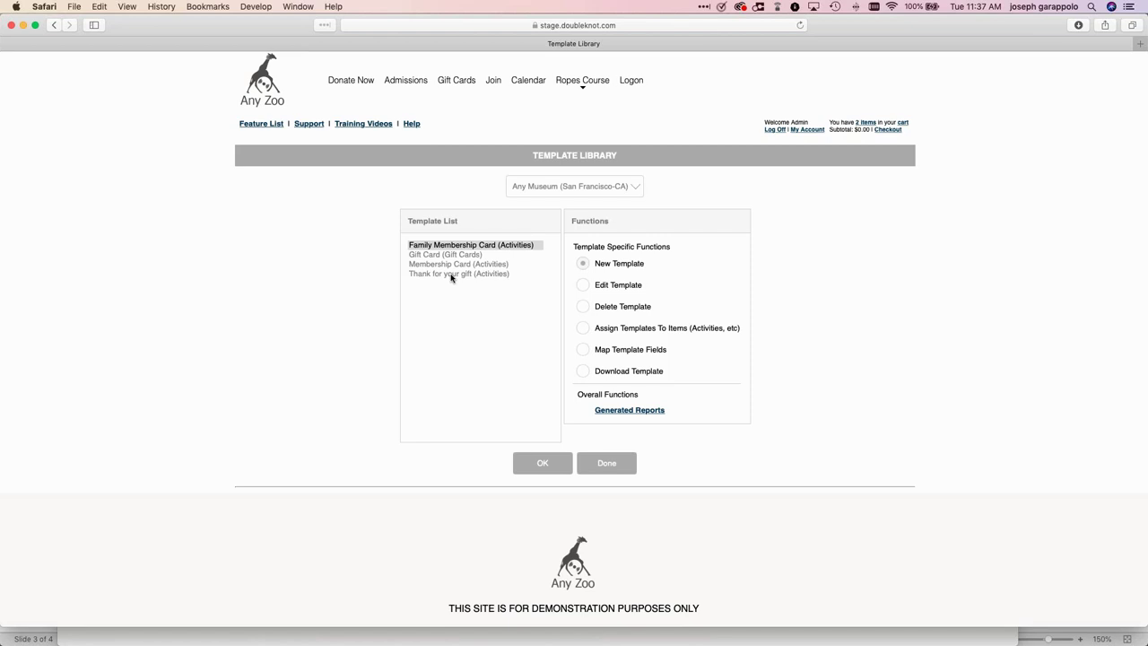
{"action": "left_click", "coordinate": [451, 274]}
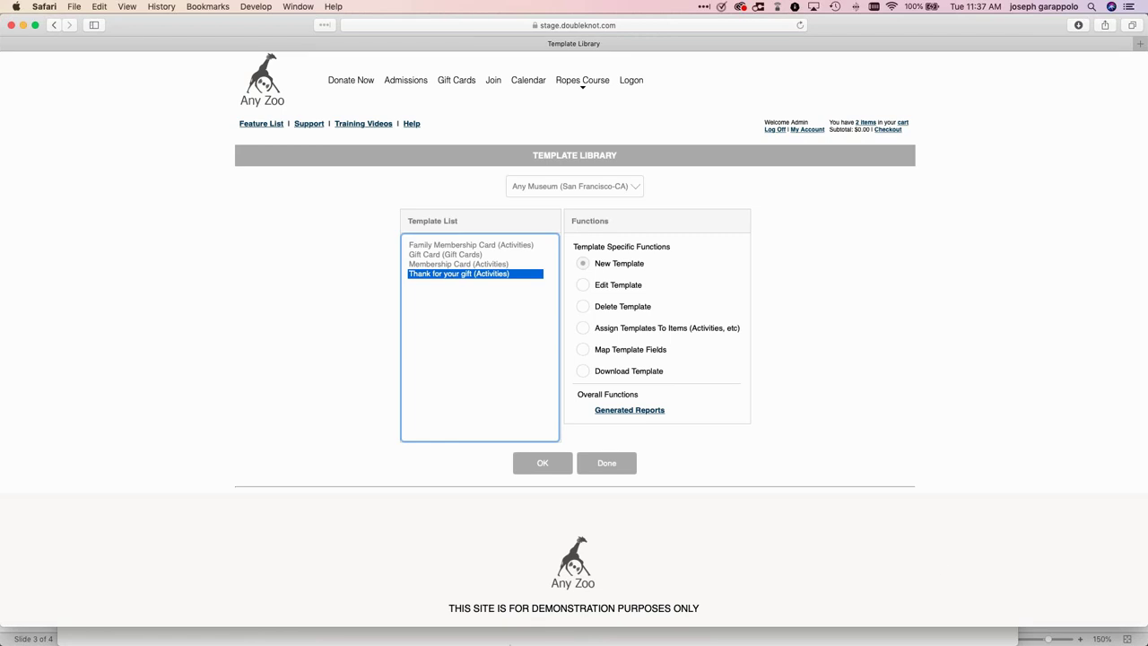
- Switch to Word, open the recent document Thank you for your gift.-2, review the letter's merge fields and closing, and return to Safari
{"action": "mouse_move", "coordinate": [453, 639]}
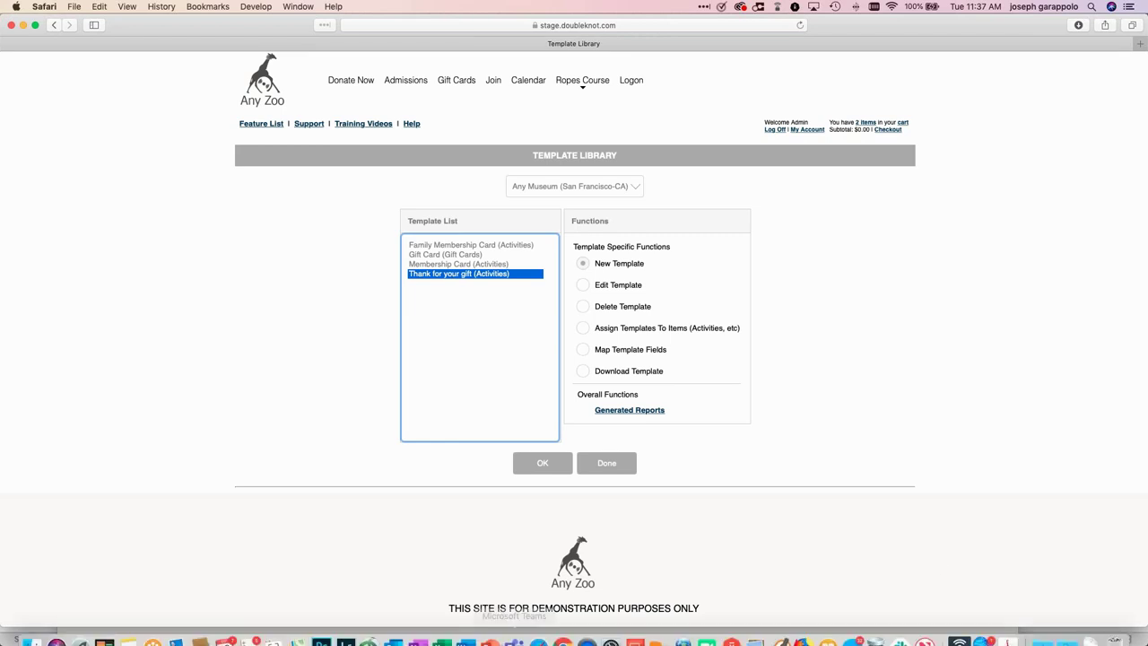
{"action": "left_click", "coordinate": [468, 631]}
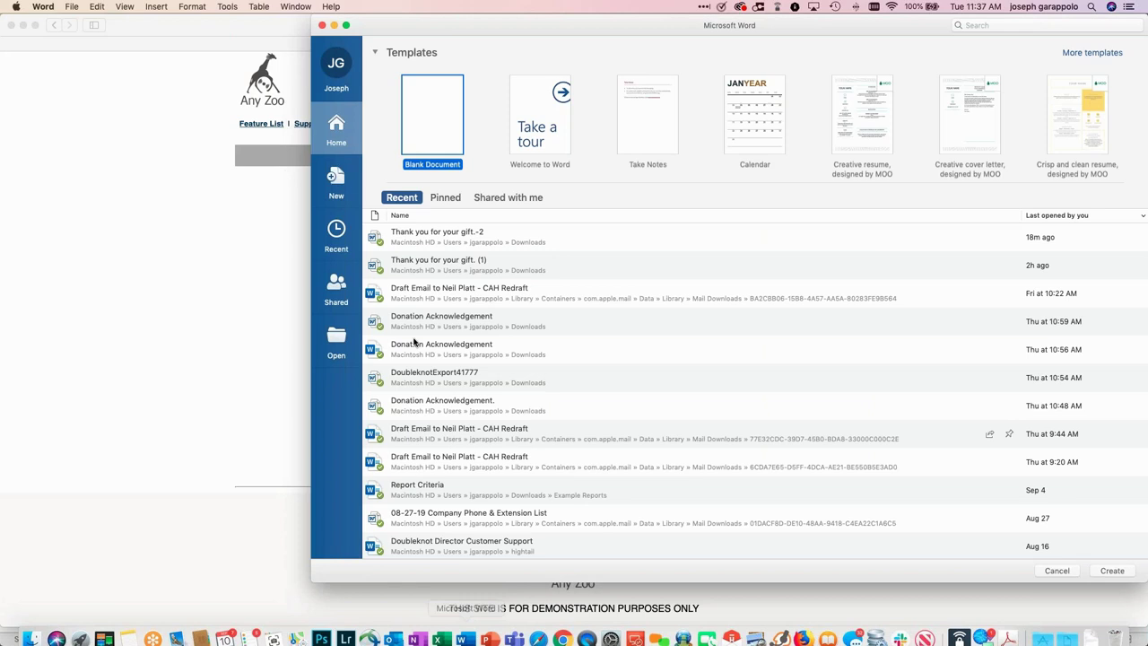
{"action": "double_click", "coordinate": [422, 237]}
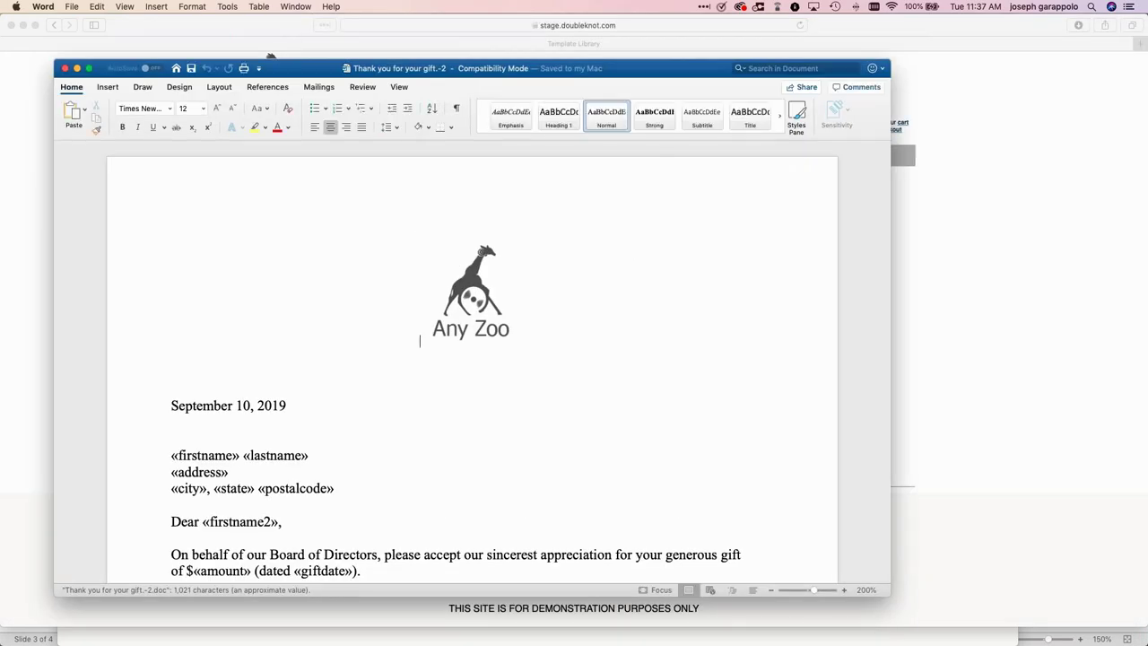
{"action": "scroll", "coordinate": [170, 424], "scroll_direction": "down", "scroll_amount": 1}
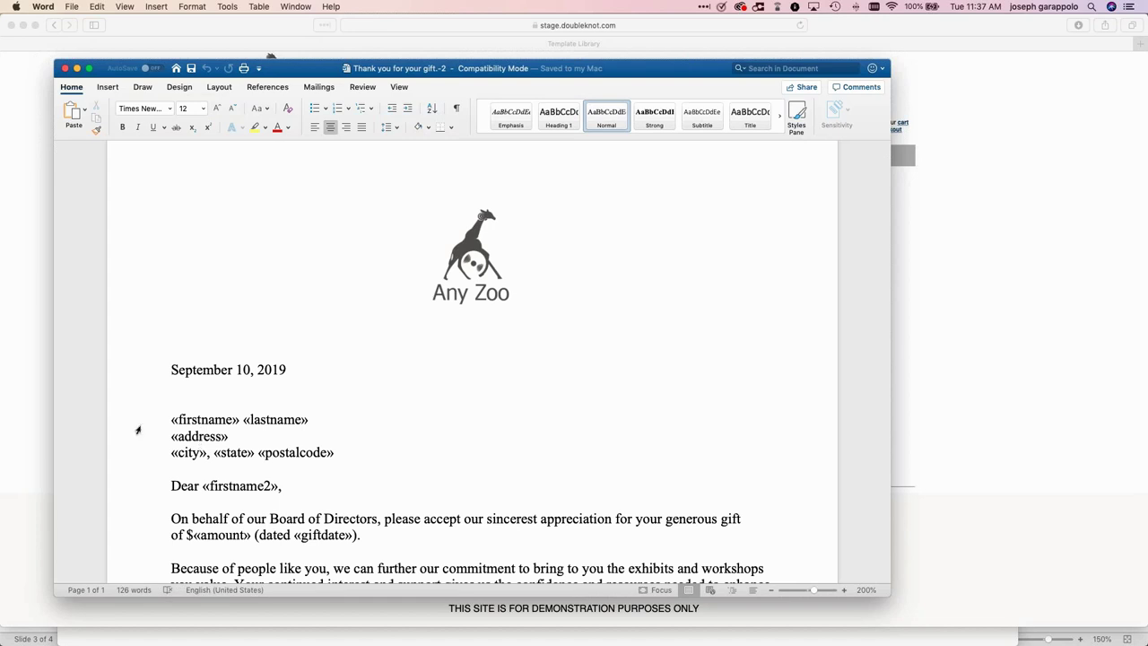
{"action": "scroll", "coordinate": [136, 430], "scroll_direction": "down", "scroll_amount": 3}
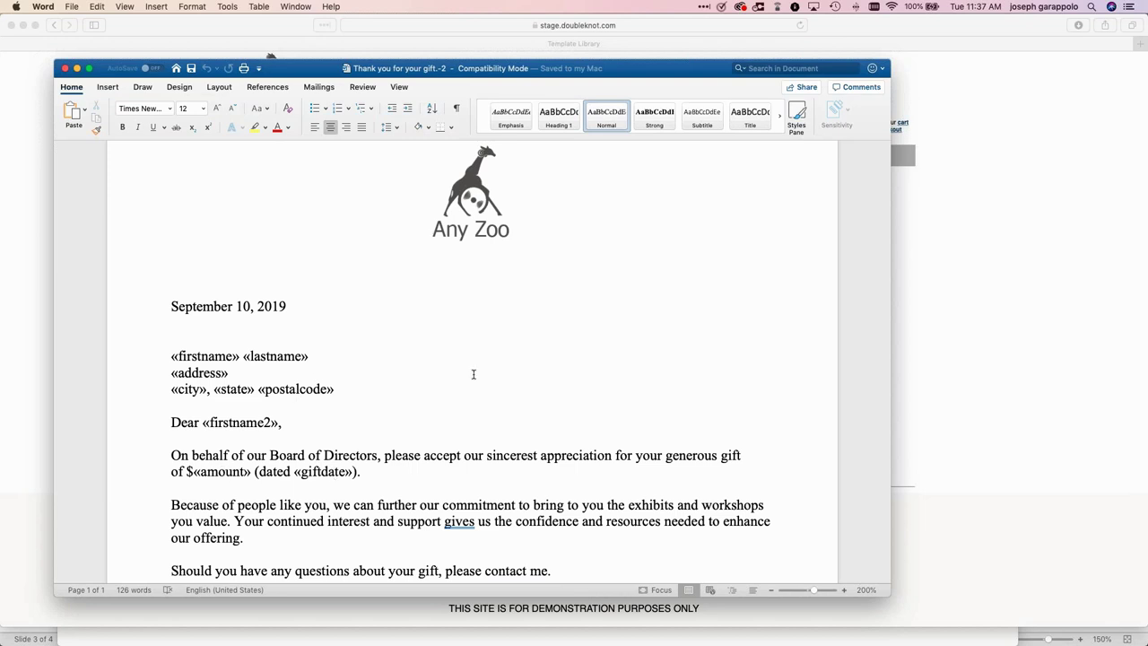
{"action": "scroll", "coordinate": [474, 374], "scroll_direction": "down", "scroll_amount": 10}
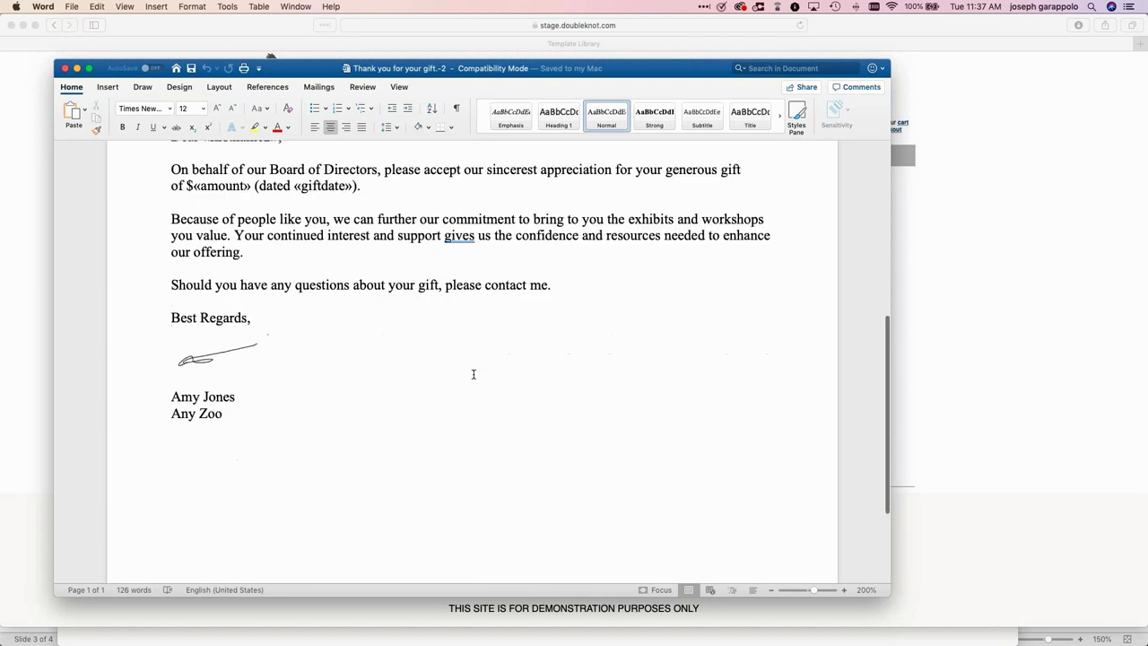
{"action": "scroll", "coordinate": [474, 374], "scroll_direction": "up", "scroll_amount": 12}
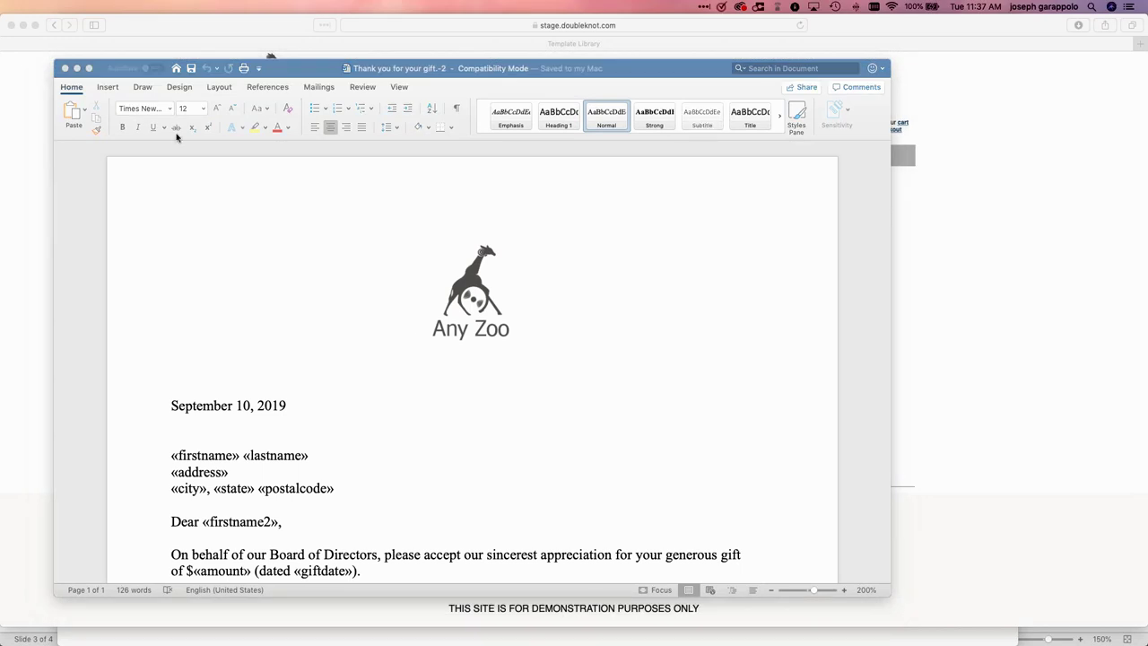
{"action": "left_click", "coordinate": [1033, 227]}
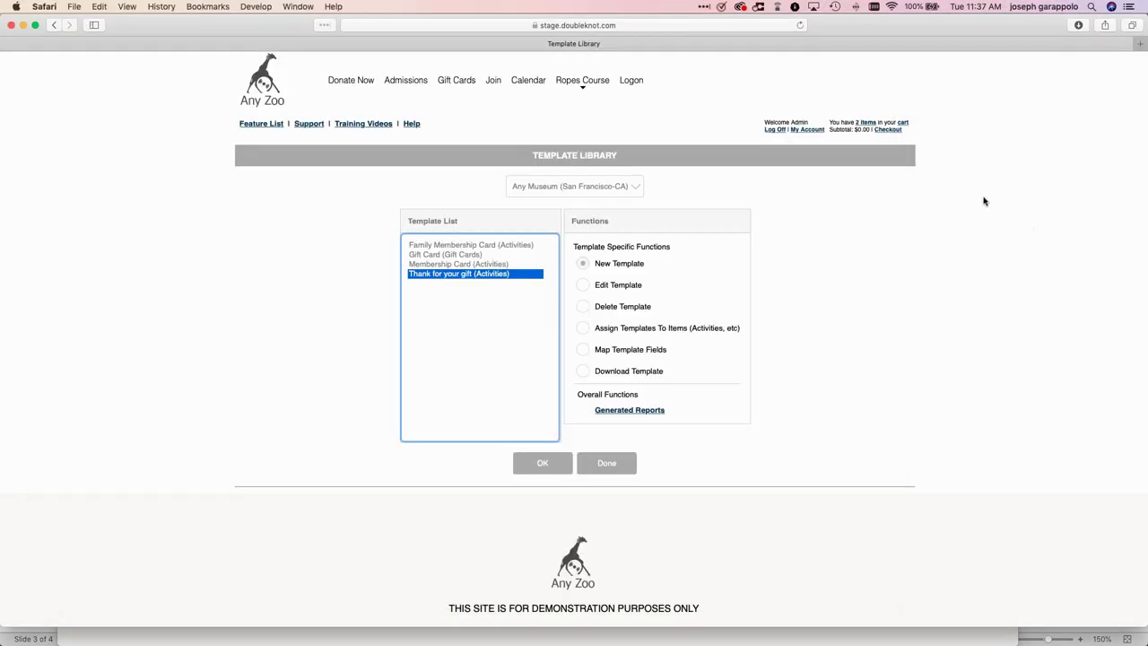